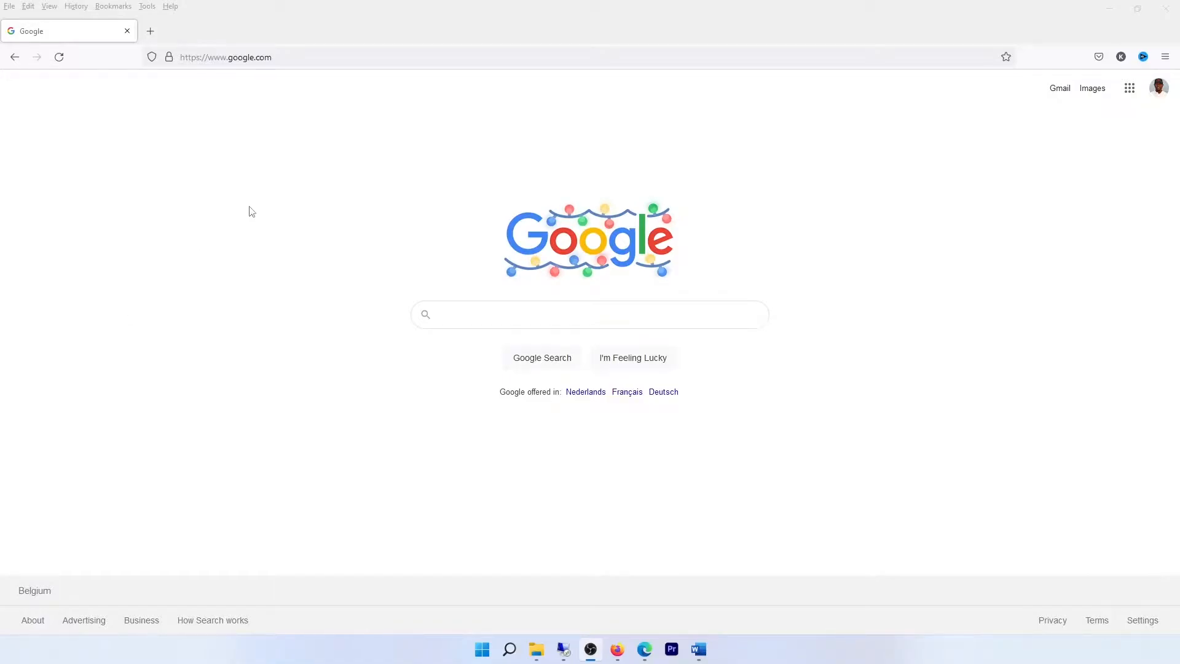
Enter 'sn' in the Firefox address bar and accept the snappa.com suggestion
left_click(418, 57)
type("snappa")
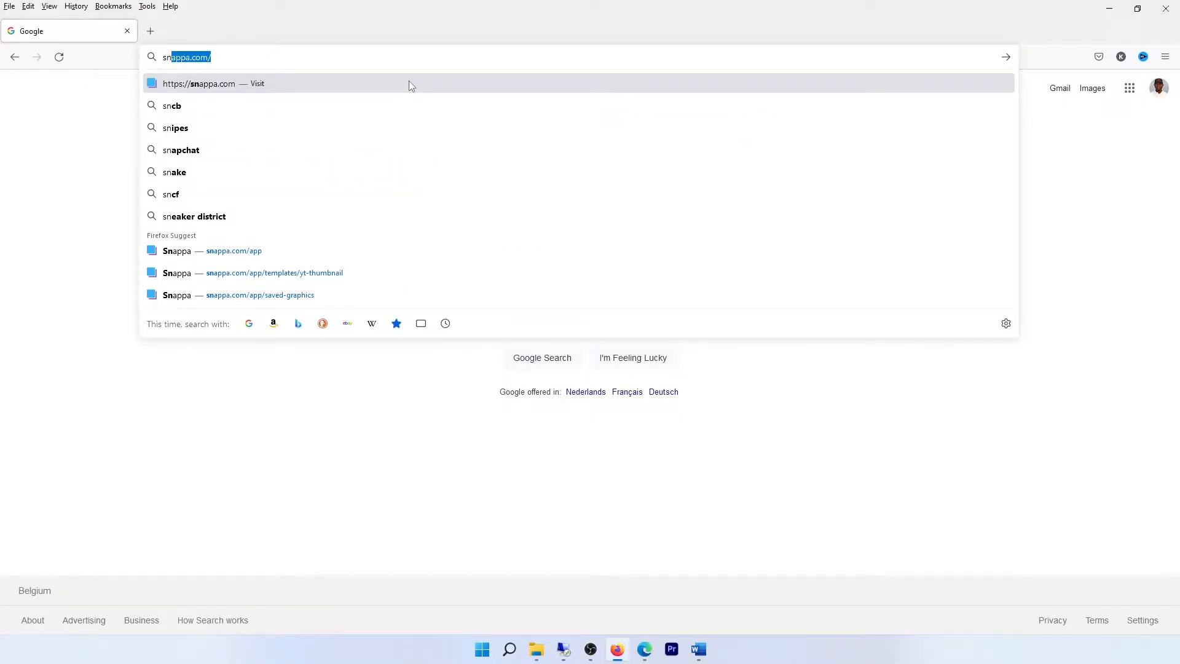
left_click(411, 84)
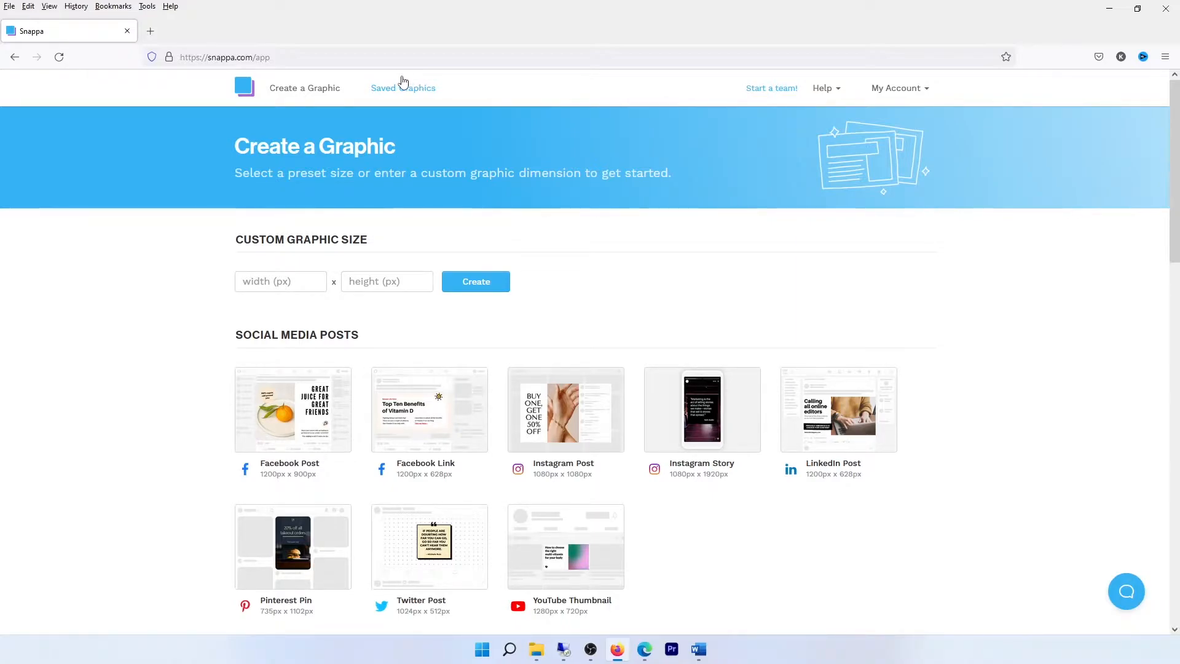
Open a new private Firefox window and load snappa.com in it
left_click(1165, 57)
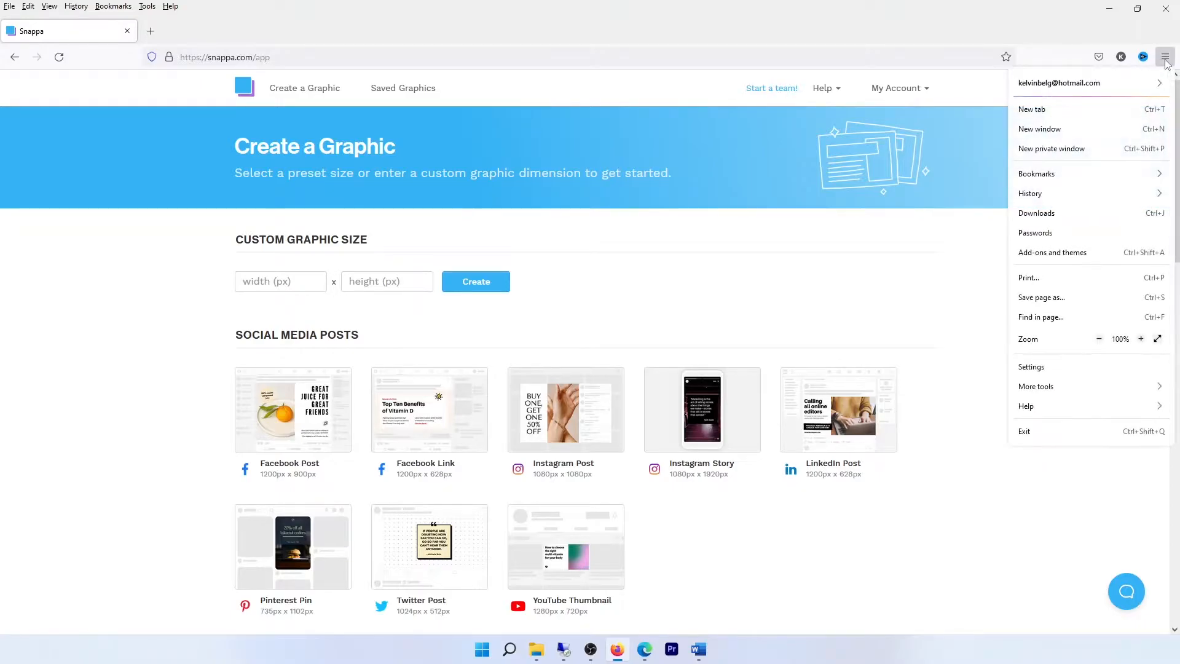
left_click(1049, 150)
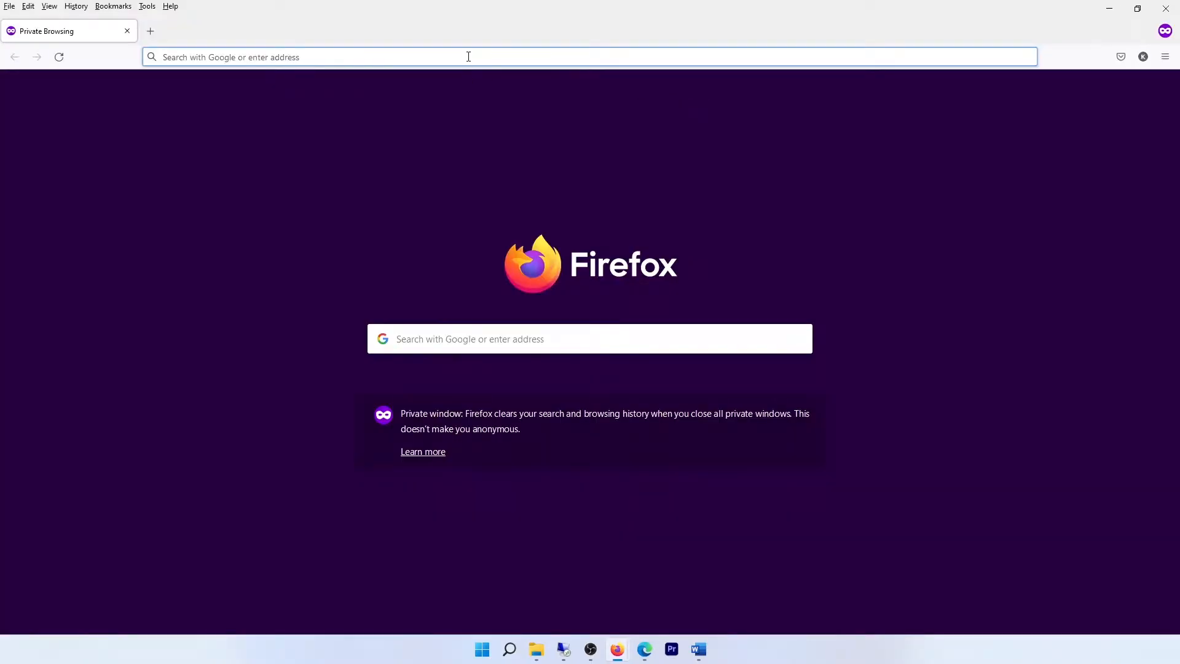
left_click(468, 56)
type("sn")
key("Return")
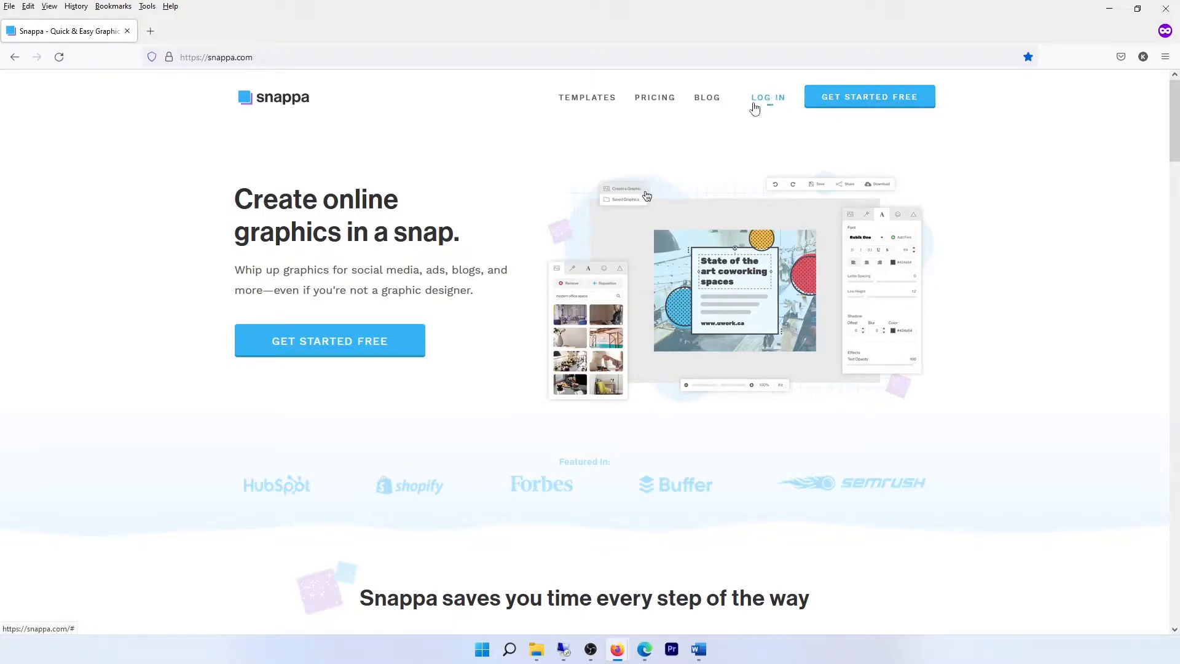
Sign up for a free Snappa account with the user's name, e-mail and password, passing the robot check
left_click(858, 101)
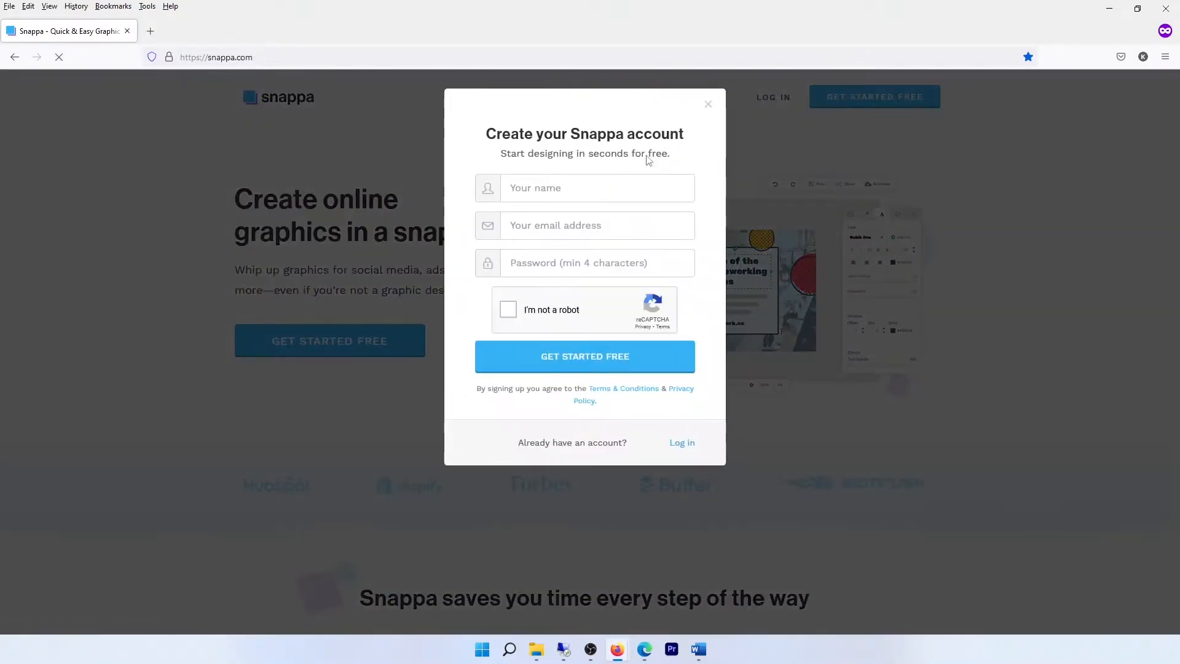
left_click(595, 189)
type("Kelvin Johnson")
key("Tab")
type("anke")
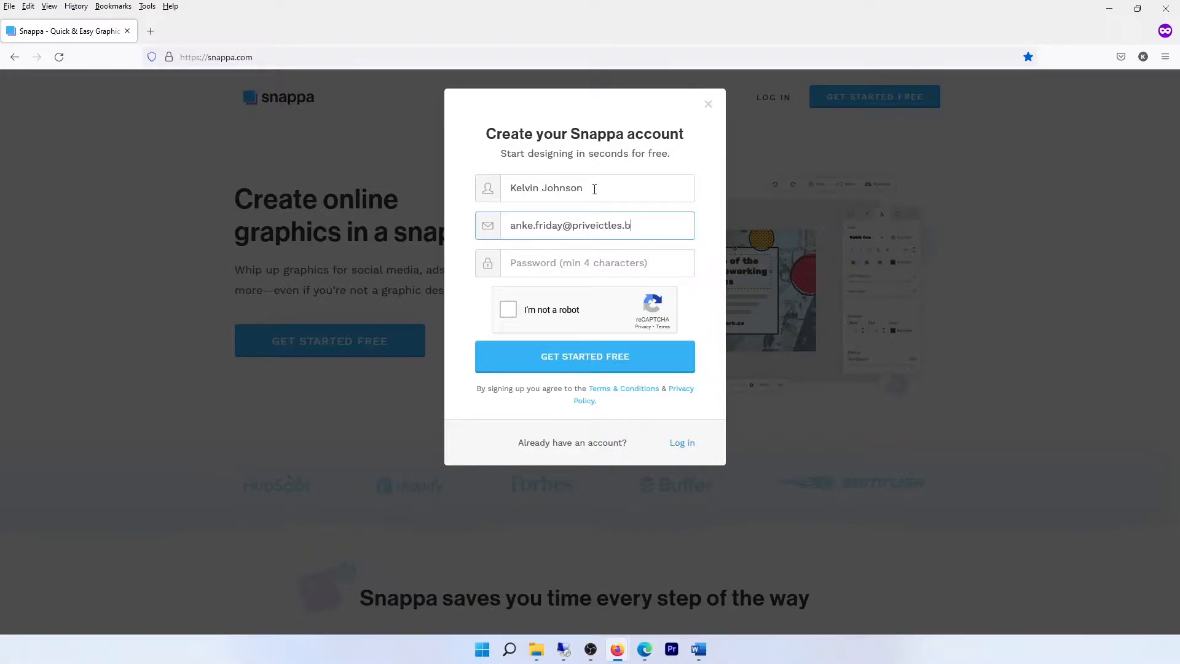
left_click(587, 274)
type("••")
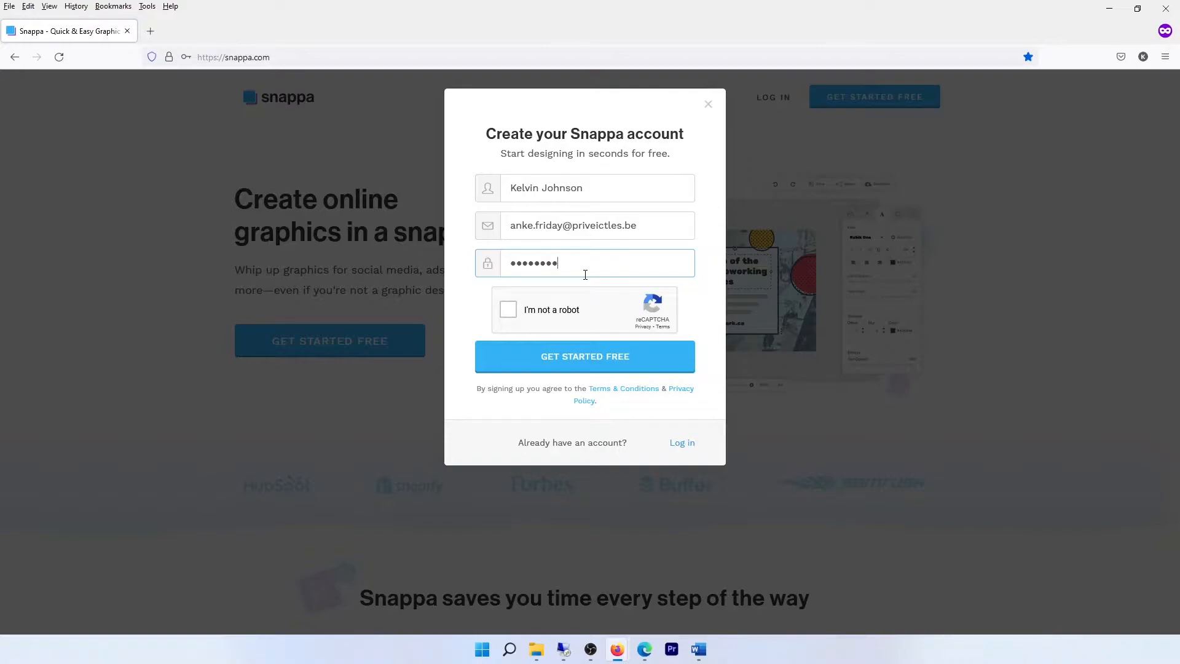
left_click(509, 309)
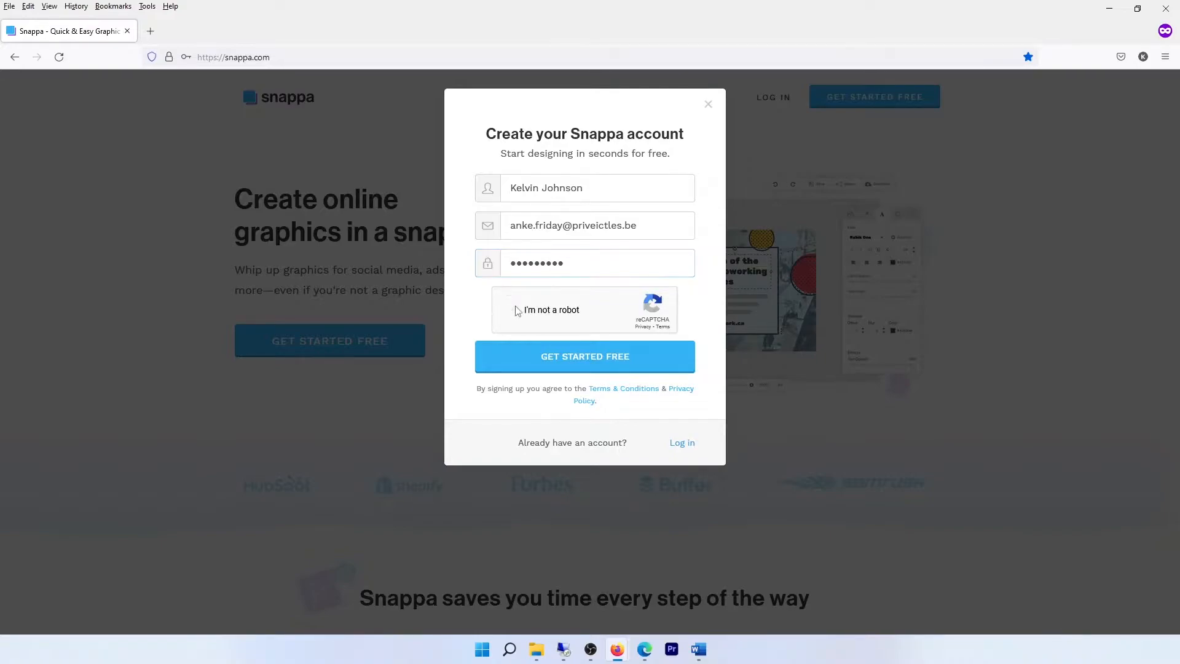
left_click(583, 353)
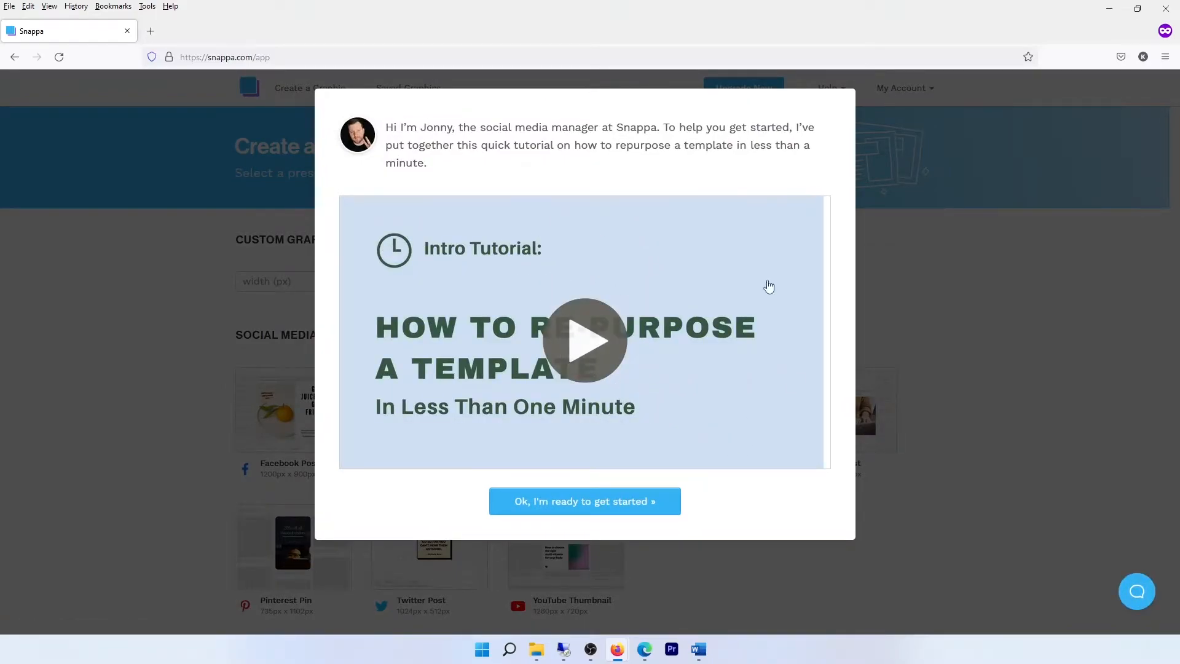
Play and pause the intro video, then dismiss the welcome tutorial
left_click(594, 351)
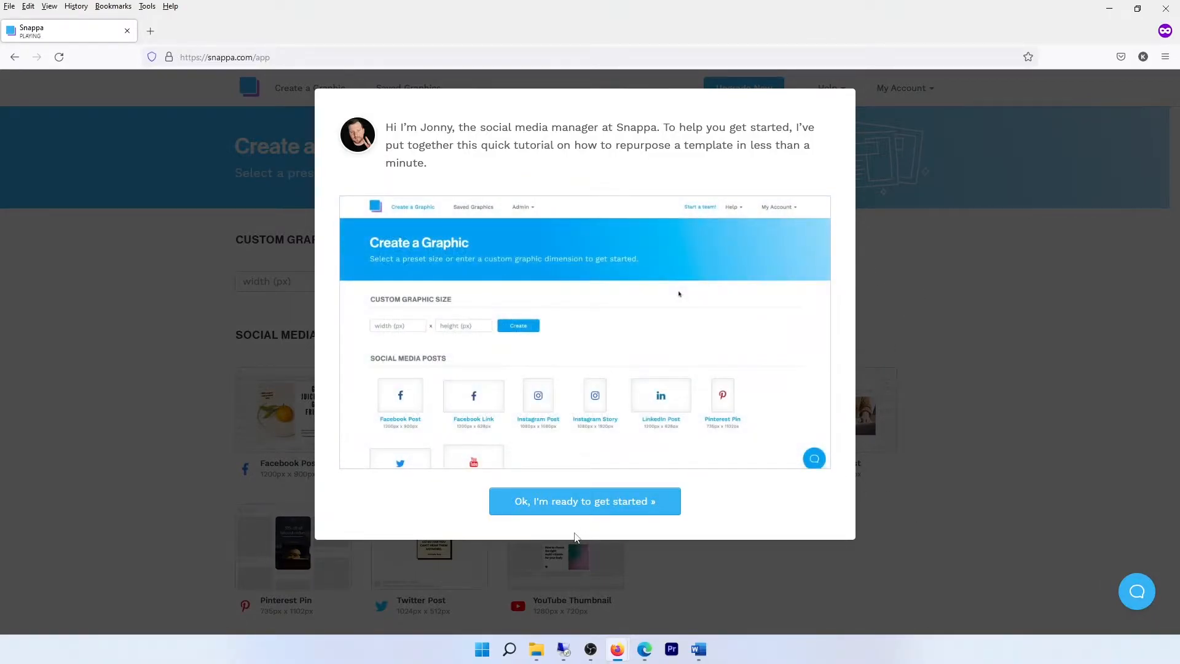
left_click(558, 410)
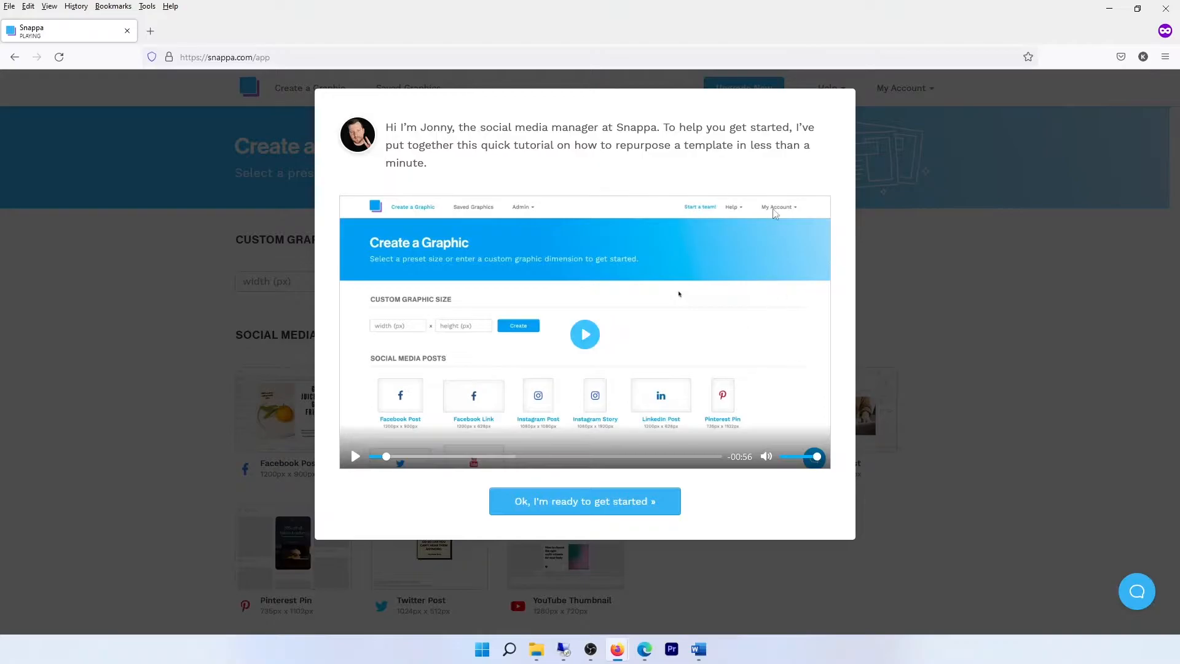
left_click(615, 500)
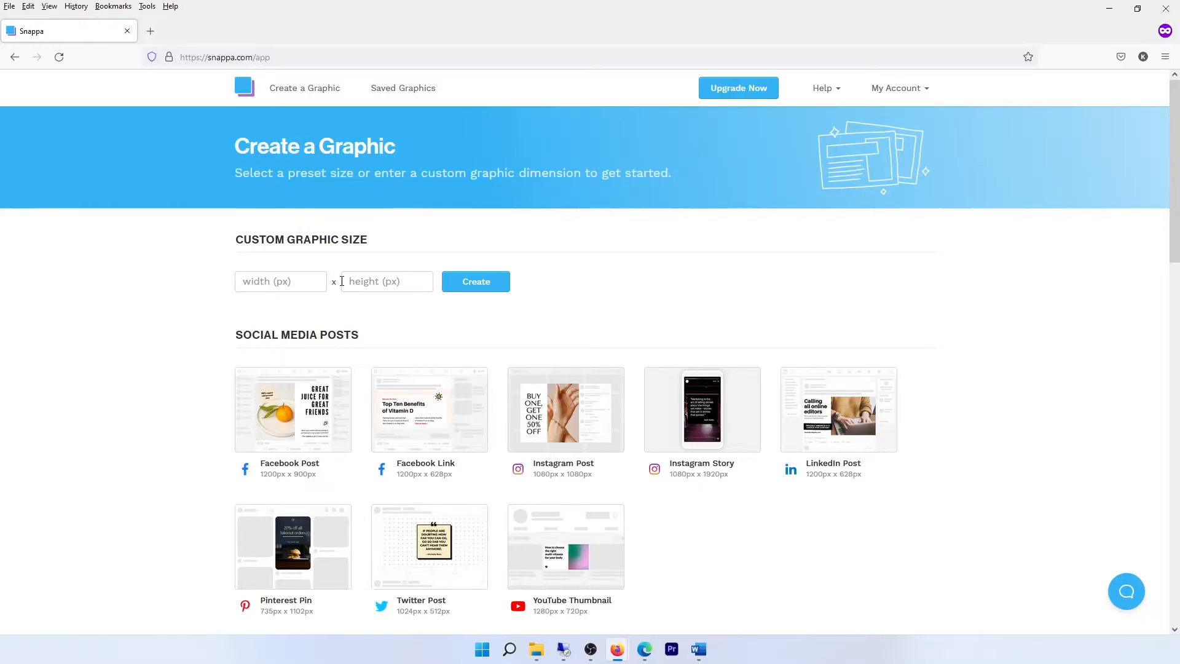
Scroll through the Create a Graphic page's preset sizes
scroll(341, 281, "down", 3)
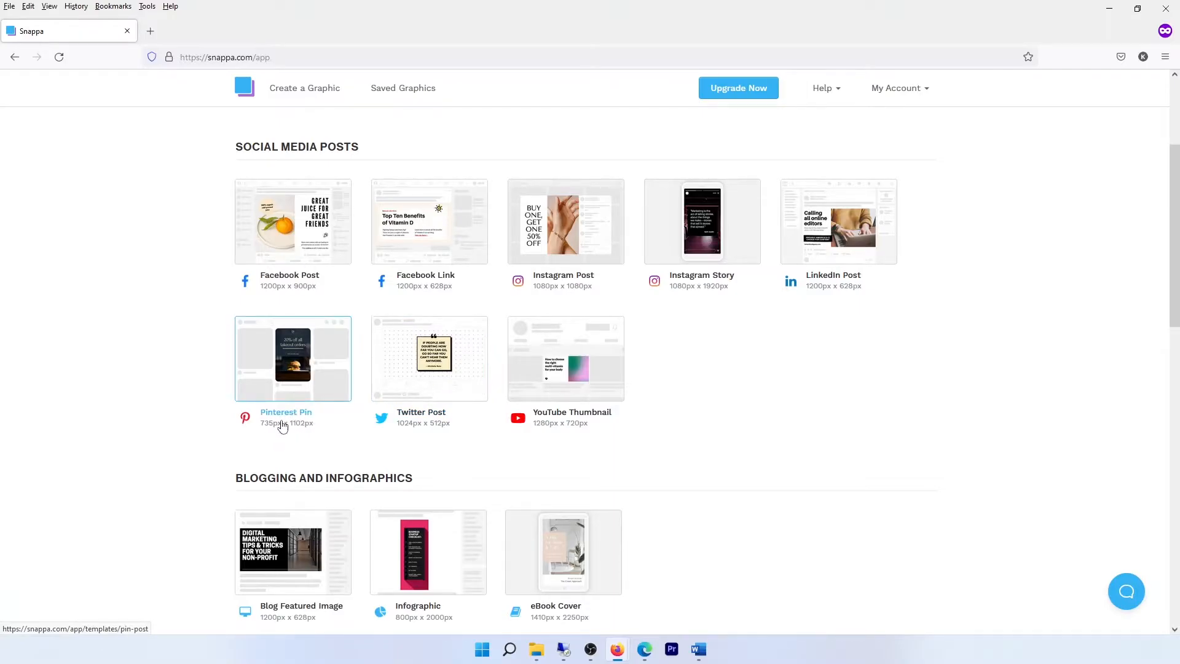
scroll(598, 383, "down", 2)
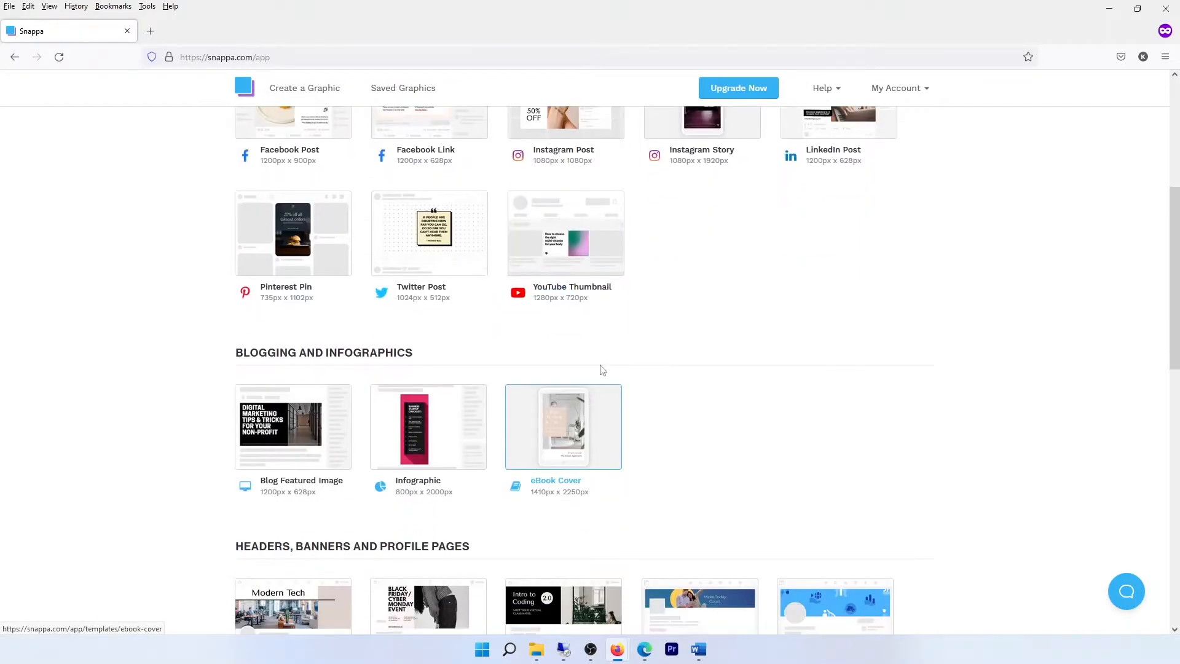
scroll(572, 289, "down", 3)
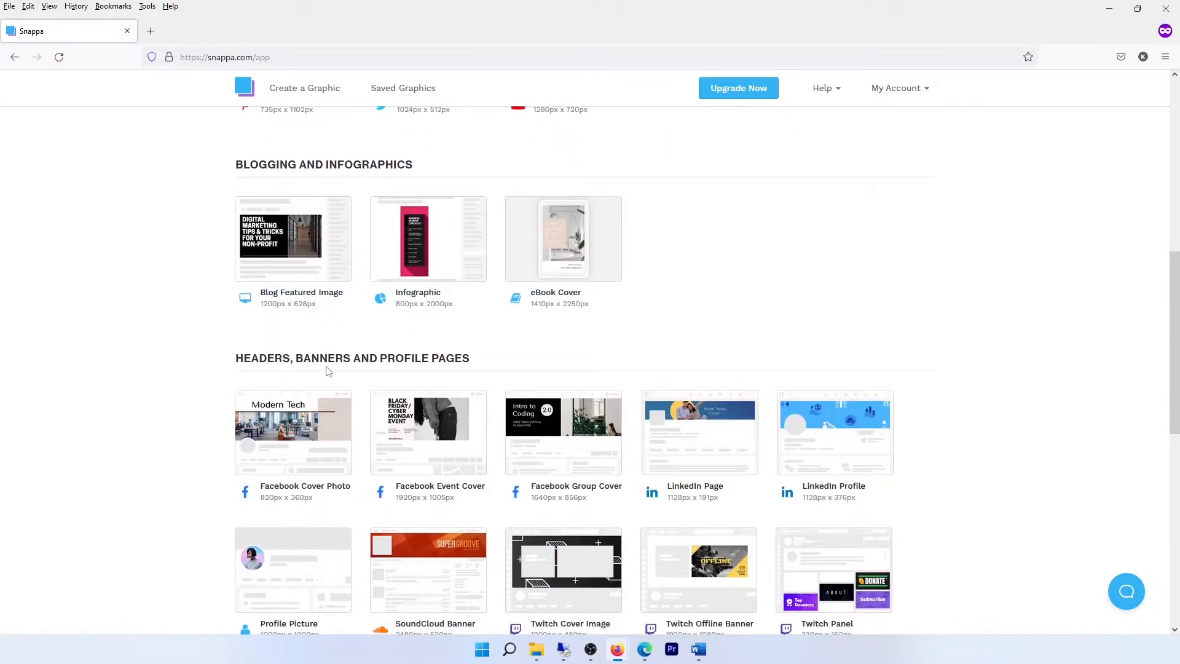
scroll(362, 358, "down", 7)
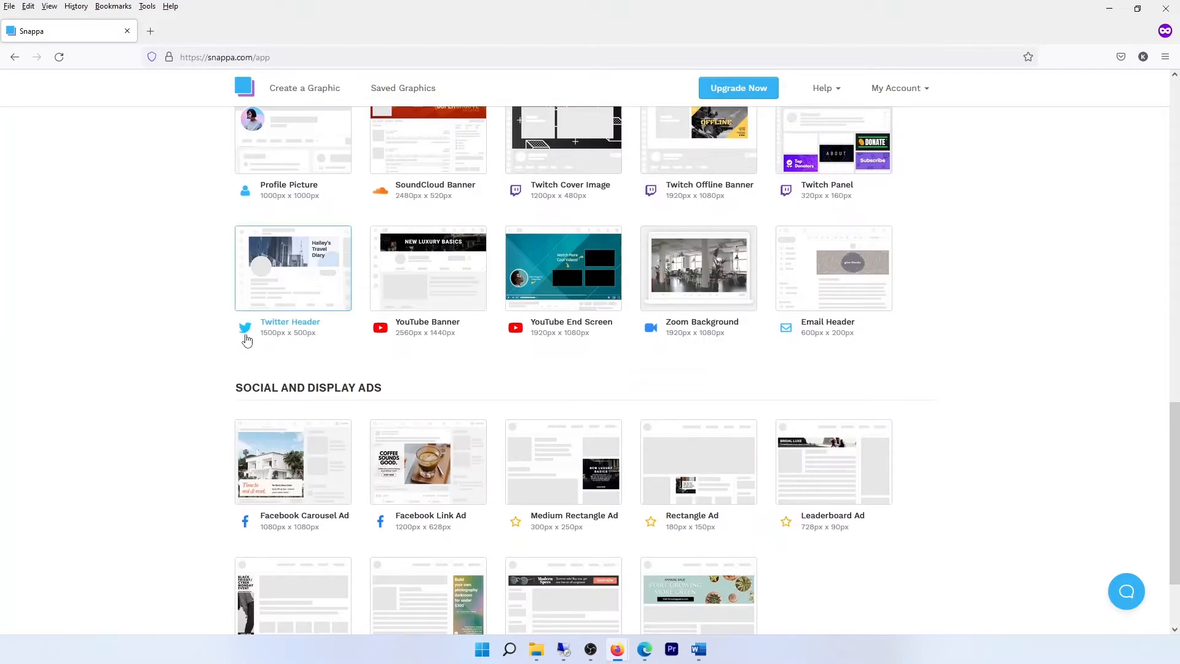
scroll(369, 382, "down", 2)
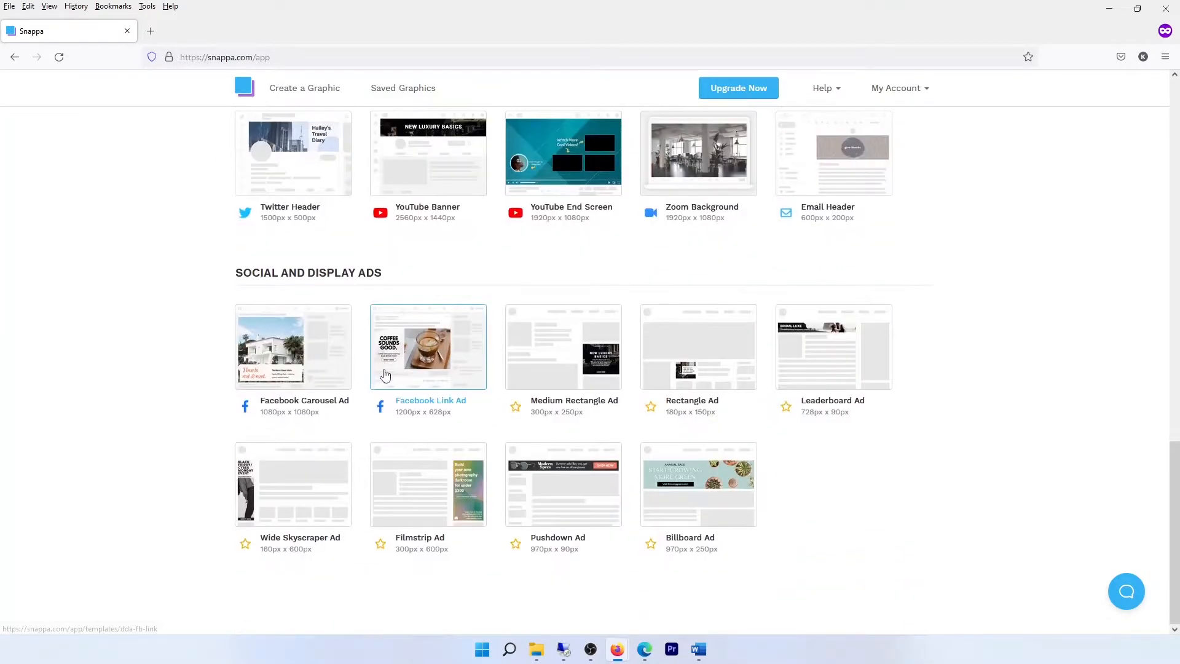
scroll(395, 341, "up", 9)
scroll(613, 329, "up", 5)
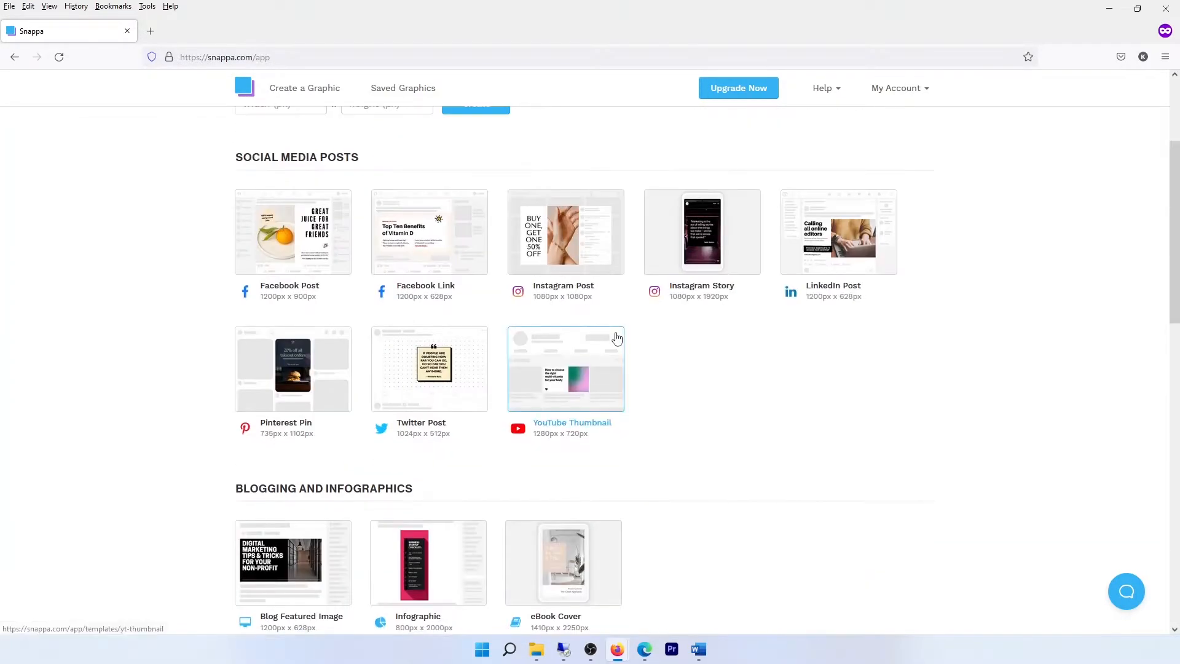
Open the YouTube Thumbnail templates and browse the gallery down to the painting-mistakes design
left_click(574, 380)
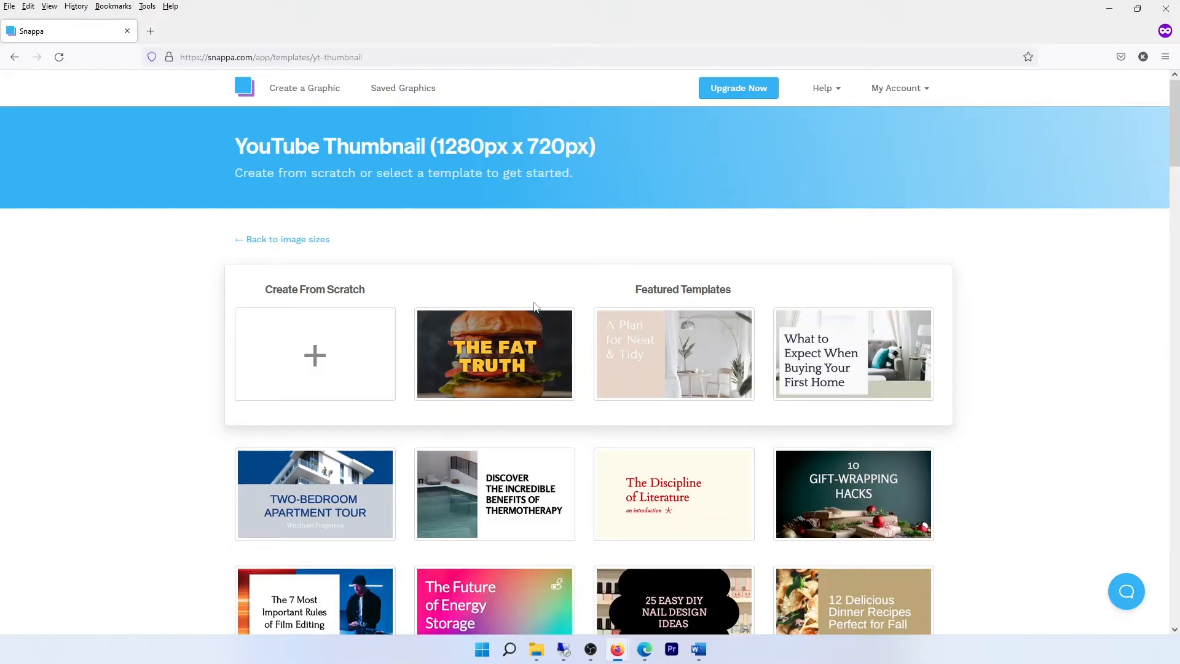
scroll(671, 314, "down", 4)
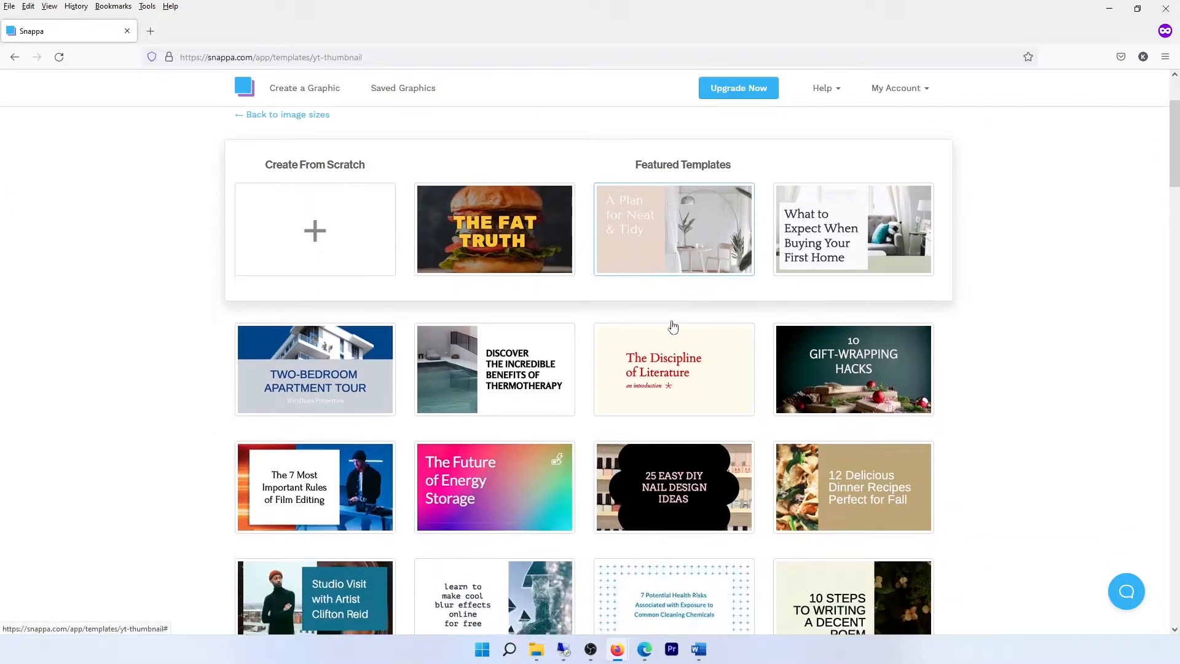
scroll(671, 313, "down", 3)
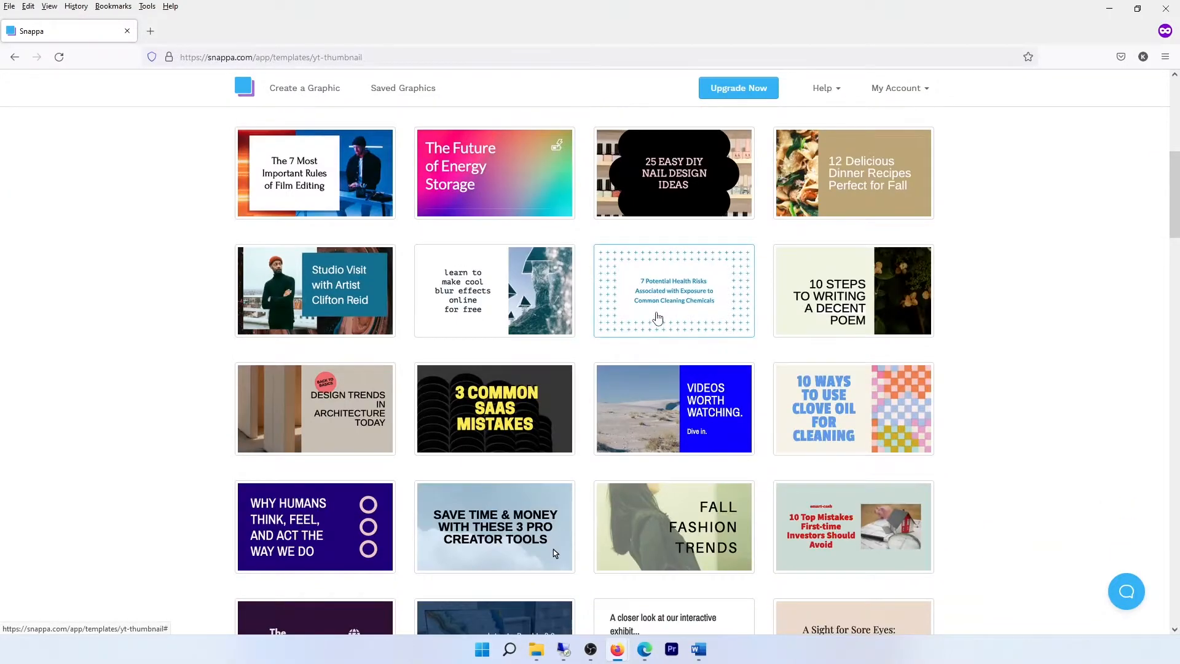
scroll(657, 318, "down", 2)
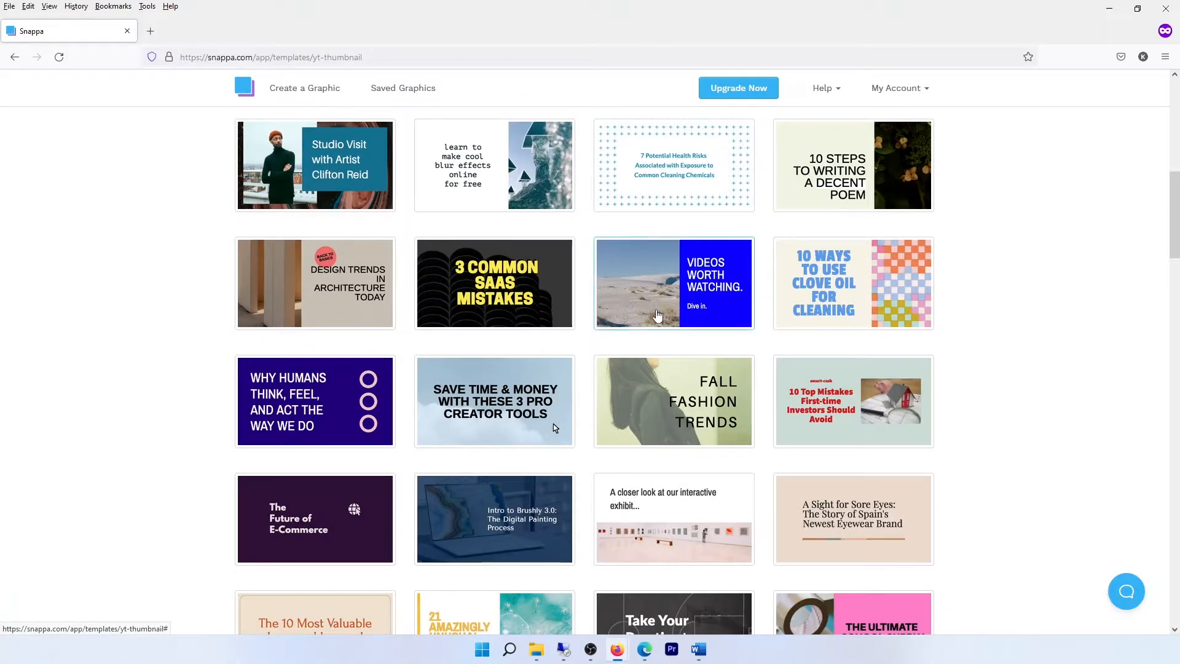
scroll(615, 292, "down", 5)
scroll(617, 289, "down", 11)
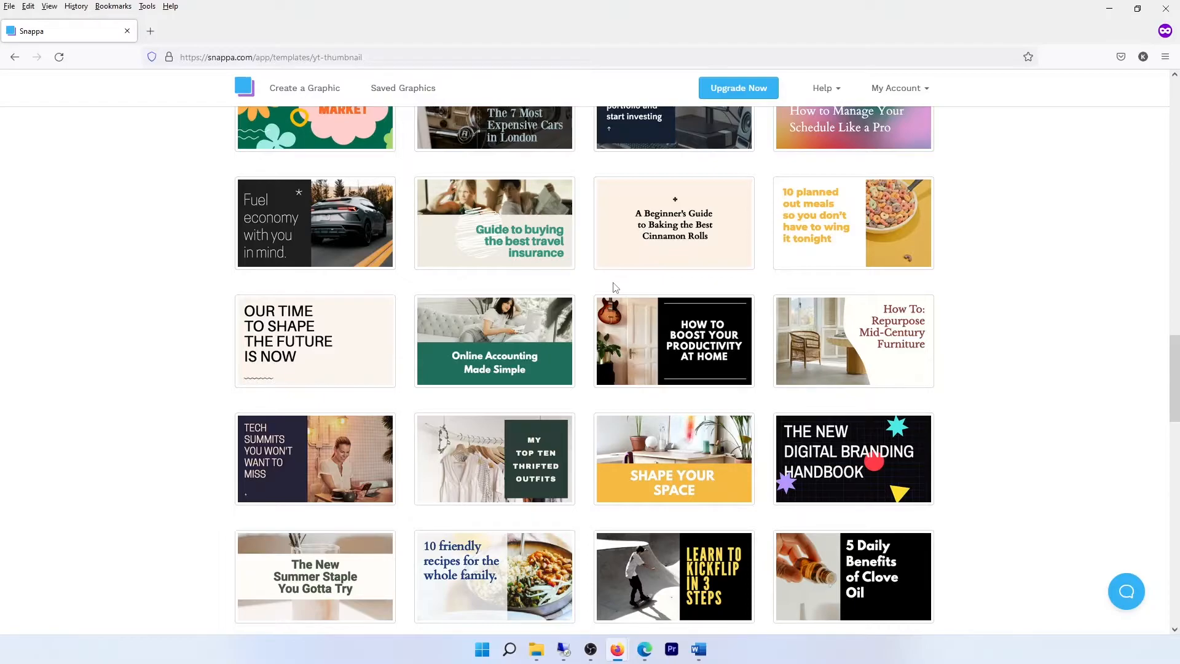
scroll(798, 382, "down", 2)
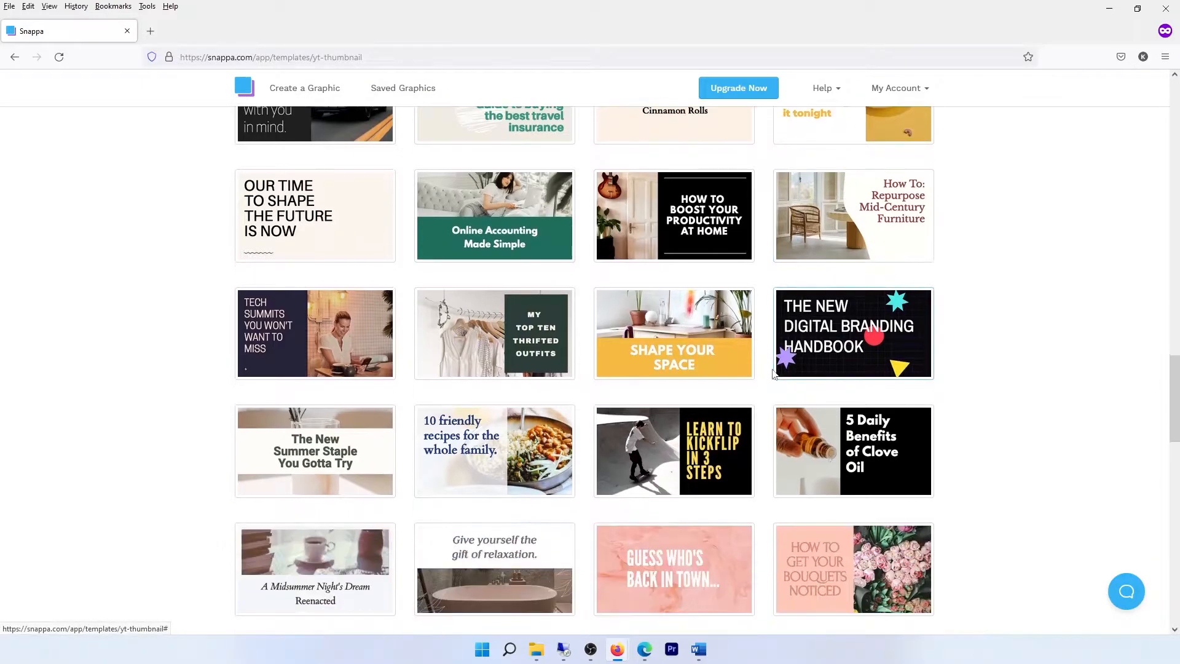
scroll(607, 338, "down", 10)
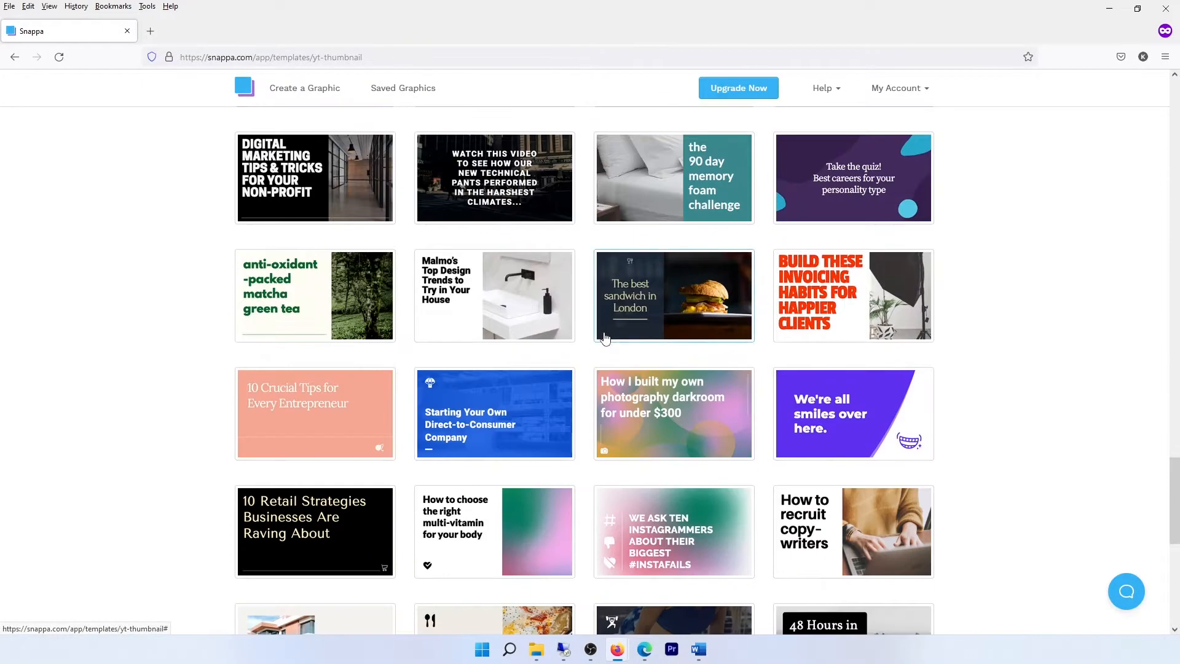
scroll(606, 337, "down", 2)
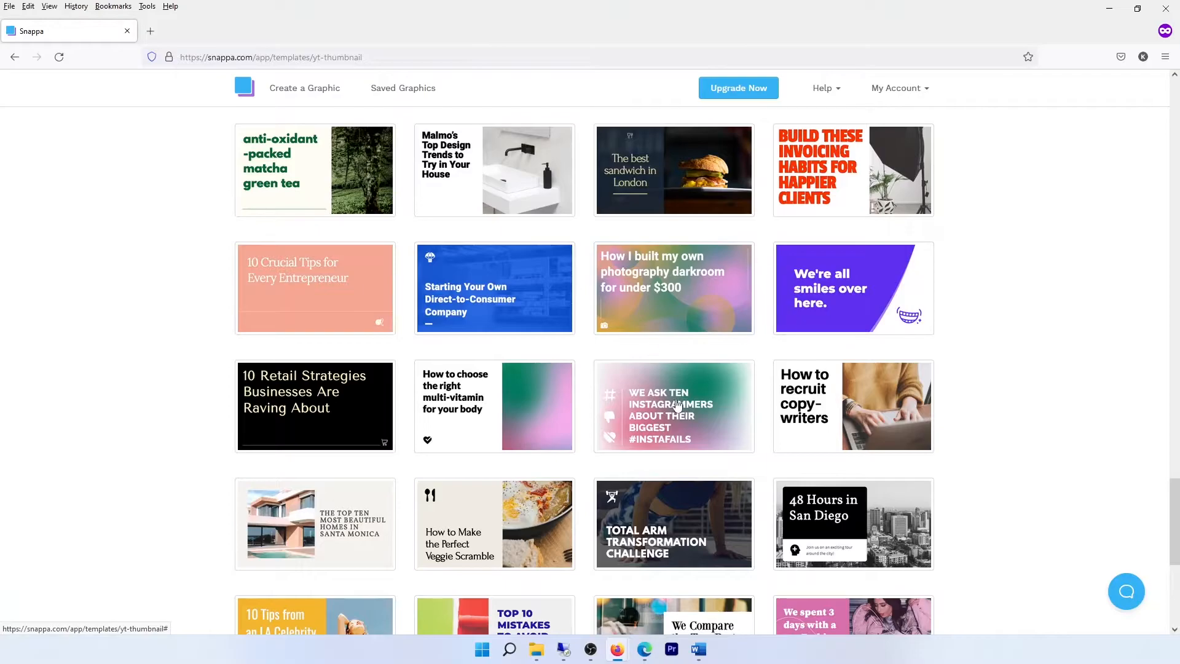
scroll(693, 407, "down", 6)
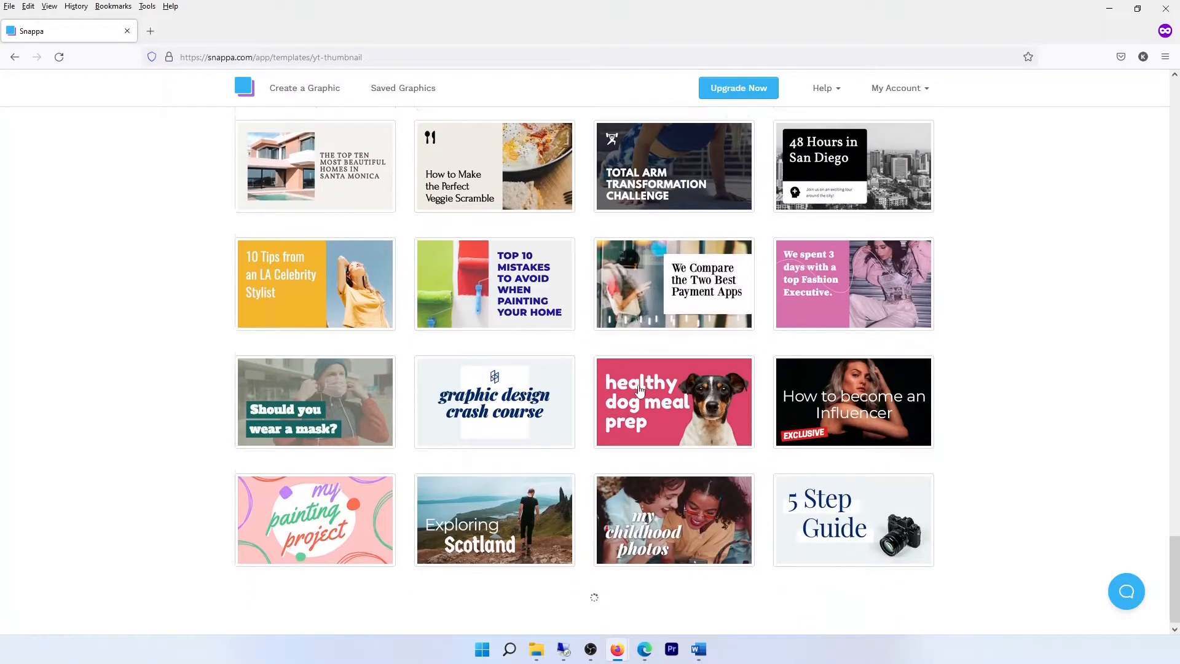
scroll(513, 458, "down", 4)
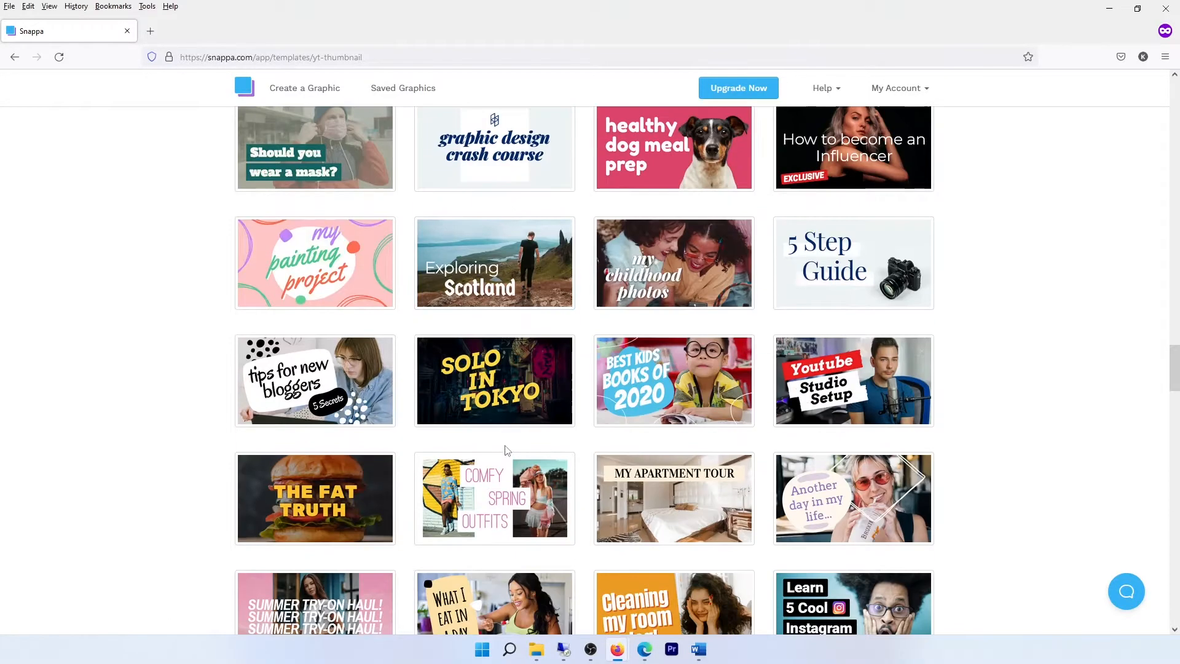
scroll(514, 414, "down", 6)
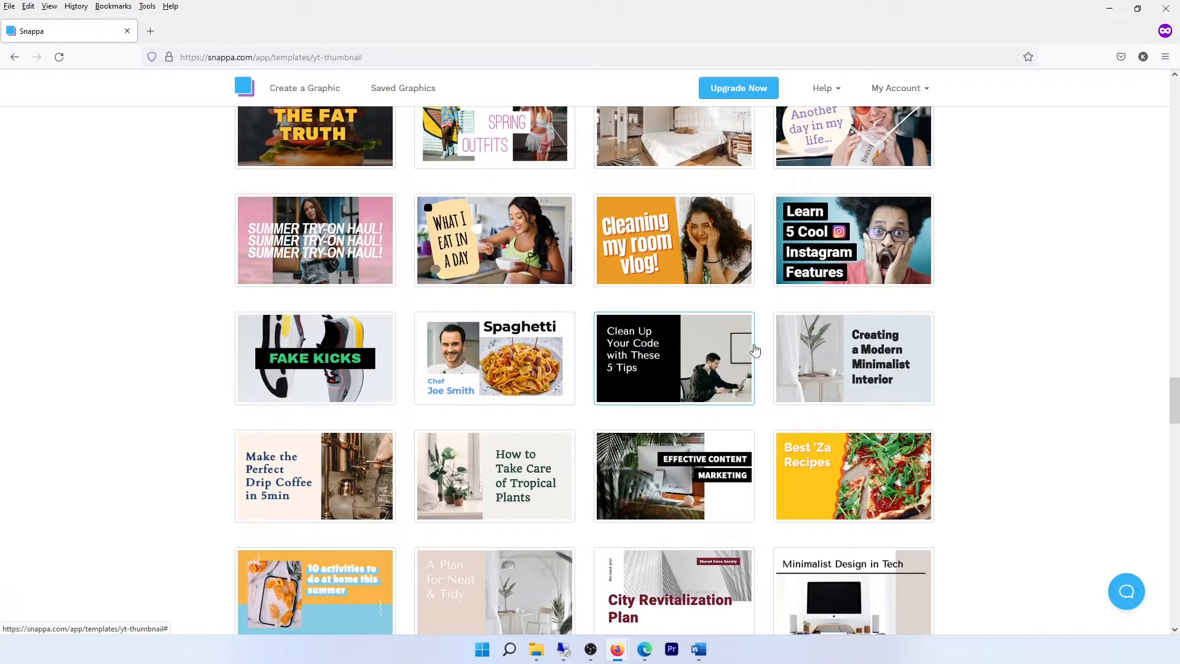
scroll(769, 342, "up", 5)
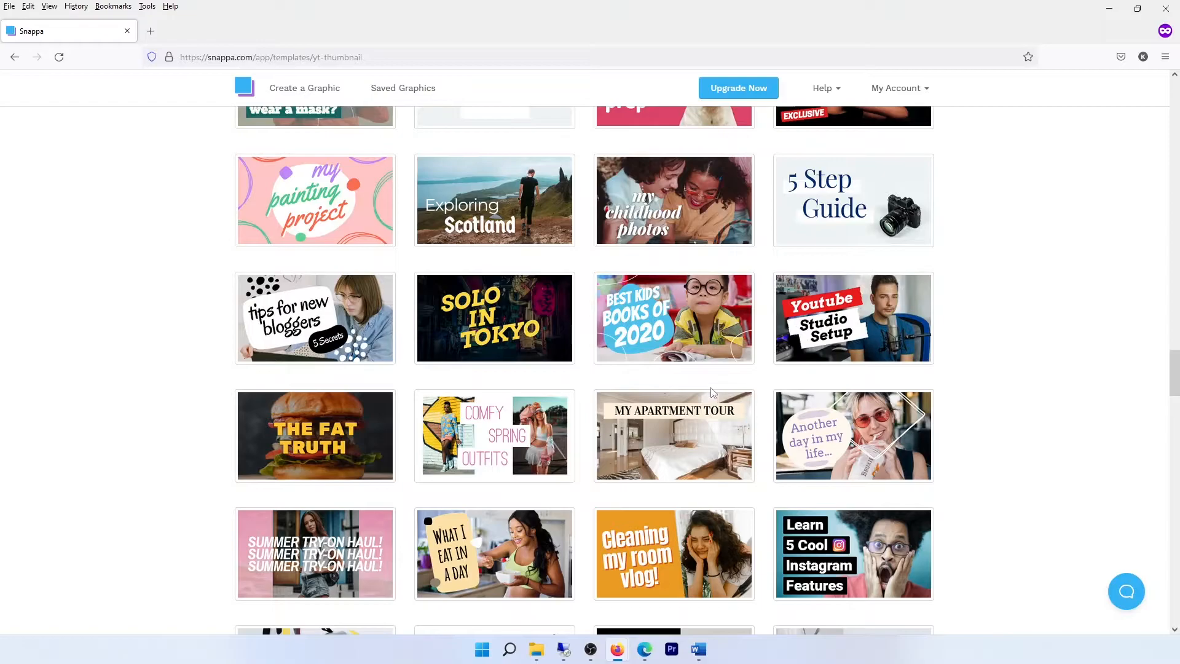
scroll(710, 377, "up", 7)
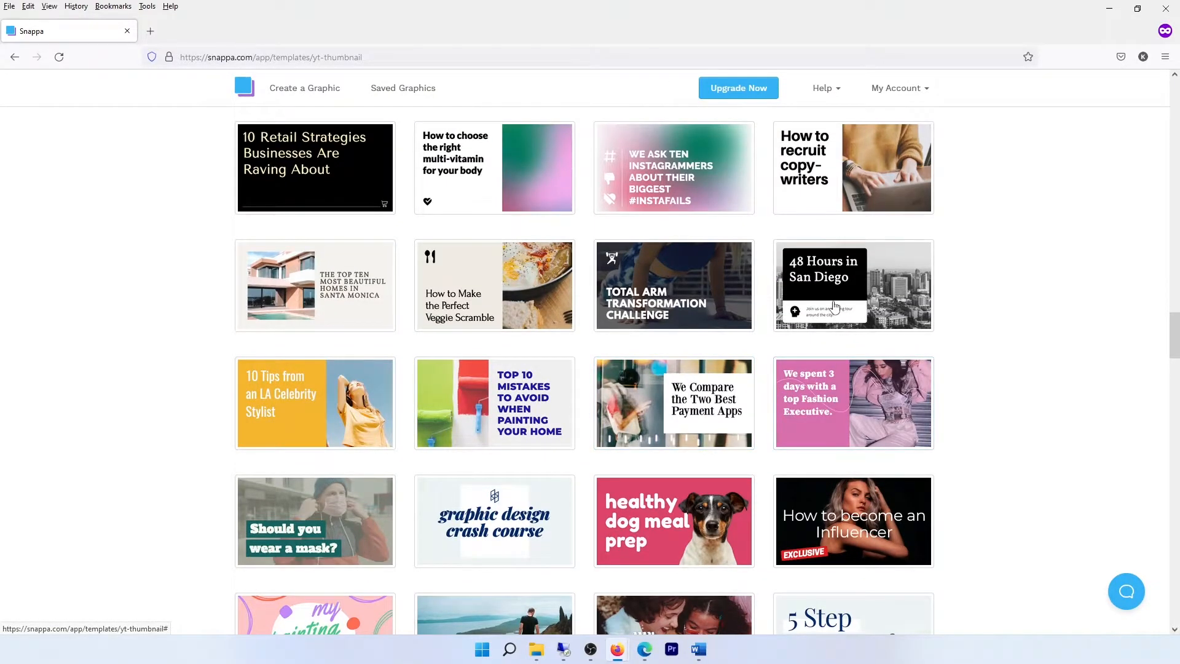
scroll(824, 332, "up", 5)
scroll(824, 329, "down", 4)
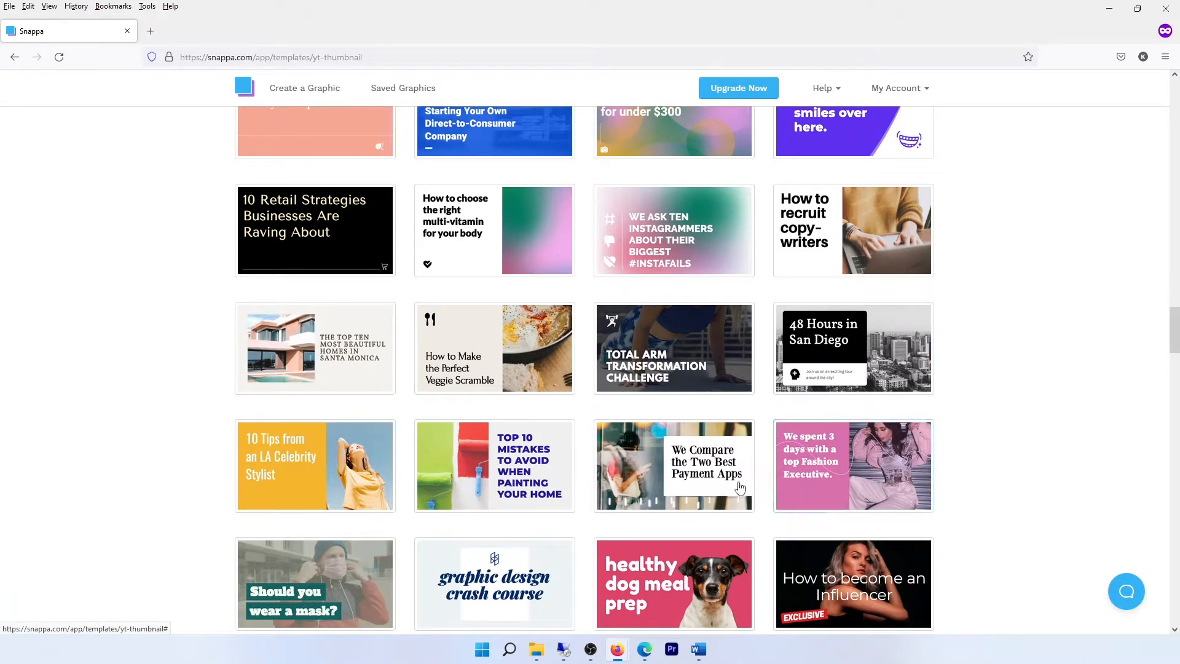
Open the painting-mistakes template and nudge its title text slightly upward
left_click(550, 462)
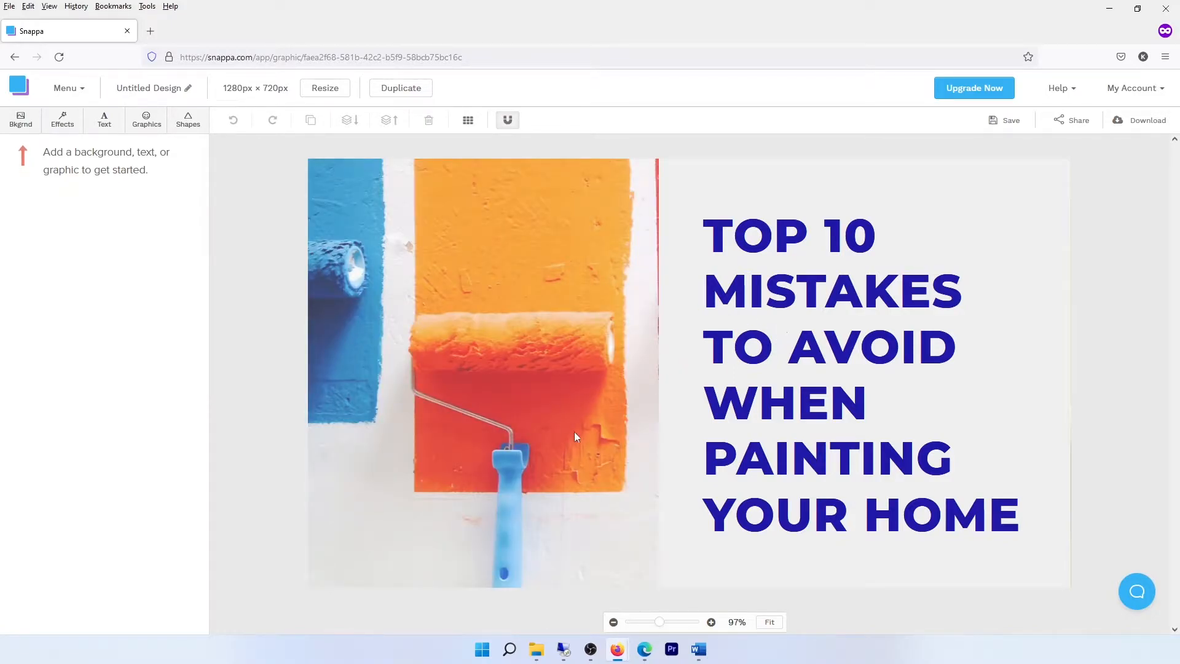
left_click(805, 396)
left_click(610, 385)
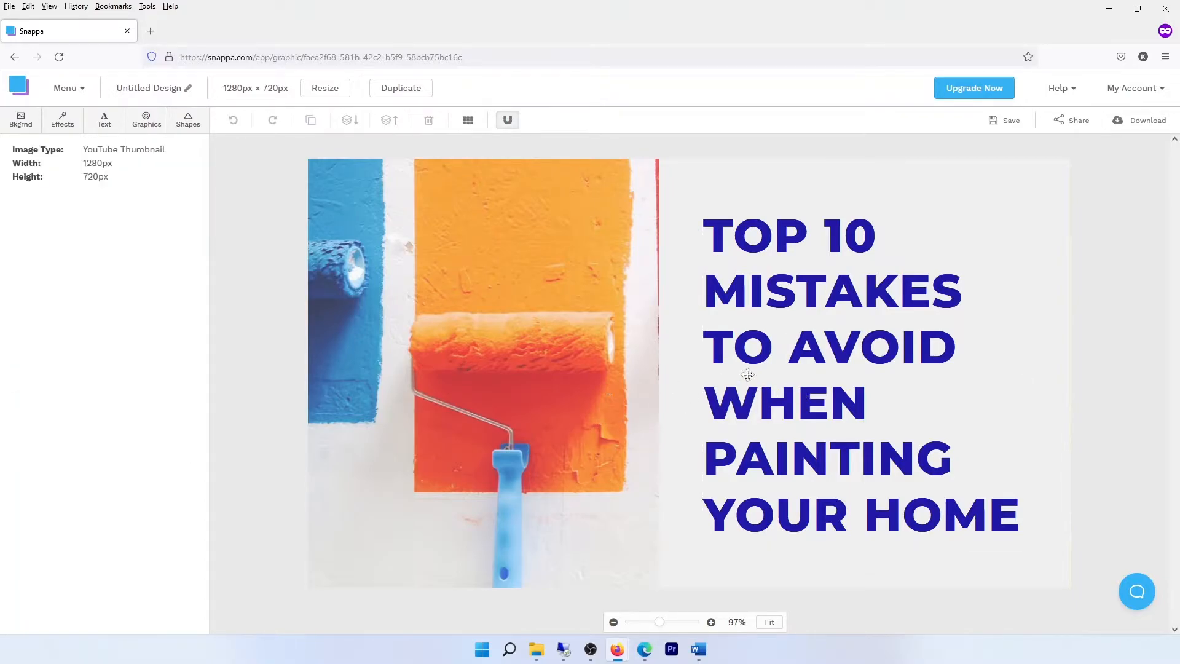
left_click_drag(730, 370, 731, 369)
left_click(616, 407)
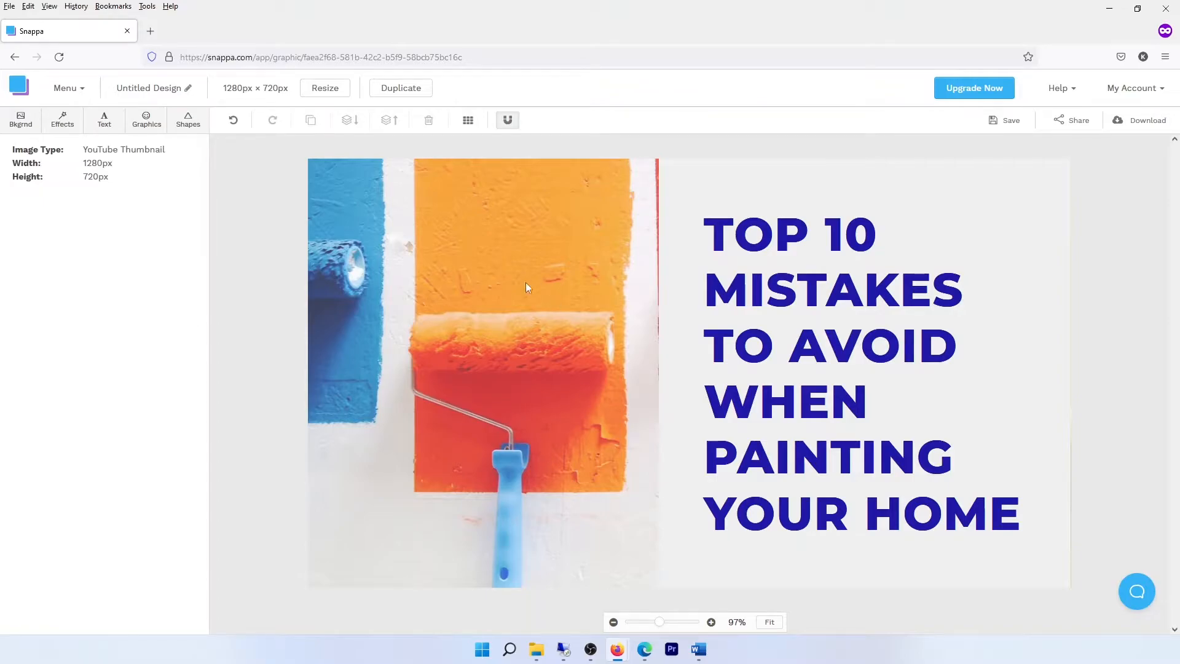
Set the design background to a plain red colour
left_click(23, 123)
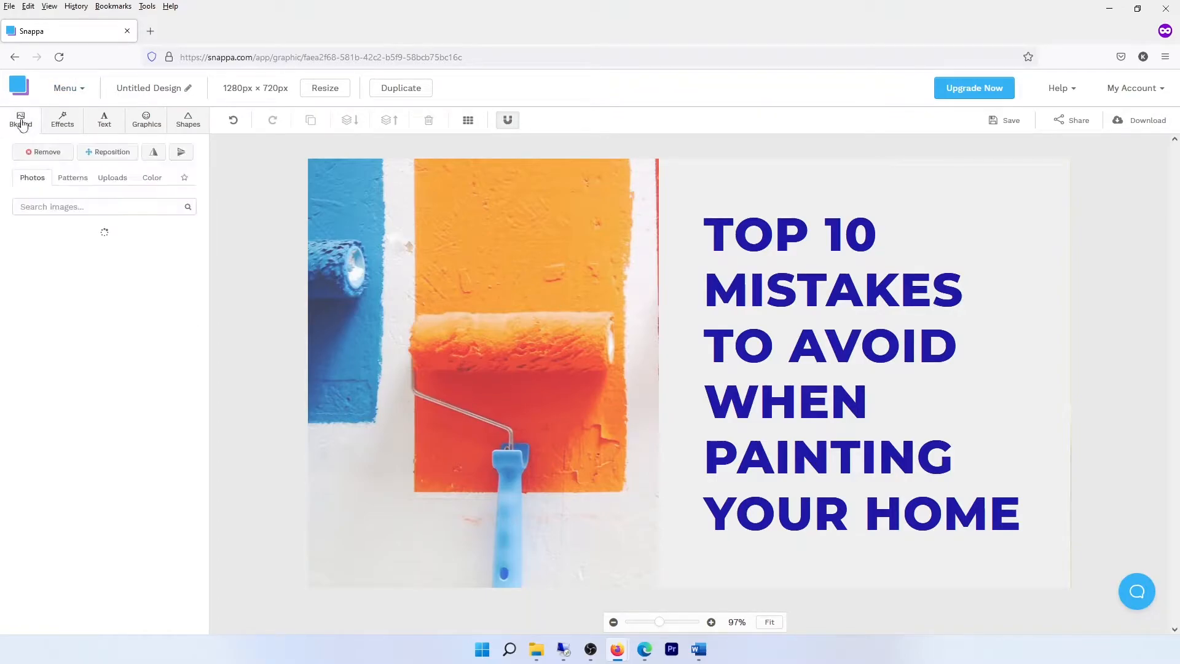
left_click(151, 180)
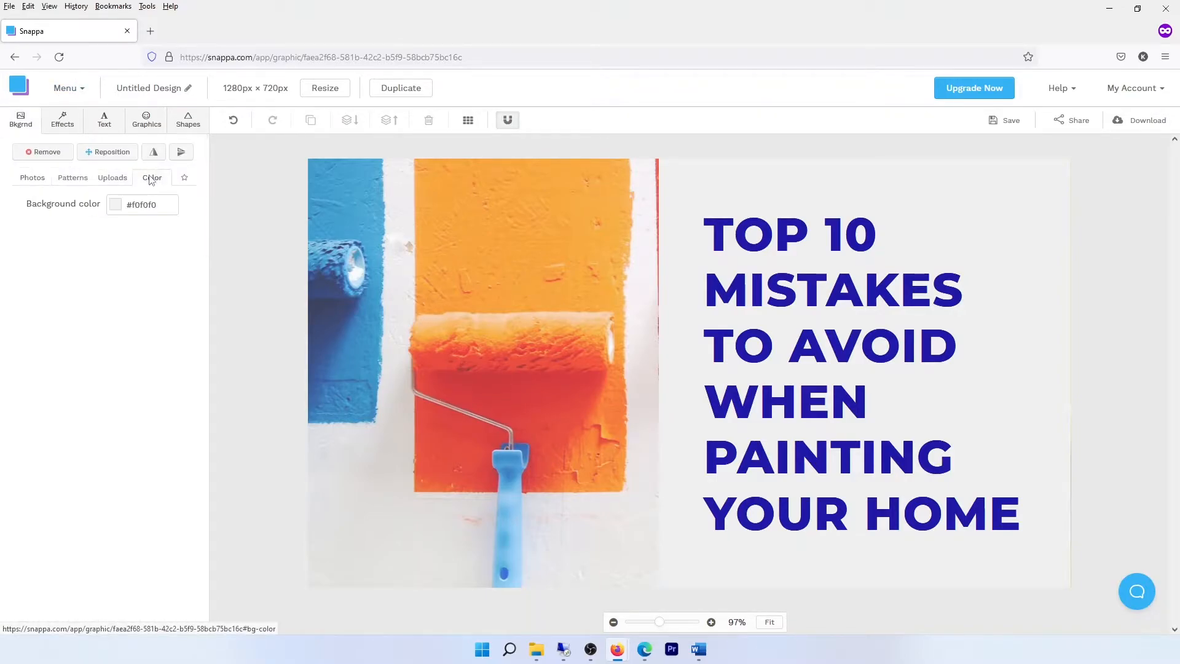
left_click(117, 205)
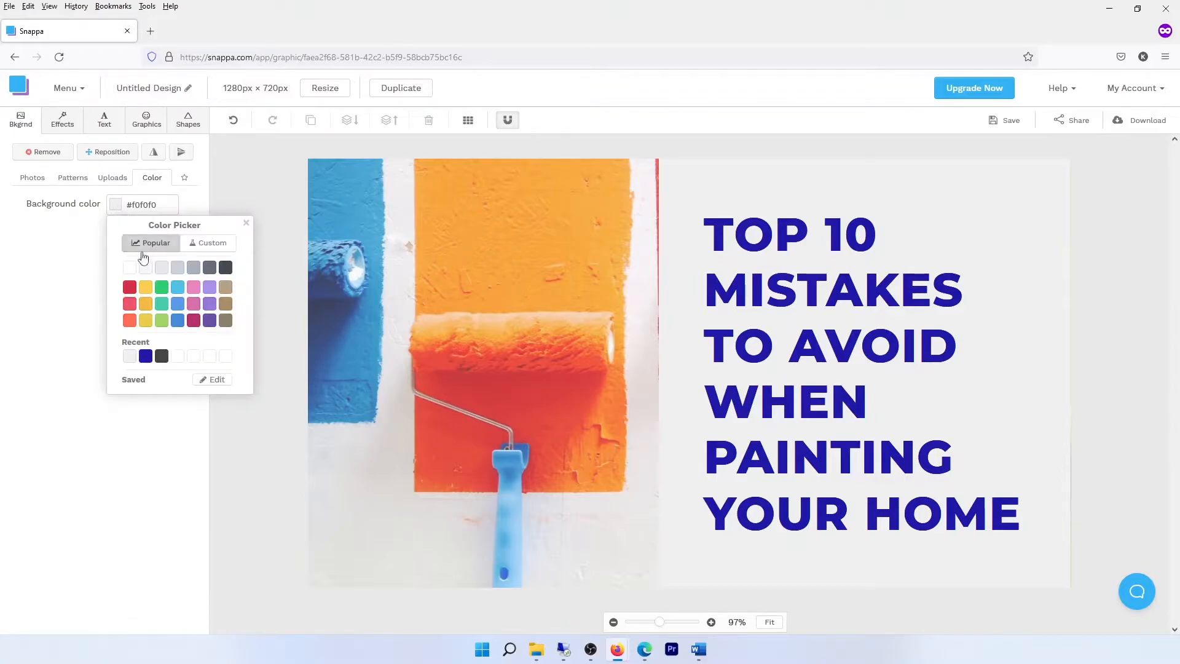
left_click(130, 290)
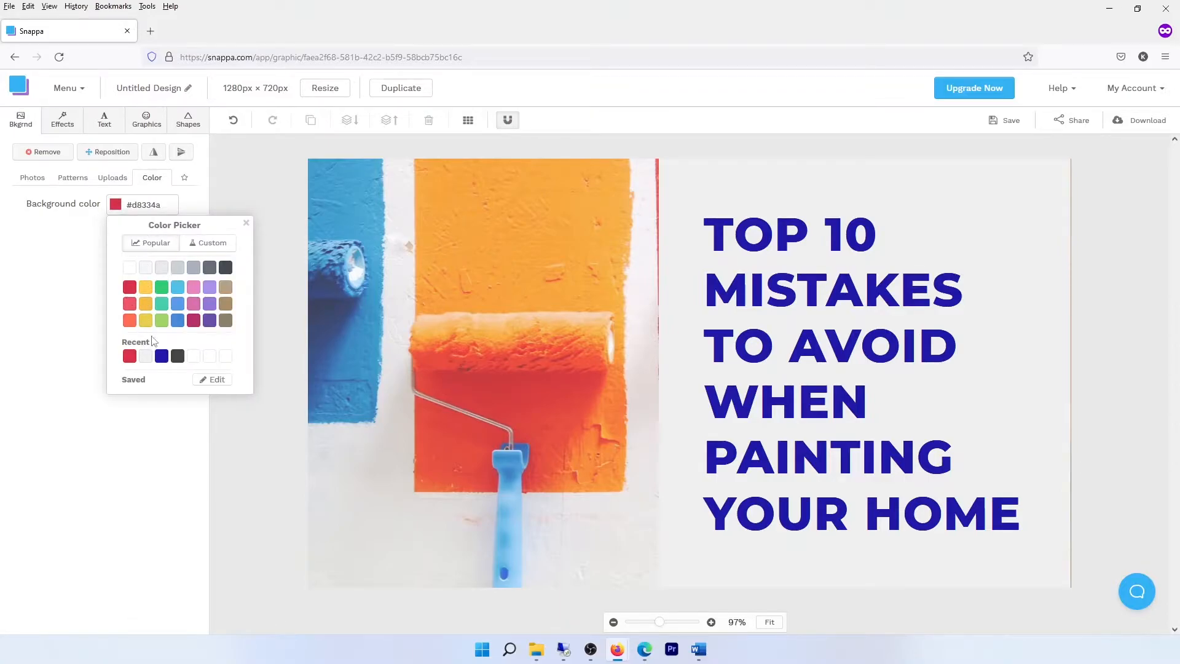
Delete the grey panel and the title text from the template
left_click(716, 244)
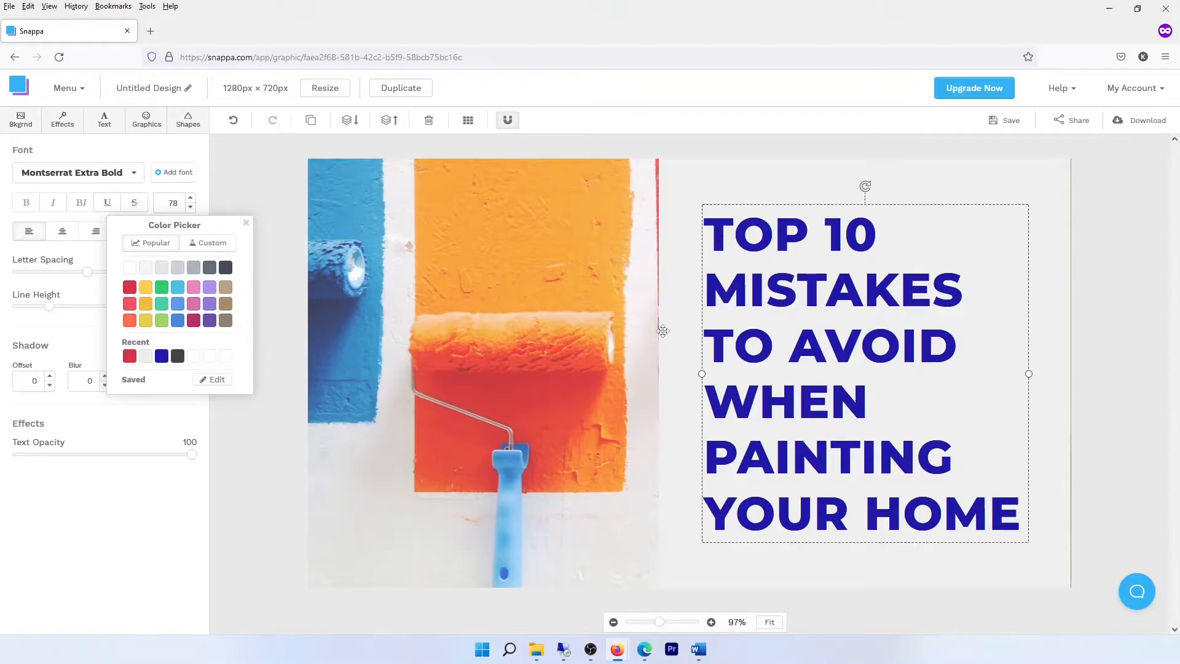
left_click_drag(716, 244, 649, 345)
left_click(713, 189)
key("Delete")
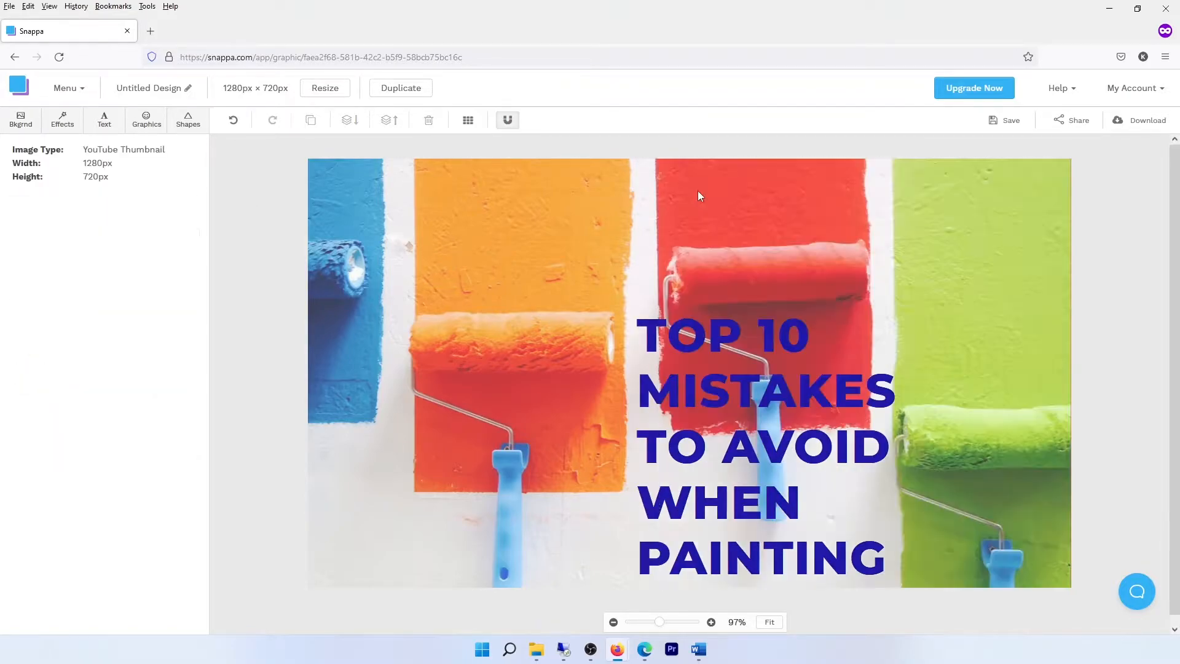
left_click(704, 371)
key("Delete")
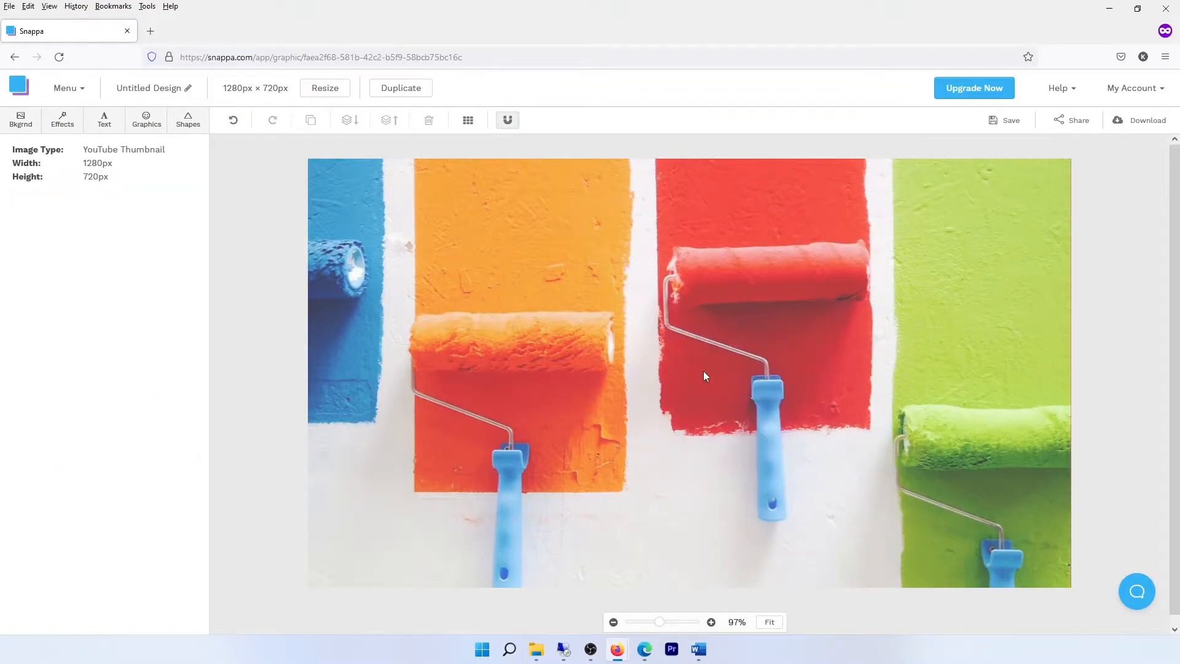
Replace the background with a pink and green gradient pattern
left_click(18, 123)
left_click(73, 179)
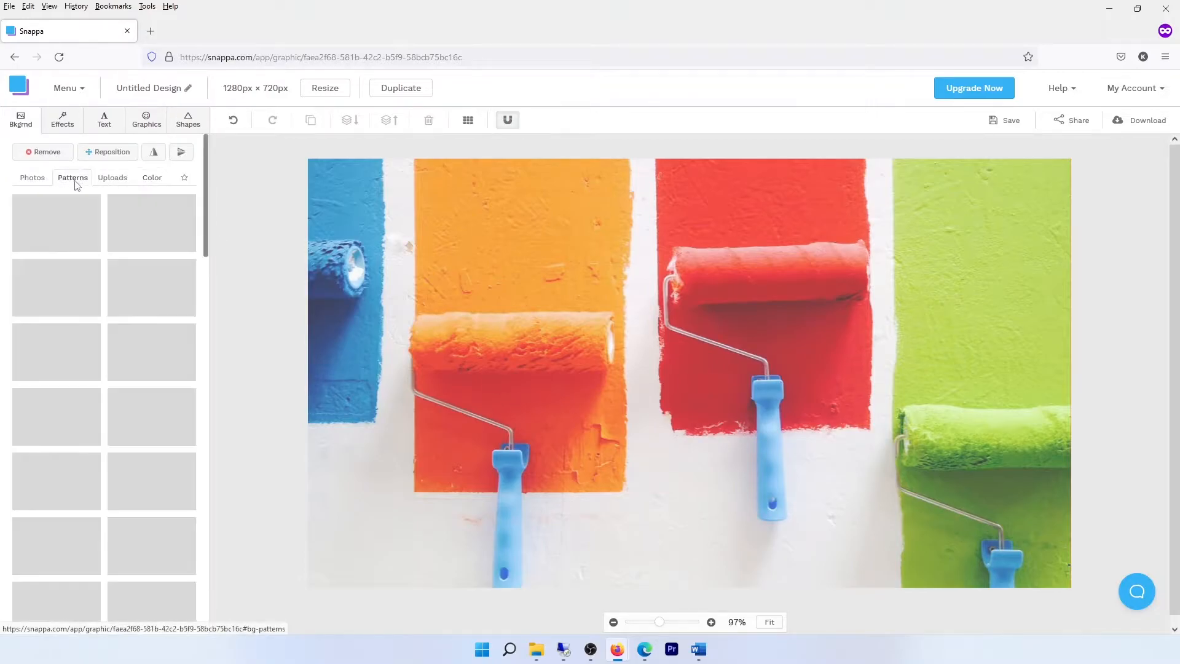
left_click(136, 295)
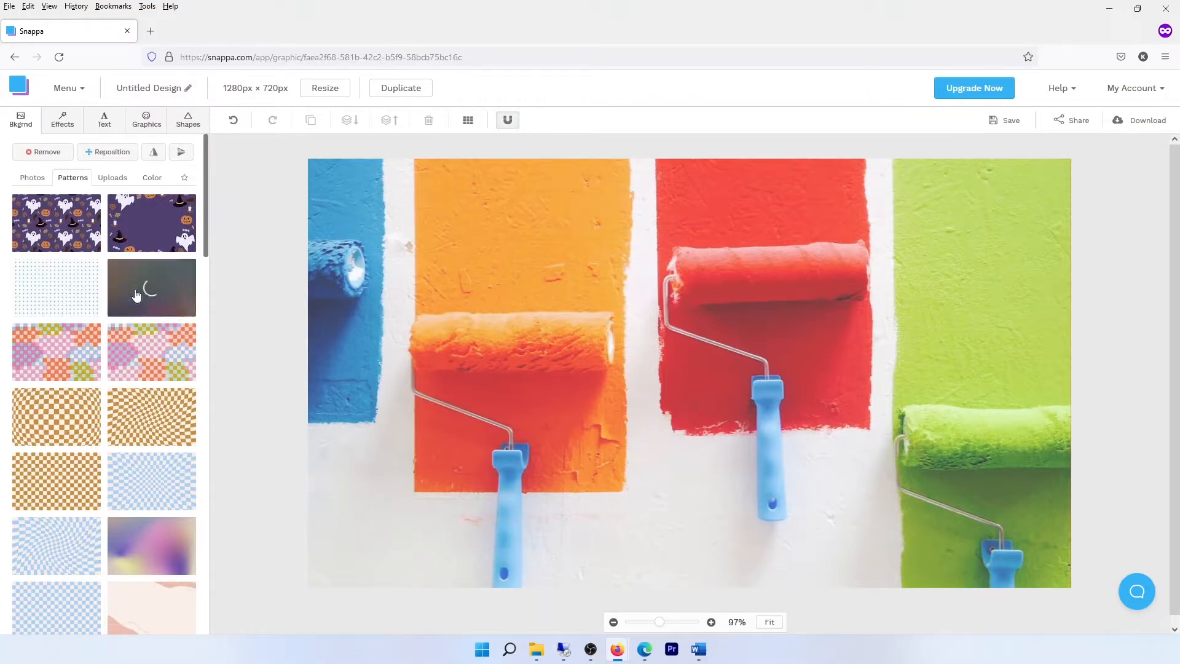
scroll(171, 342, "down", 15)
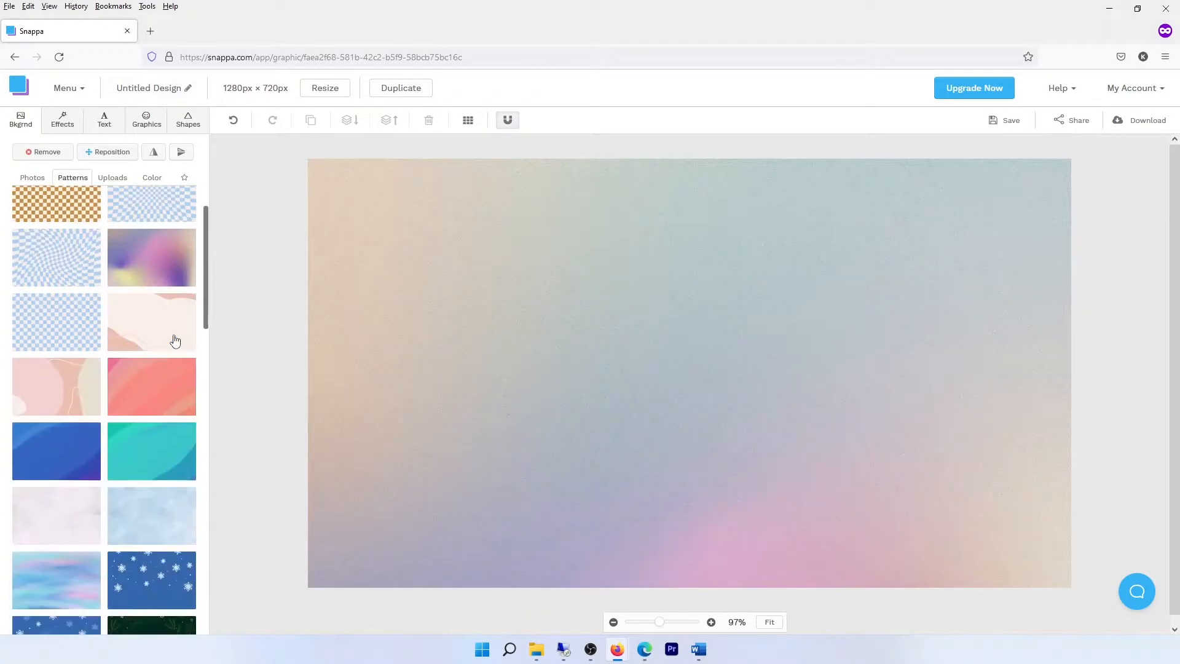
scroll(172, 342, "down", 9)
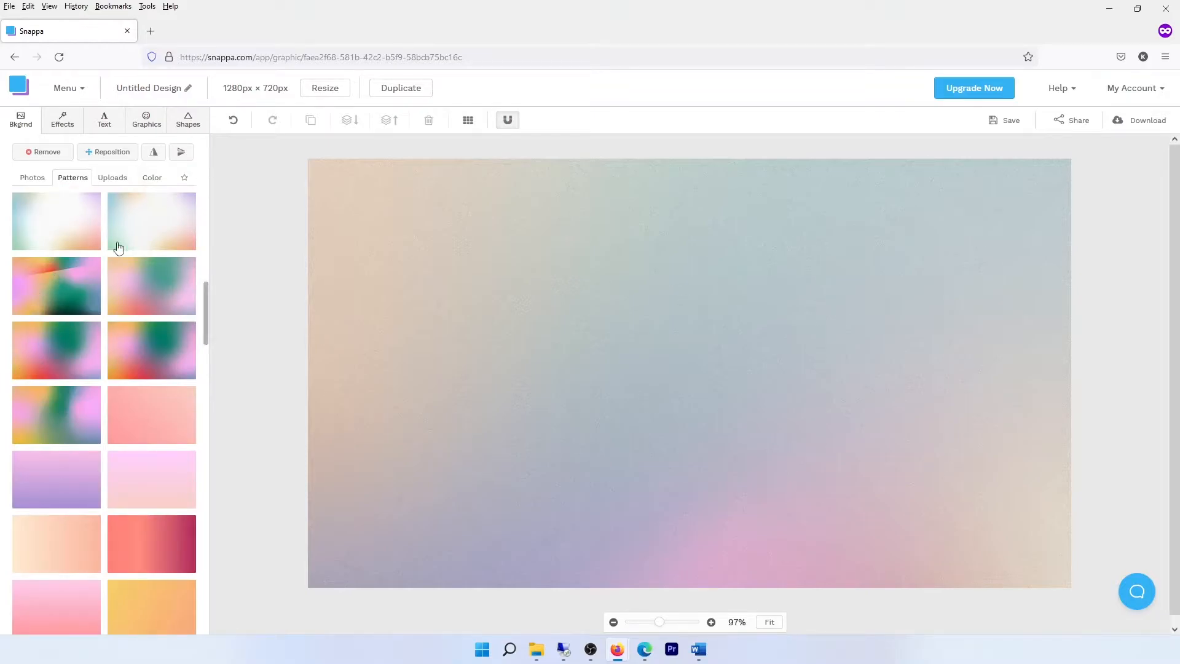
left_click(71, 299)
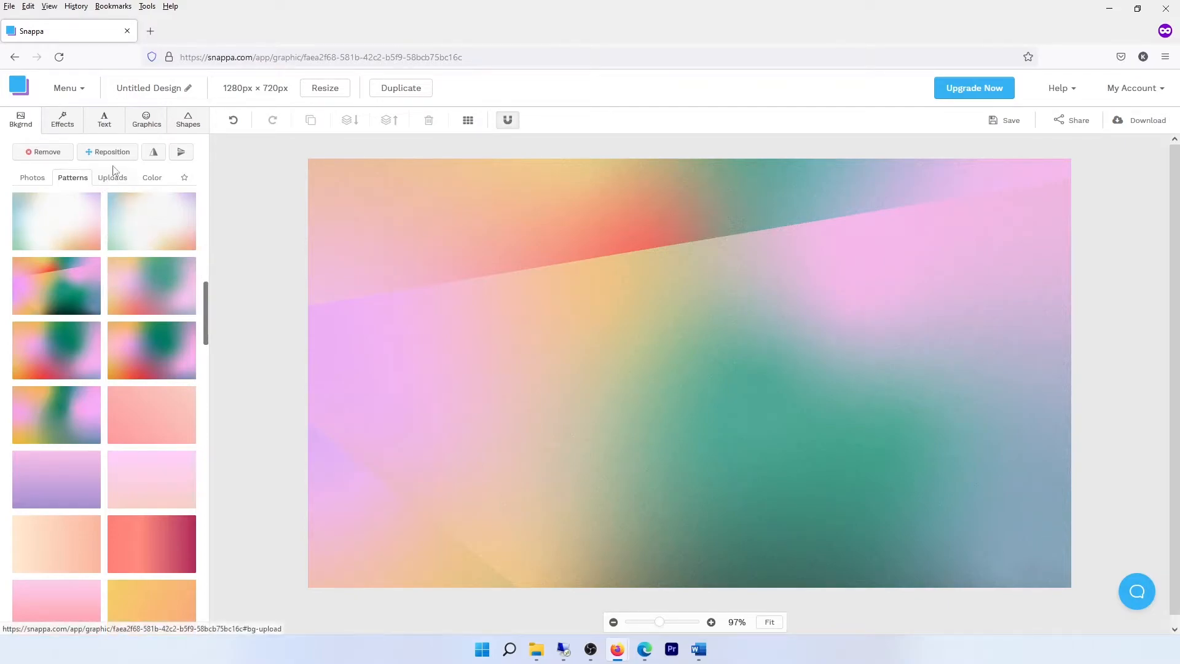
left_click(156, 125)
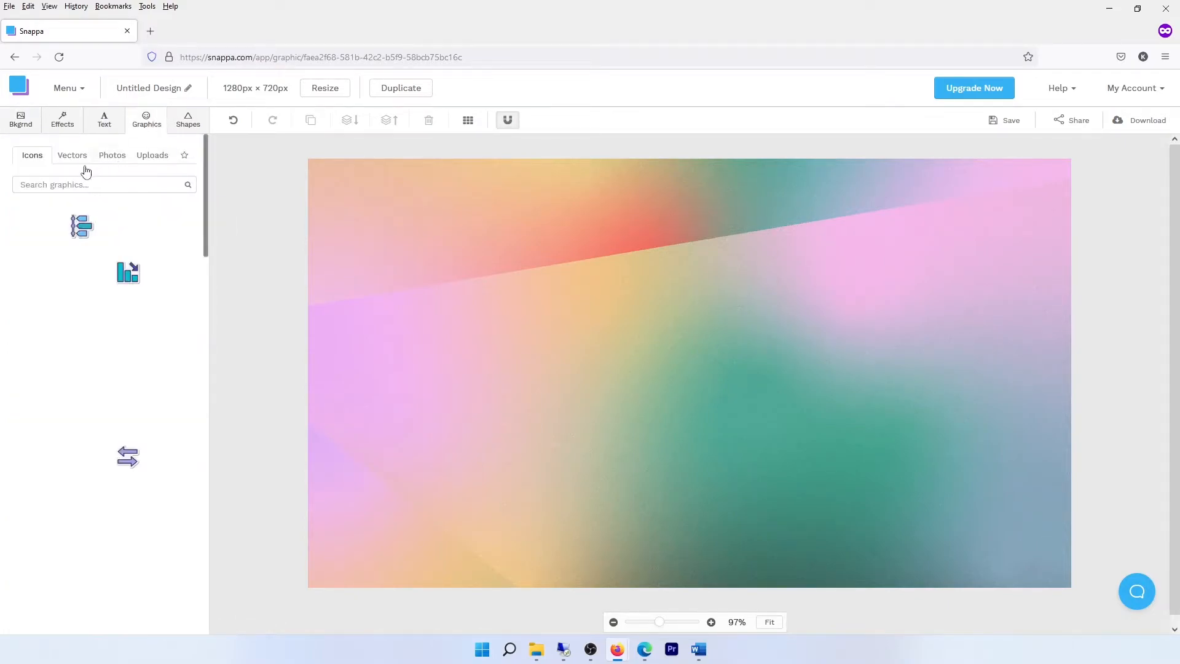
Add the stock photo of a woman, size and centre it, and lower its opacity to 70
left_click(113, 161)
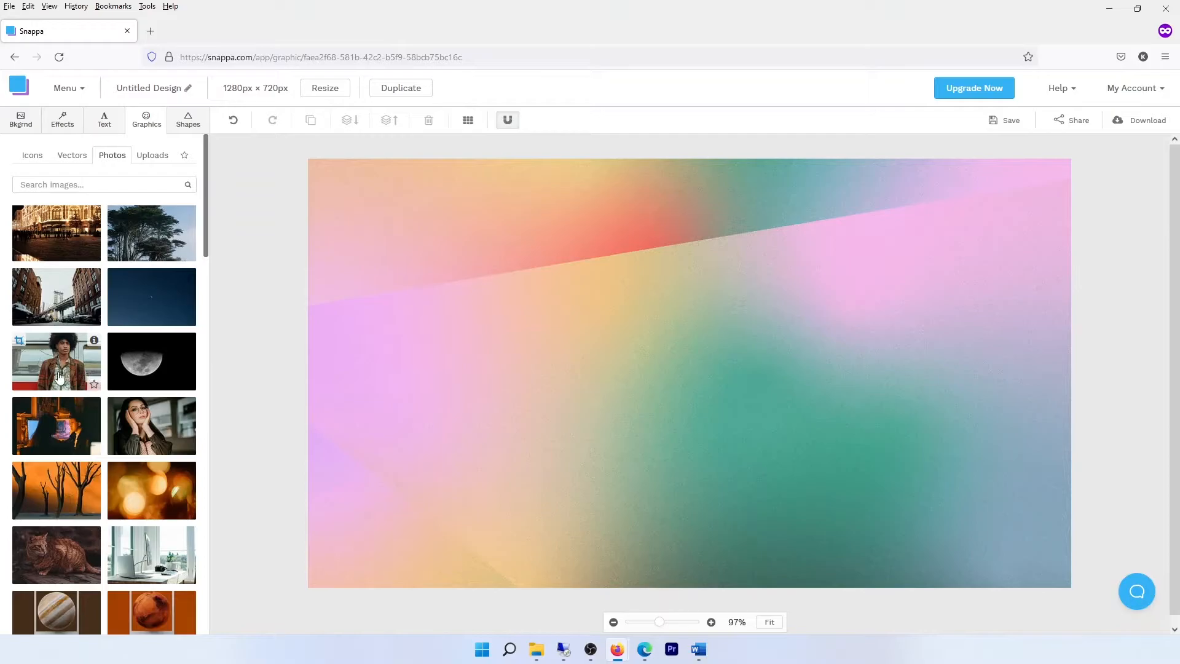
left_click(134, 437)
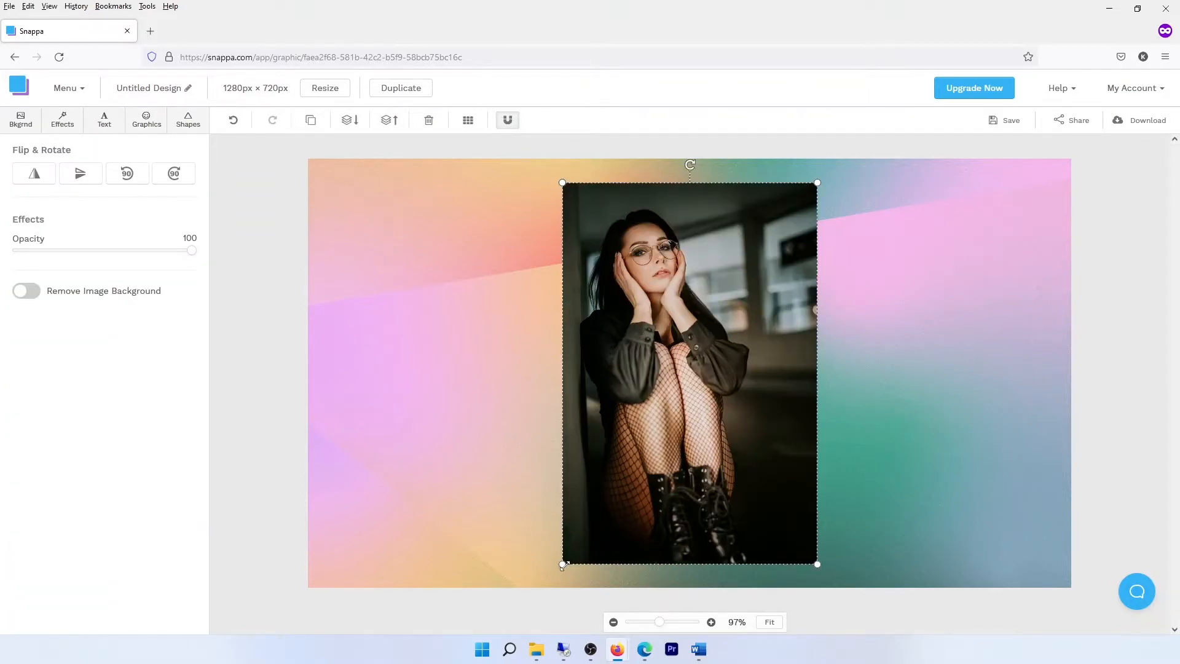
left_click_drag(563, 565, 516, 573)
left_click_drag(718, 393, 706, 367)
left_click_drag(791, 210, 757, 230)
left_click_drag(775, 176, 675, 324)
left_click_drag(619, 406, 684, 351)
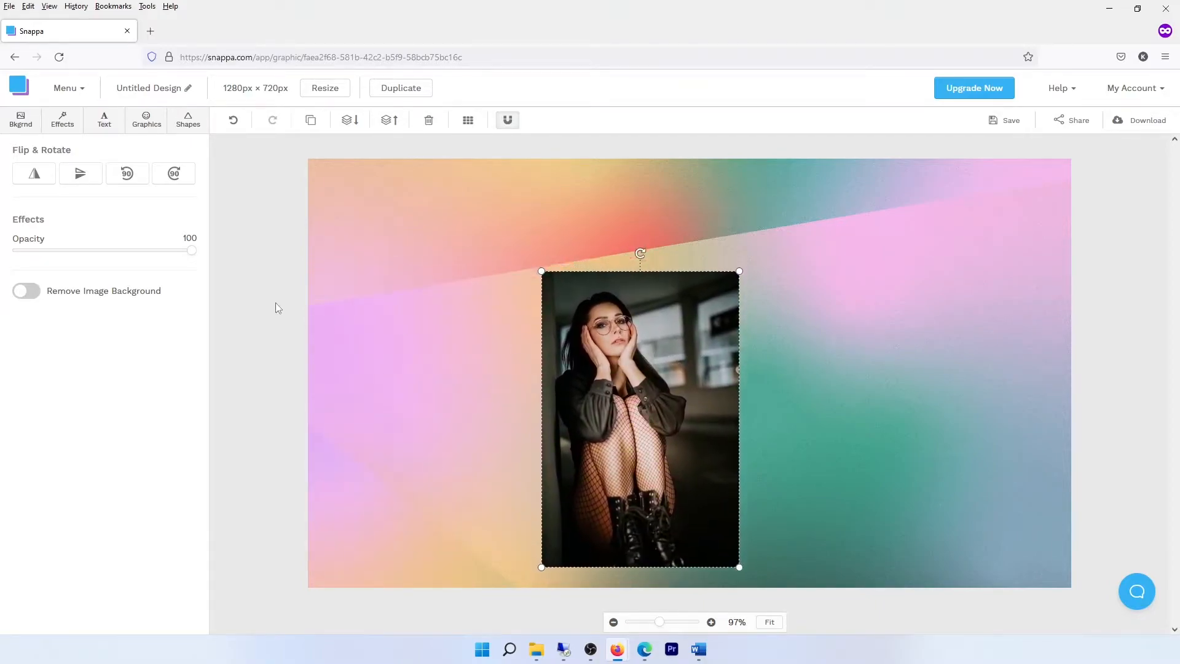
left_click_drag(192, 252, 139, 251)
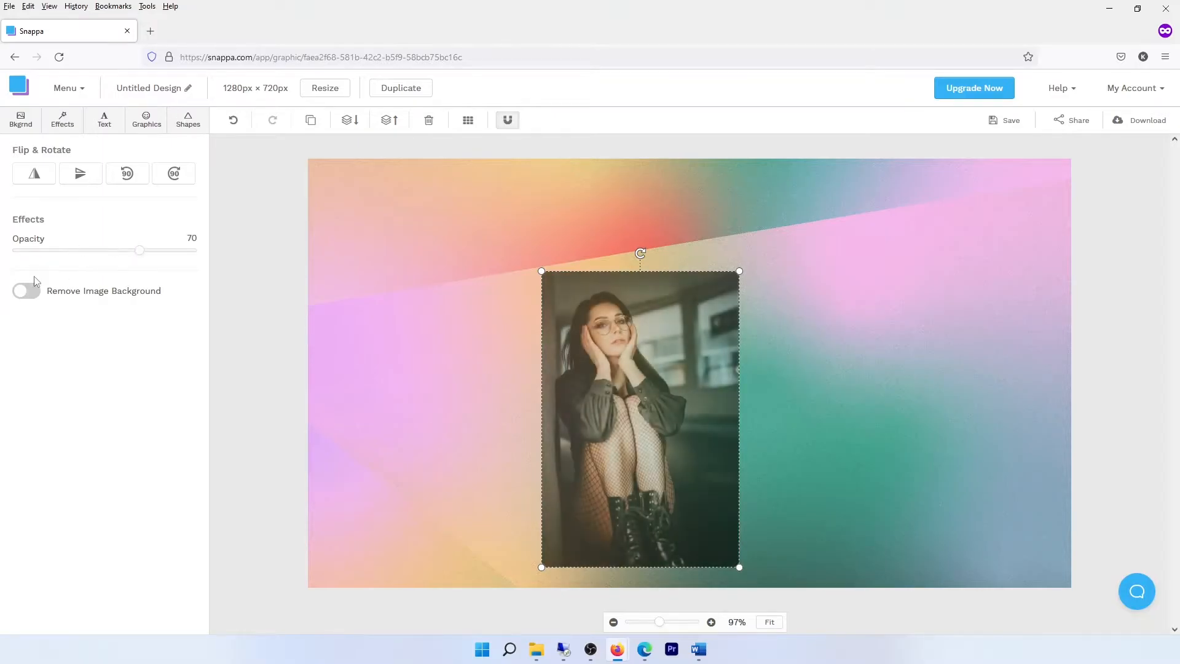
Try removing the portrait's background, dismissing the upgrade-only prompt both times
left_click(34, 292)
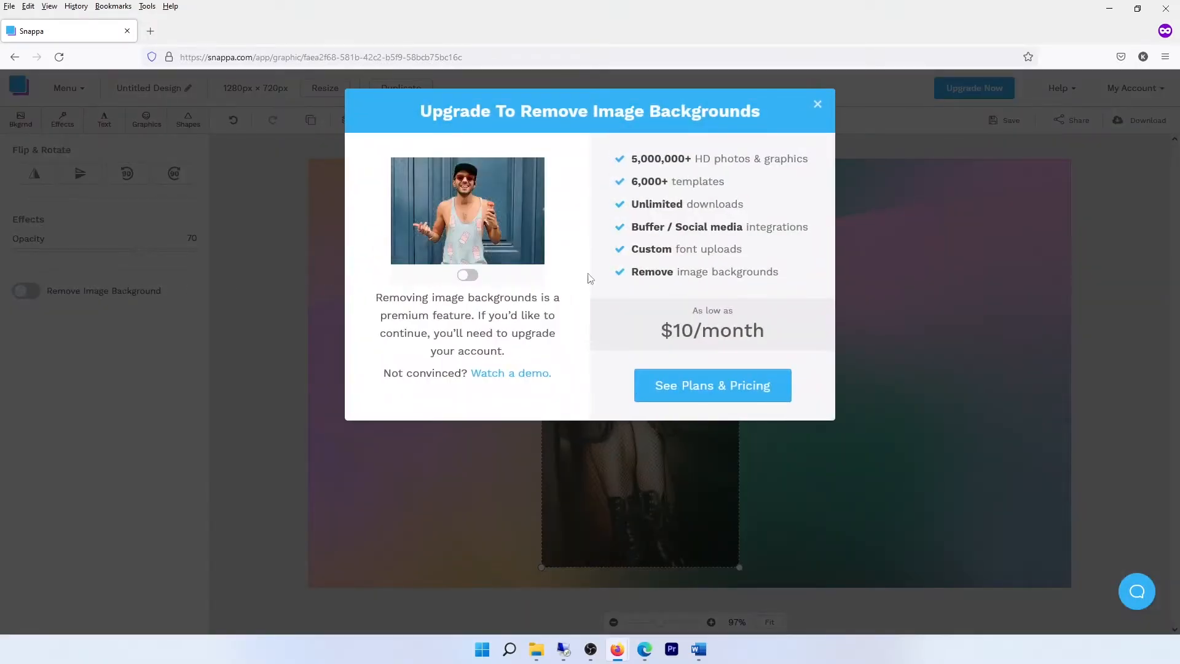
left_click(817, 105)
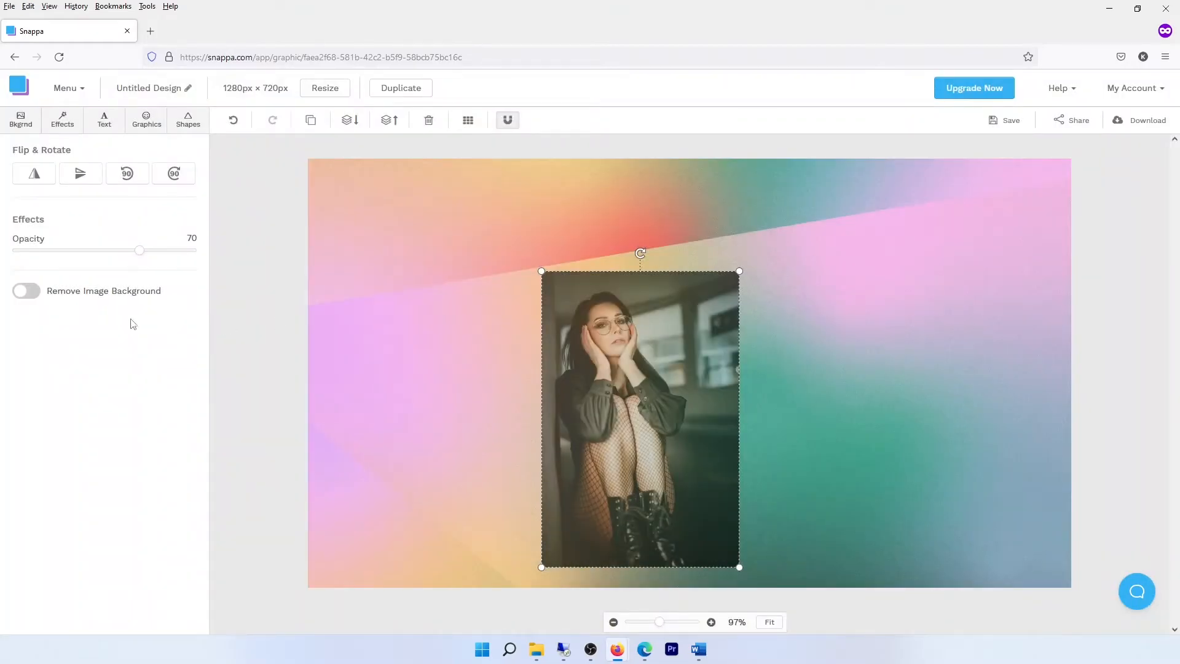
left_click(35, 294)
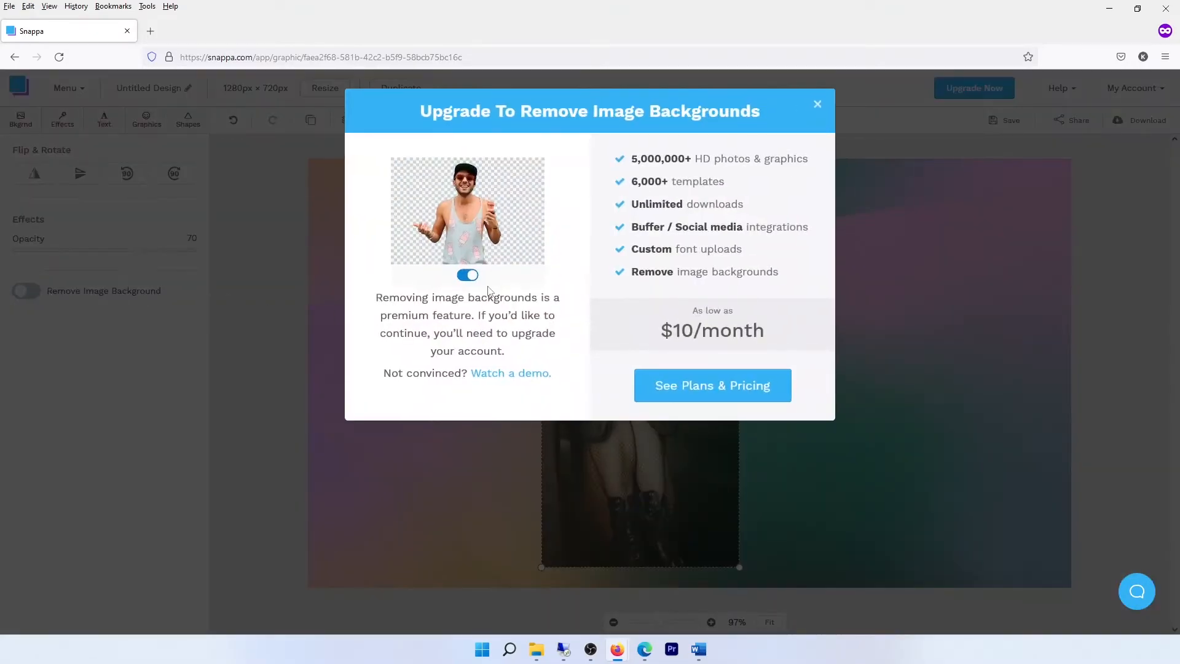
left_click(818, 105)
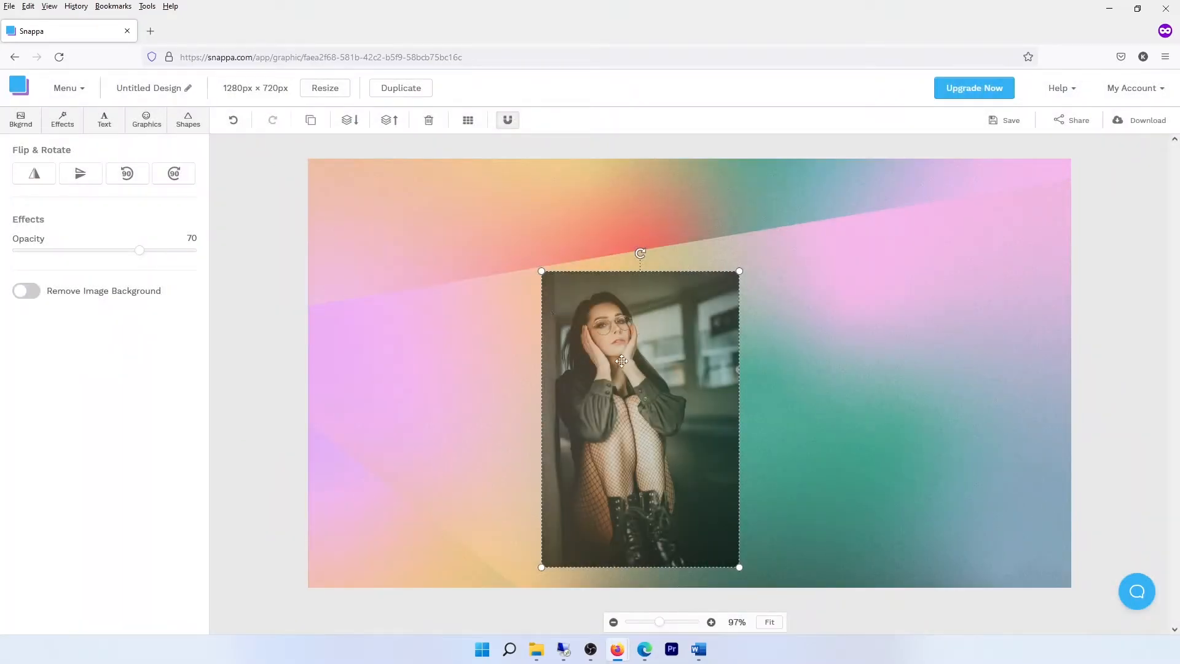
left_click(104, 120)
Add a heading and move it to the top of the canvas
left_click(139, 166)
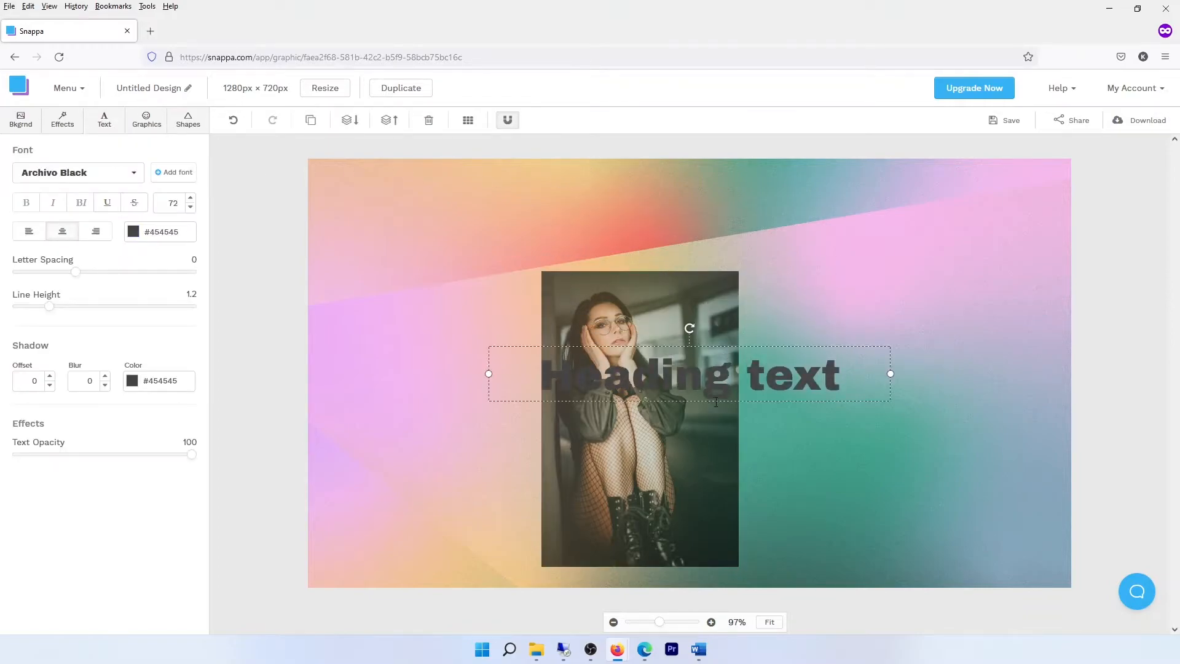
left_click_drag(725, 385, 661, 231)
double_click(661, 230)
left_click(663, 224)
key("ctrl+shift+a")
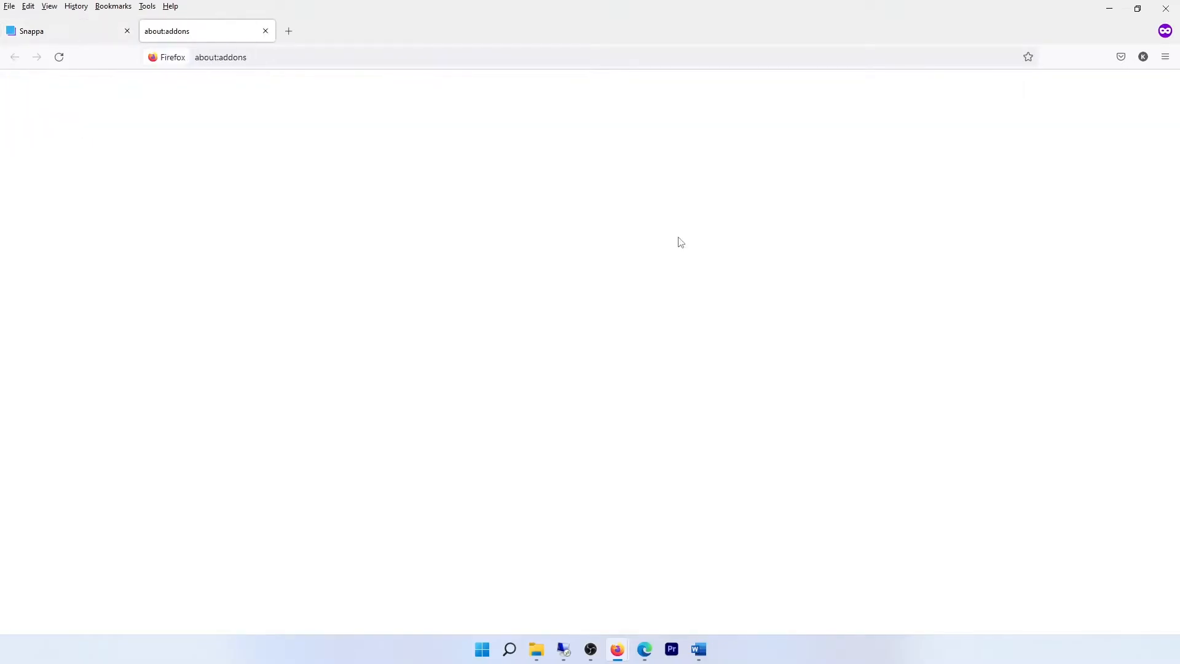
left_click(265, 30)
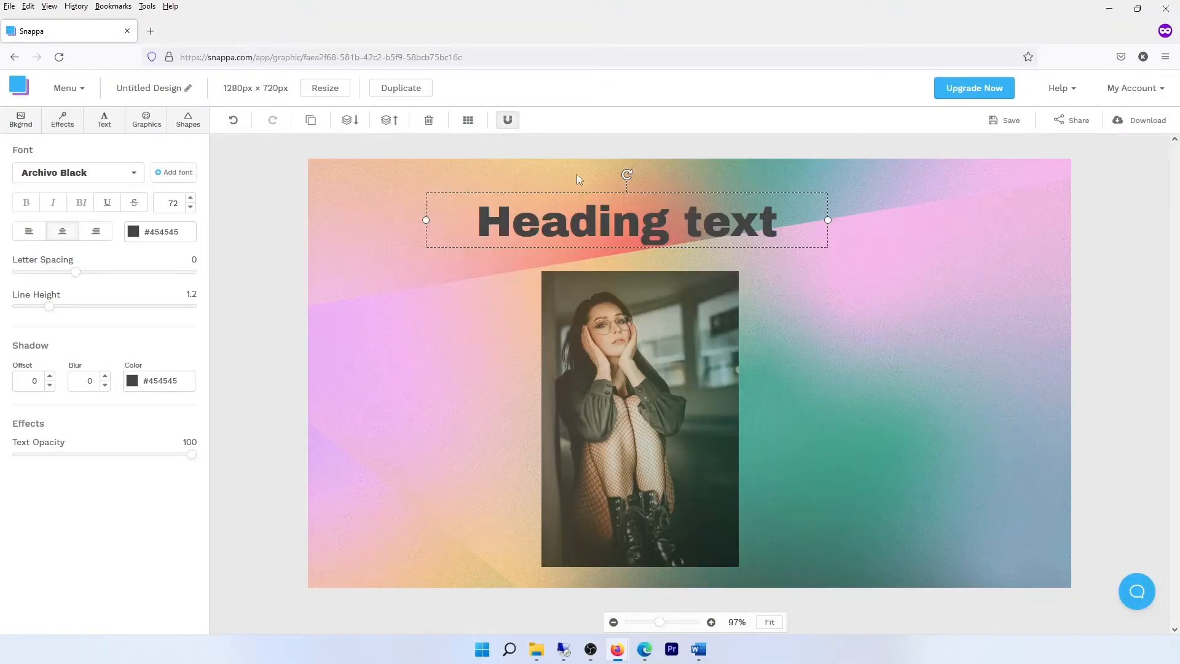
Replace the heading placeholder with the person's full name
double_click(573, 209)
key("Delete")
key("Delete")
key("Delete")
key("Delete")
key("Delete")
key("Delete")
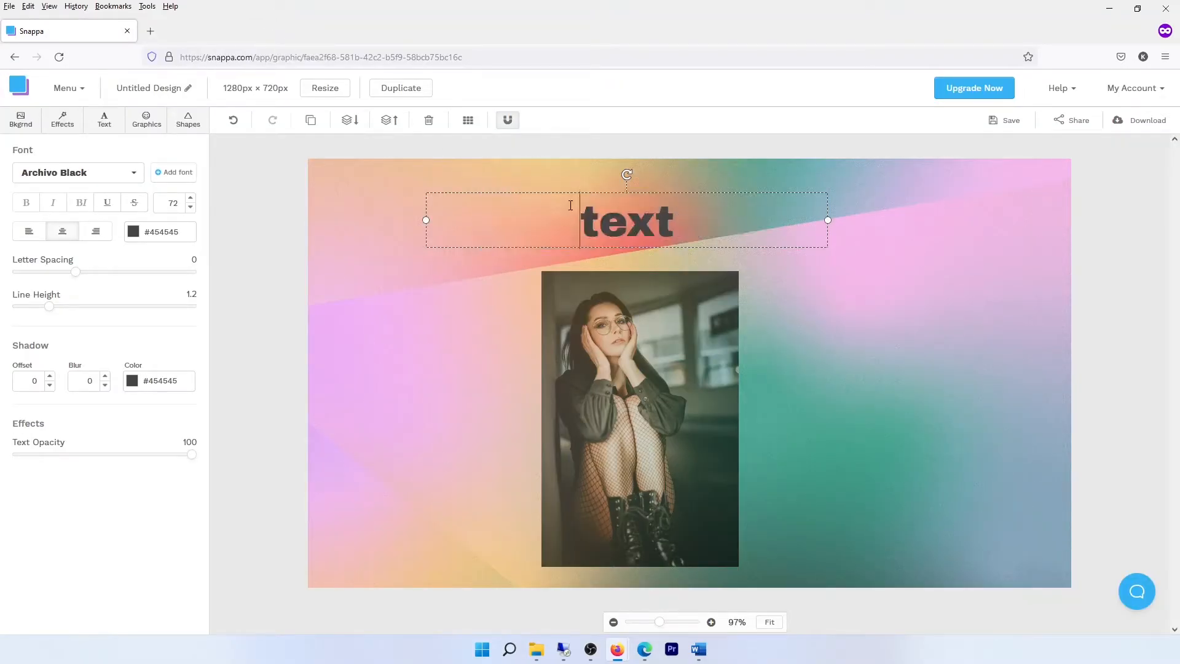
type("kelvin JOhnso")
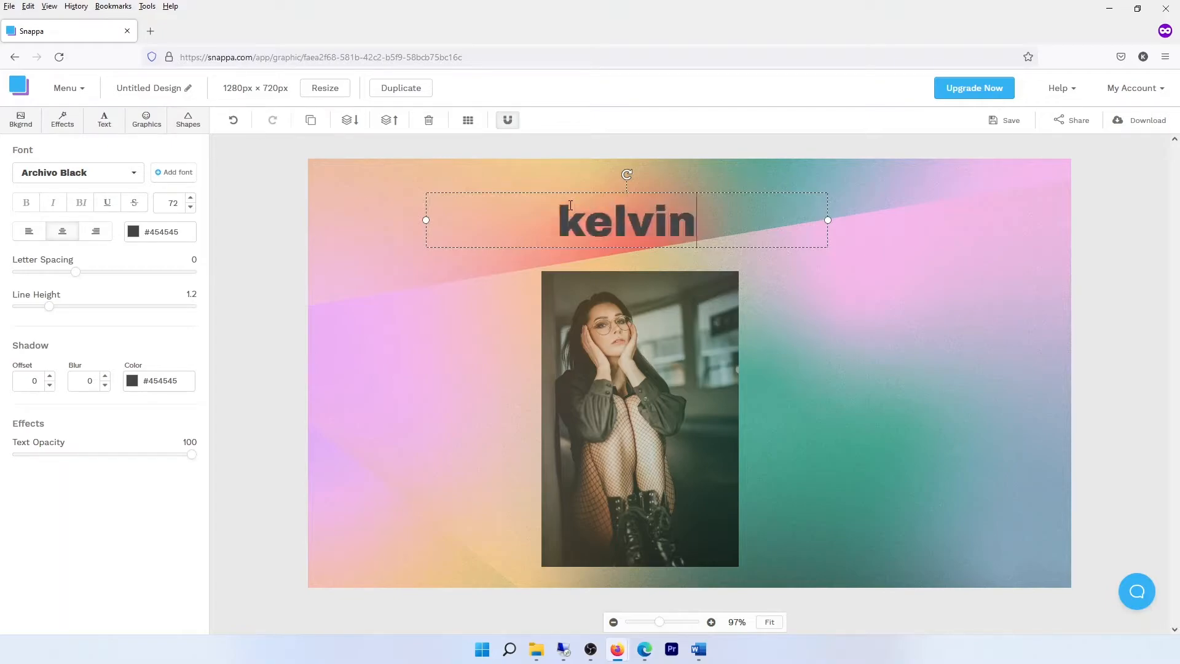
key("BackSpace")
key("BackSpace")
key("BackSpace")
key("BackSpace")
key("BackSpace")
type("ohnson")
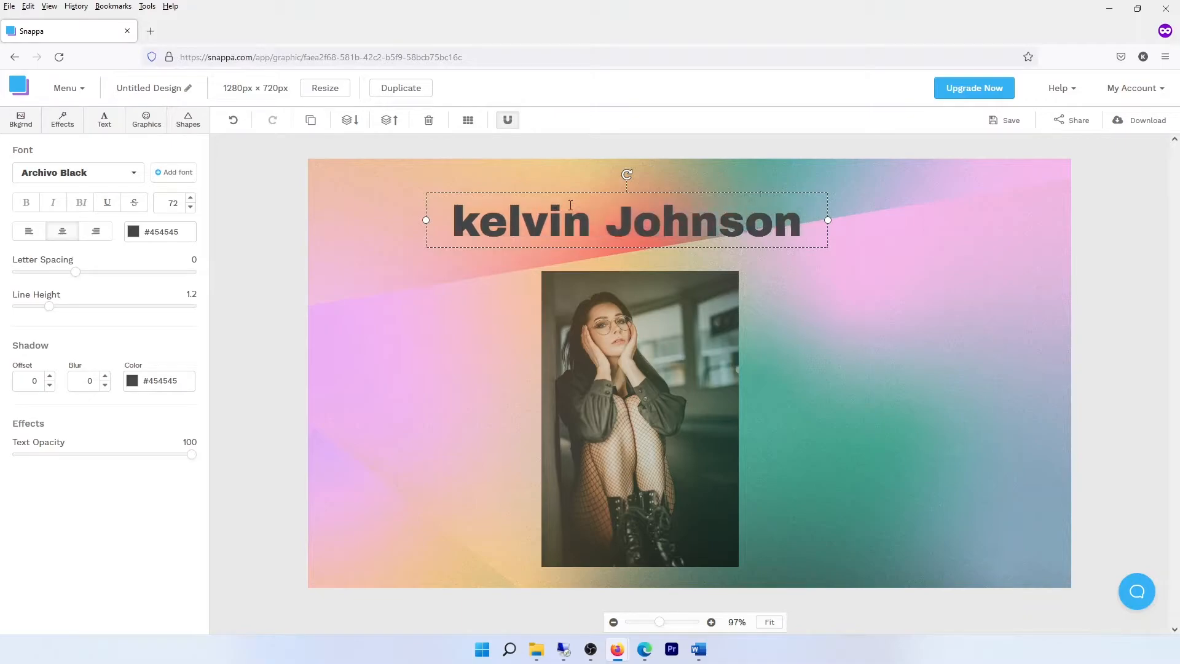
Widen the heading box on both sides so the name sits centred at the top
left_click_drag(828, 220, 1007, 203)
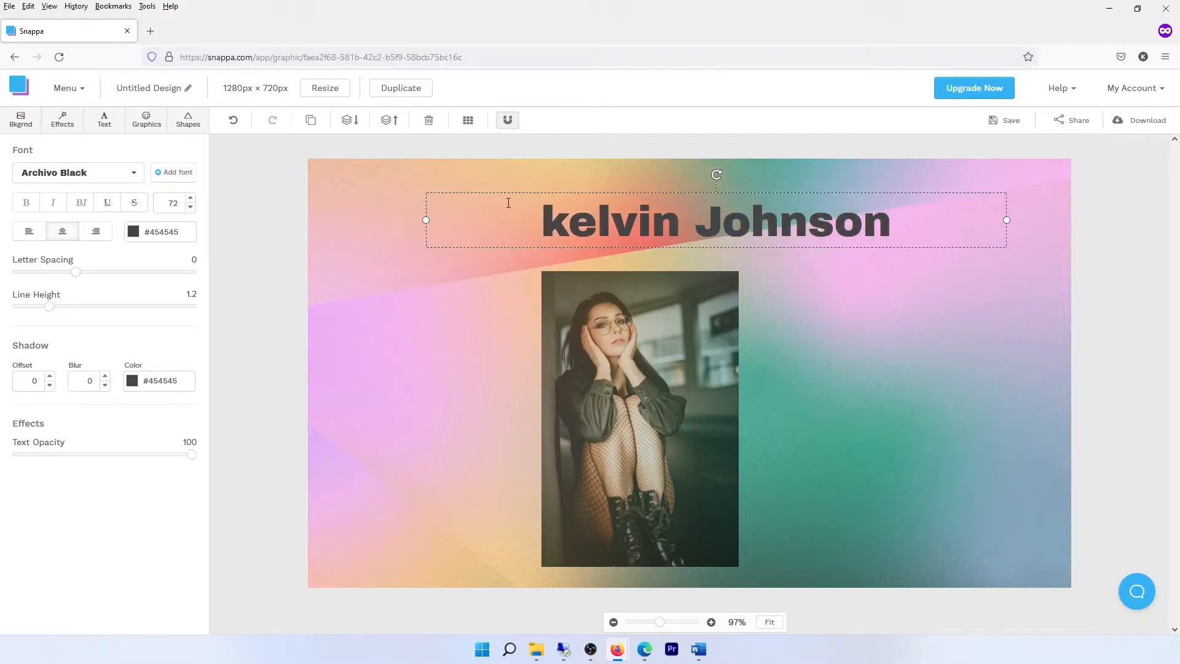
left_click_drag(426, 221, 371, 221)
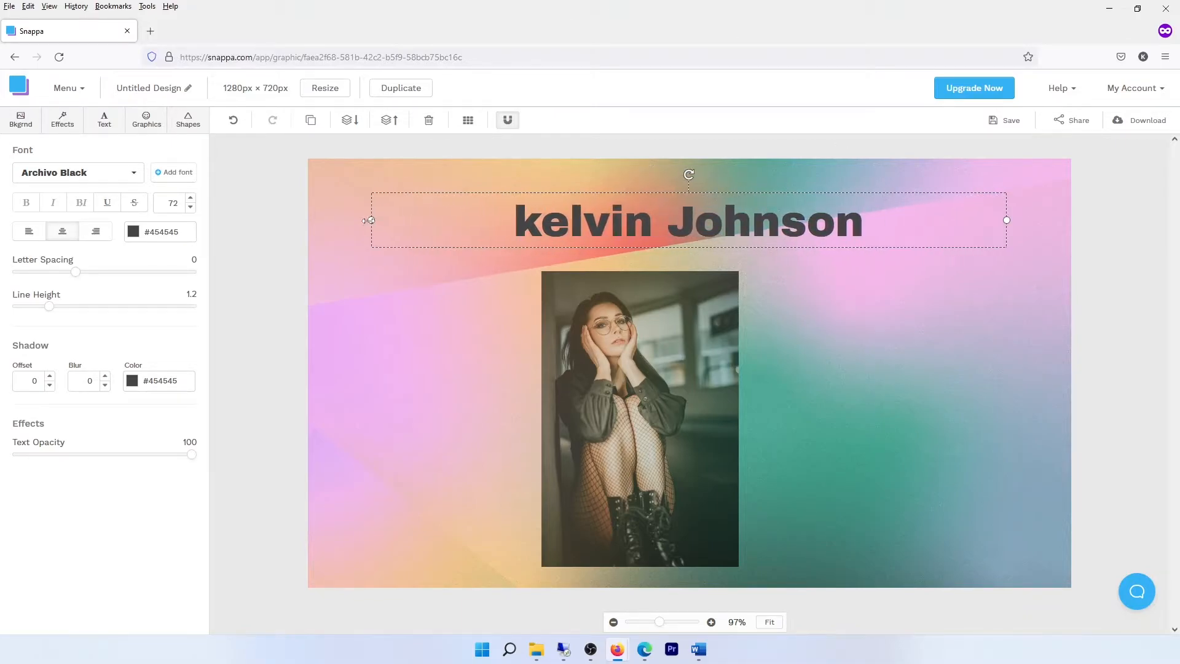
left_click(853, 300)
left_click_drag(744, 229, 741, 221)
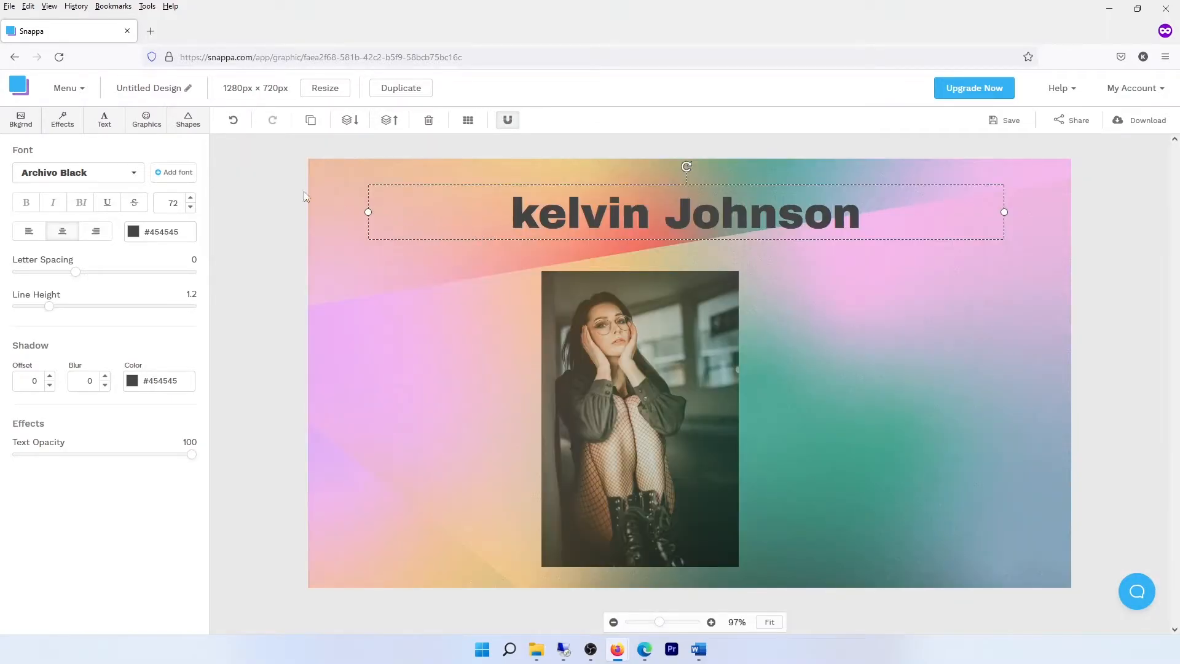
left_click(322, 89)
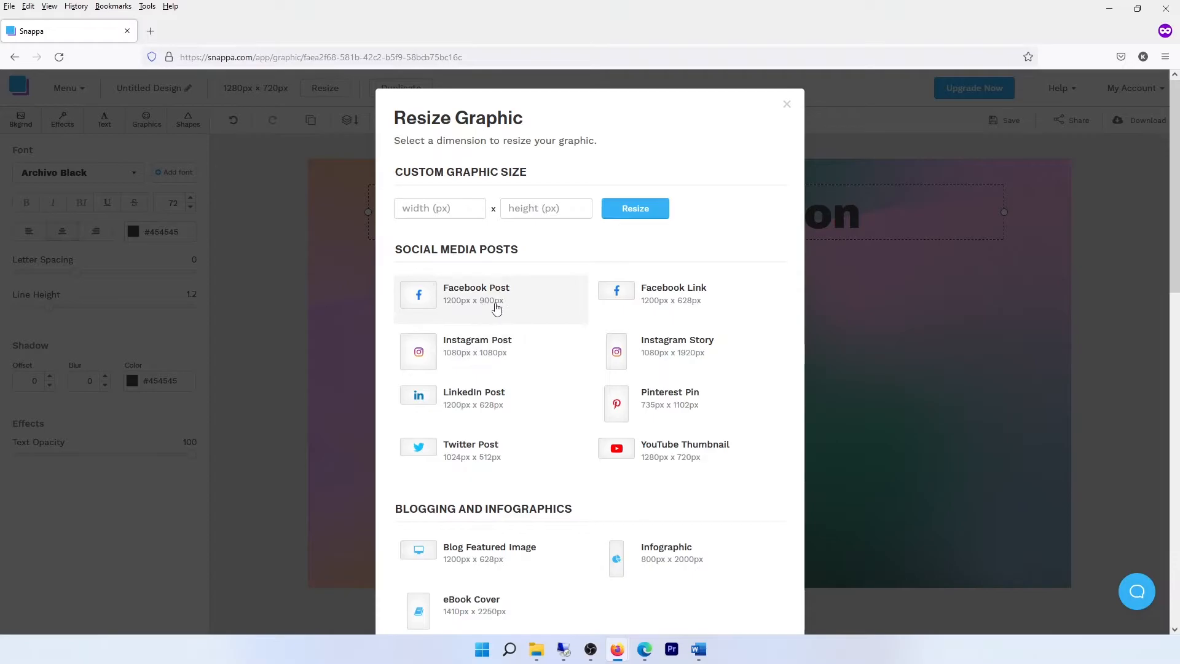
left_click(787, 106)
left_click(756, 252)
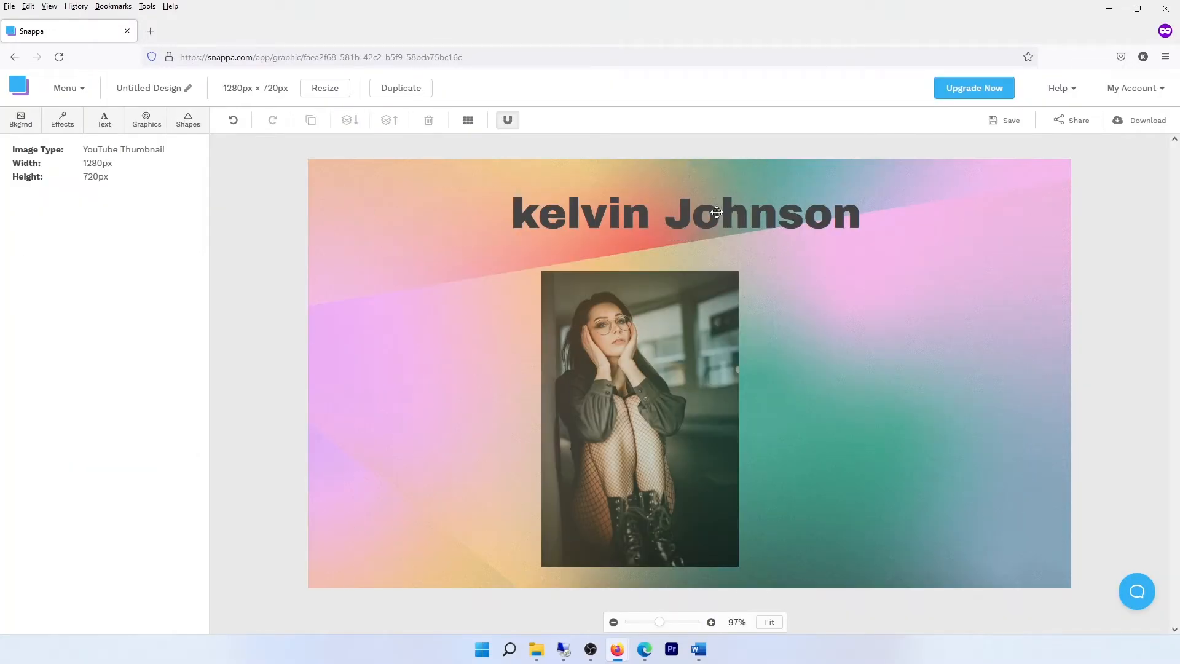
Place the night building photo on the left, shift the portrait right, and align their bottoms
left_click_drag(718, 213, 714, 209)
left_click(345, 323)
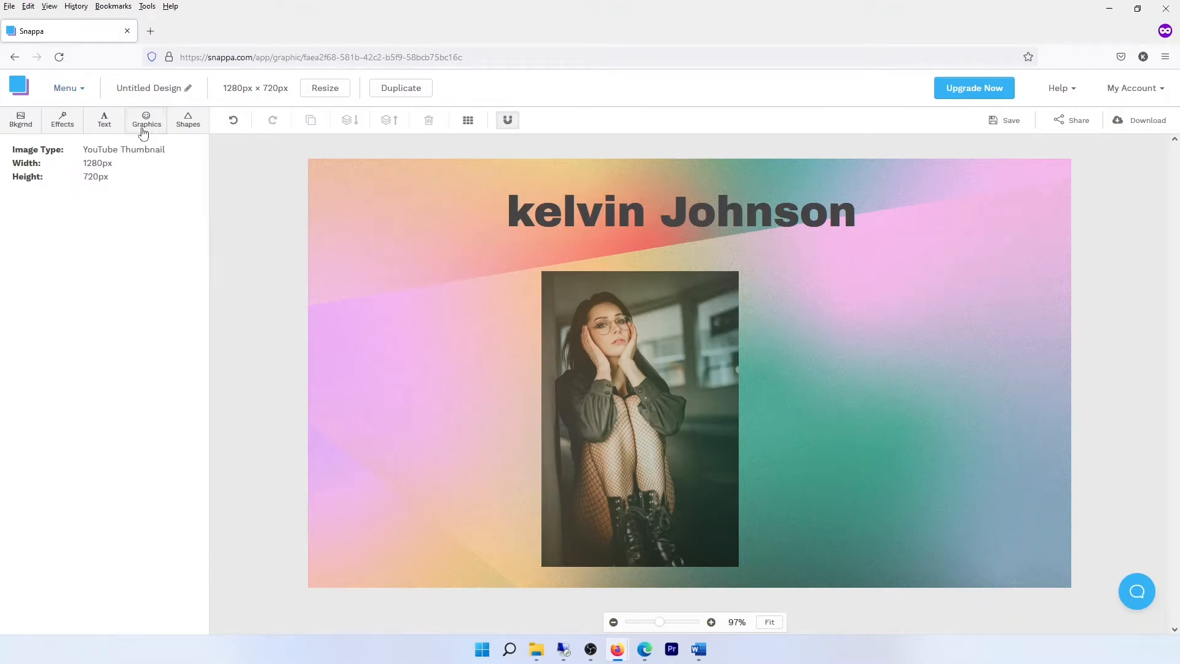
left_click(143, 131)
left_click(58, 252)
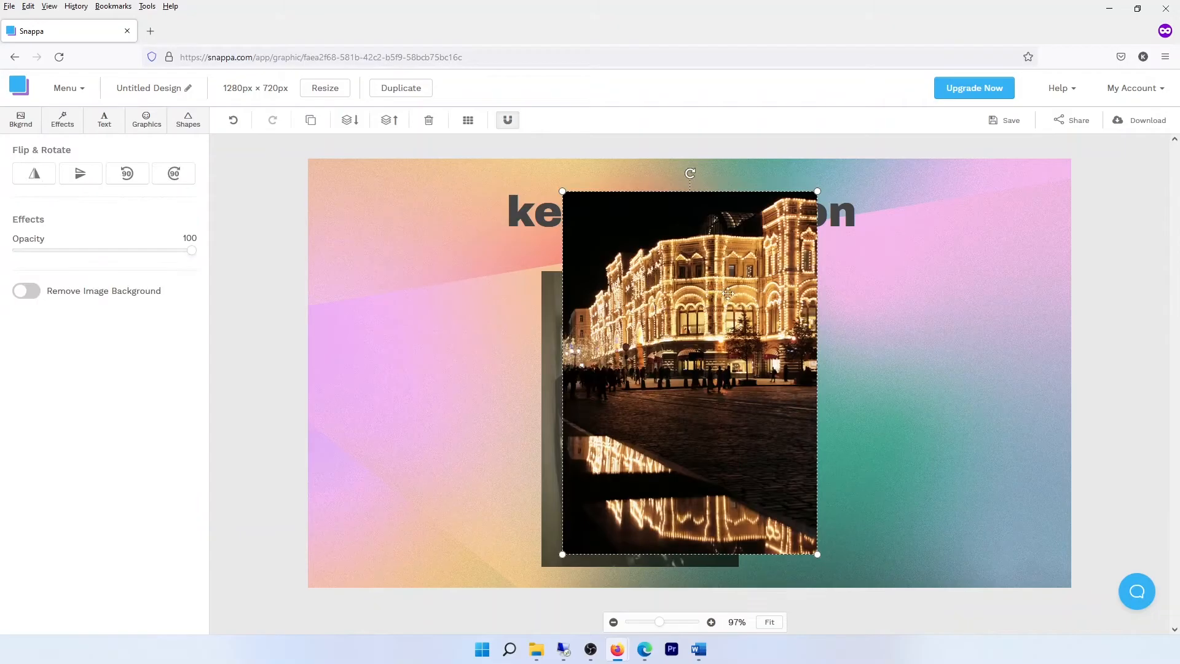
left_click_drag(820, 192, 736, 303)
left_click_drag(680, 367, 891, 388)
left_click_drag(504, 334, 548, 264)
left_click_drag(475, 351, 475, 375)
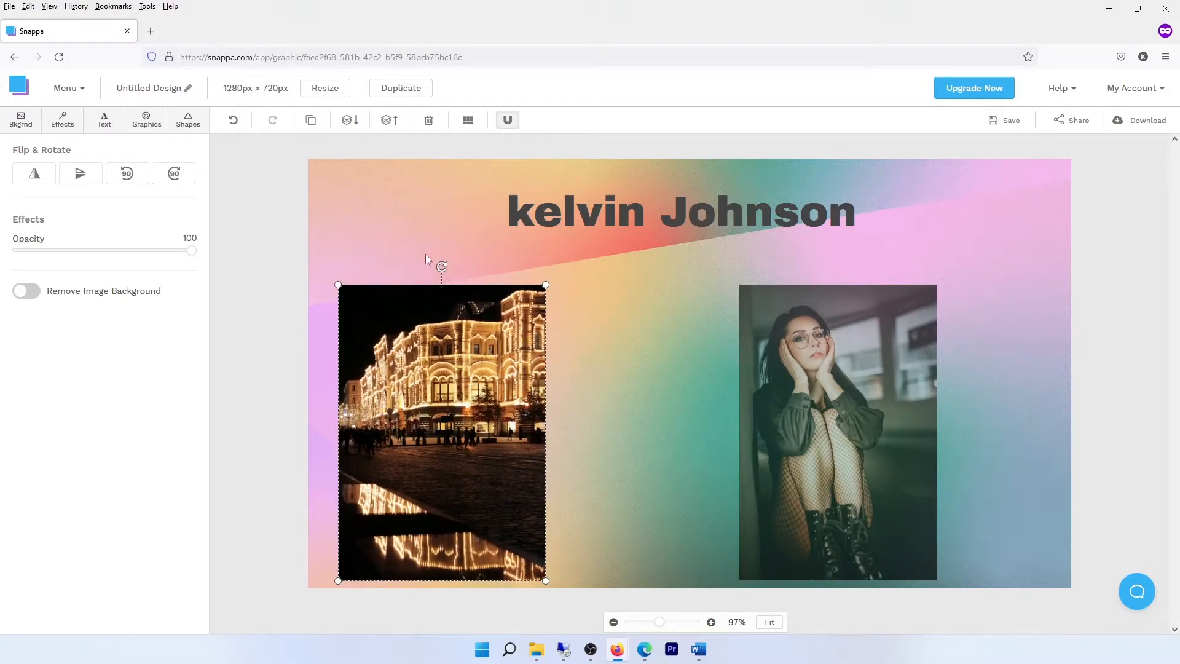
left_click(397, 200)
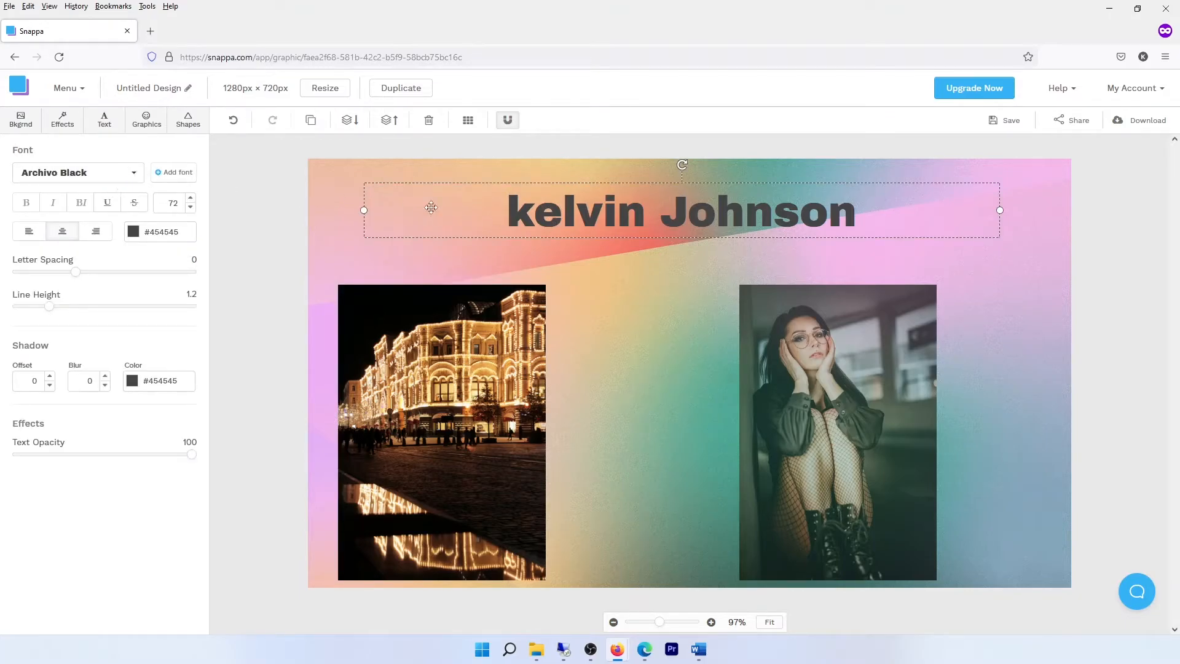
Change the name heading's font from Archivo Black to Lato Heavy
left_click(125, 172)
scroll(127, 238, "down", 10)
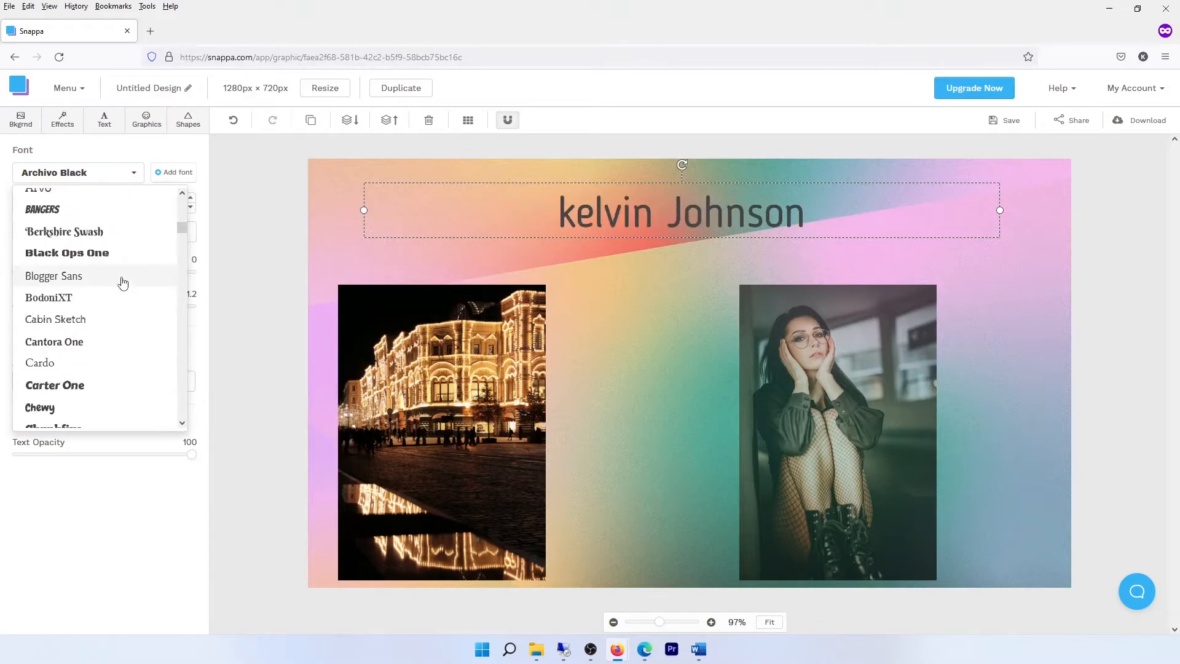
scroll(99, 298, "down", 12)
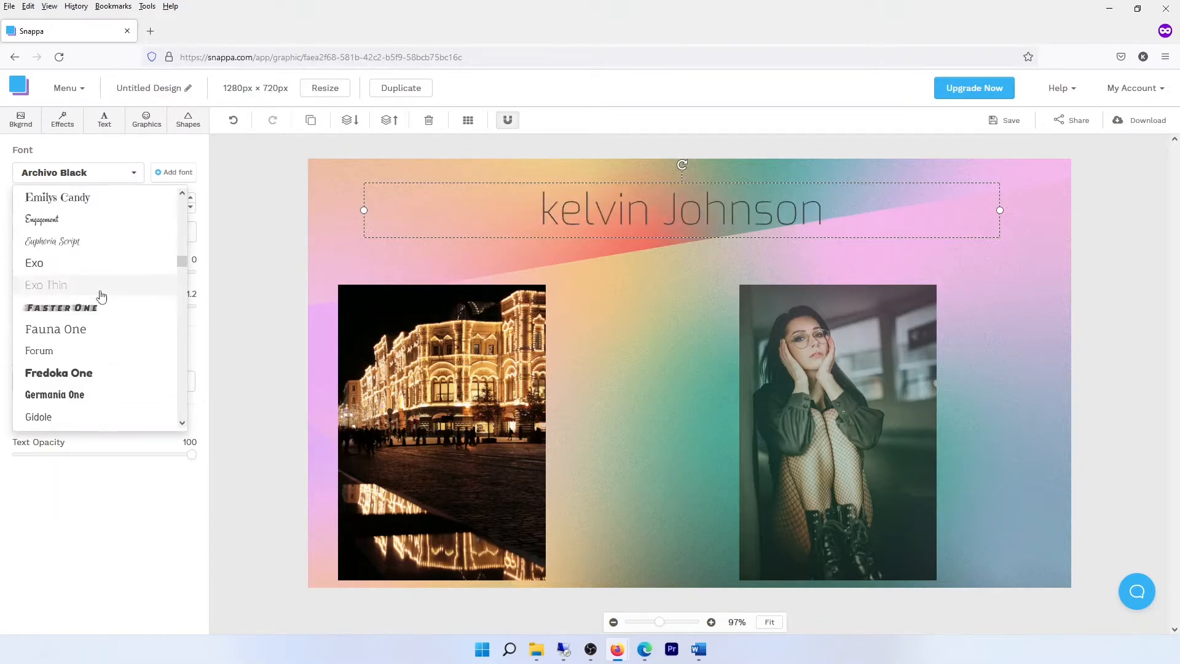
scroll(98, 298, "down", 5)
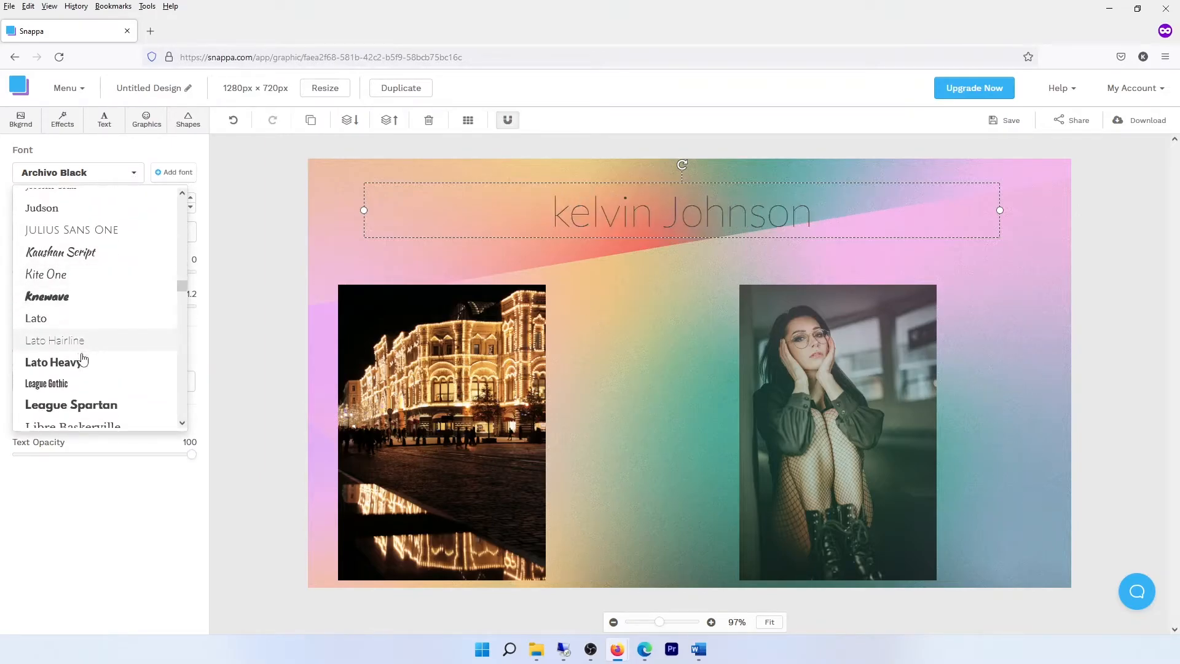
left_click(83, 363)
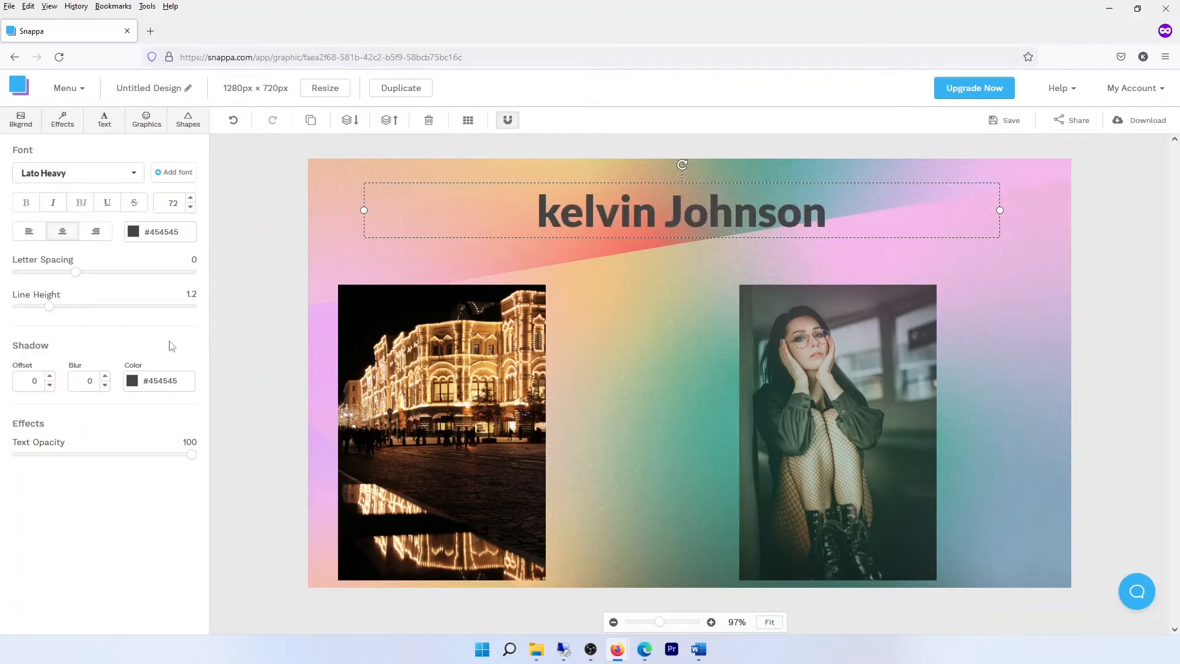
left_click(711, 241)
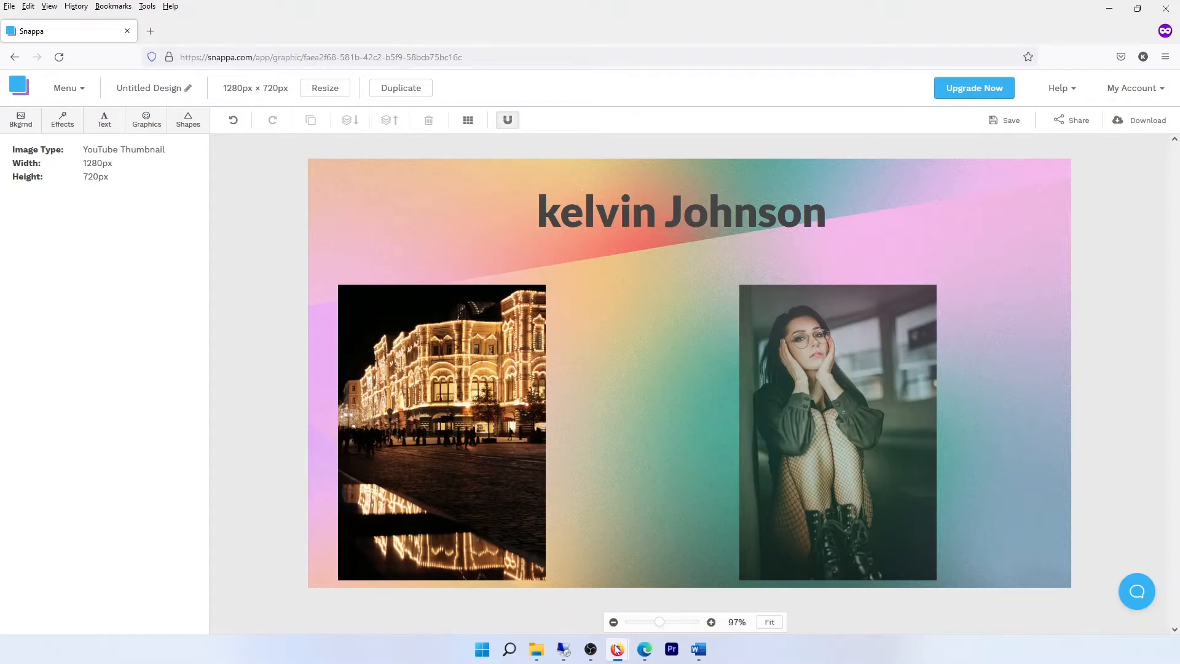
In the other Snappa window, start a blank 1280 × 720 px YouTube Thumbnail design from scratch
mouse_move(617, 649)
left_click(683, 572)
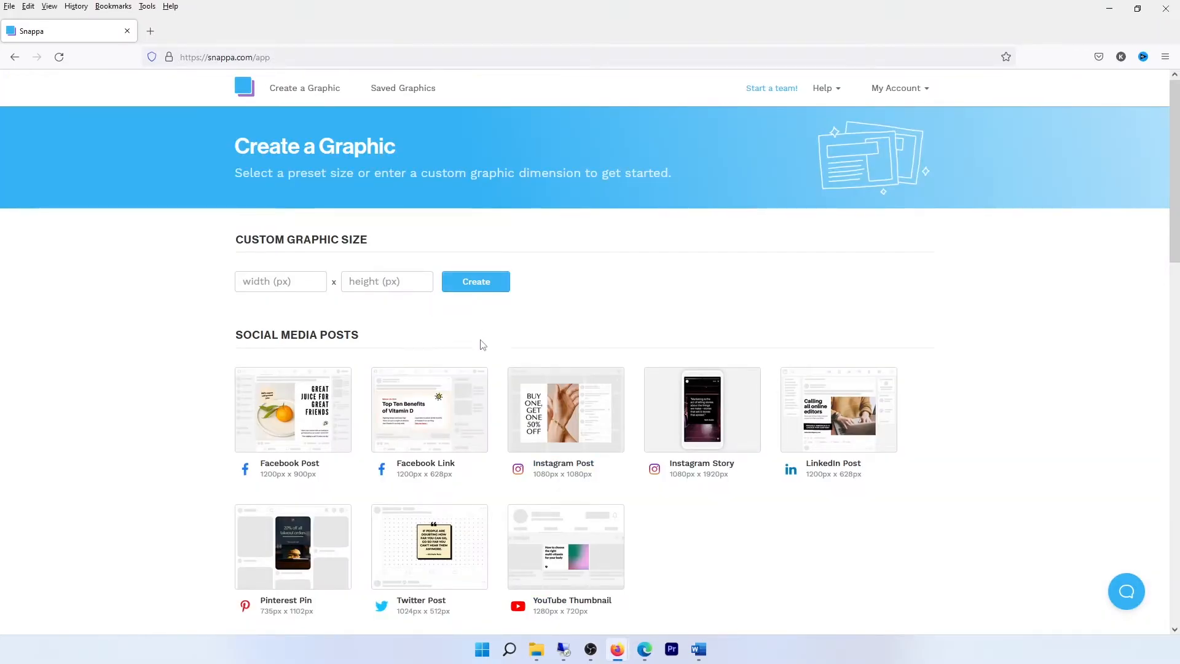
scroll(485, 342, "down", 2)
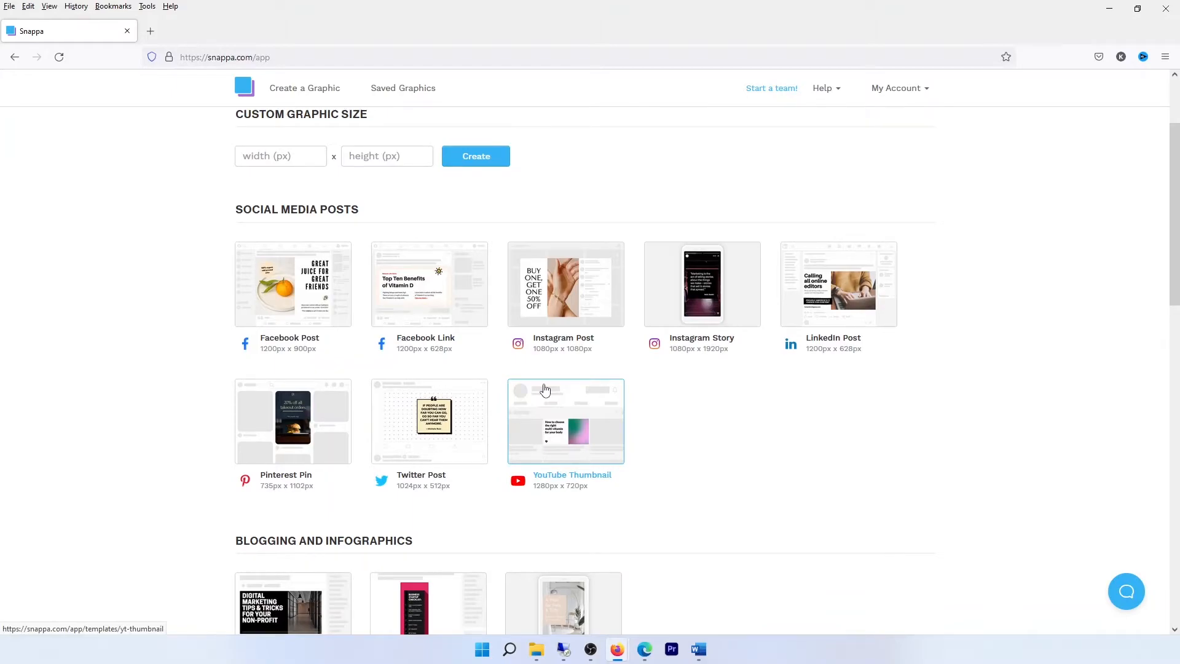
left_click(557, 422)
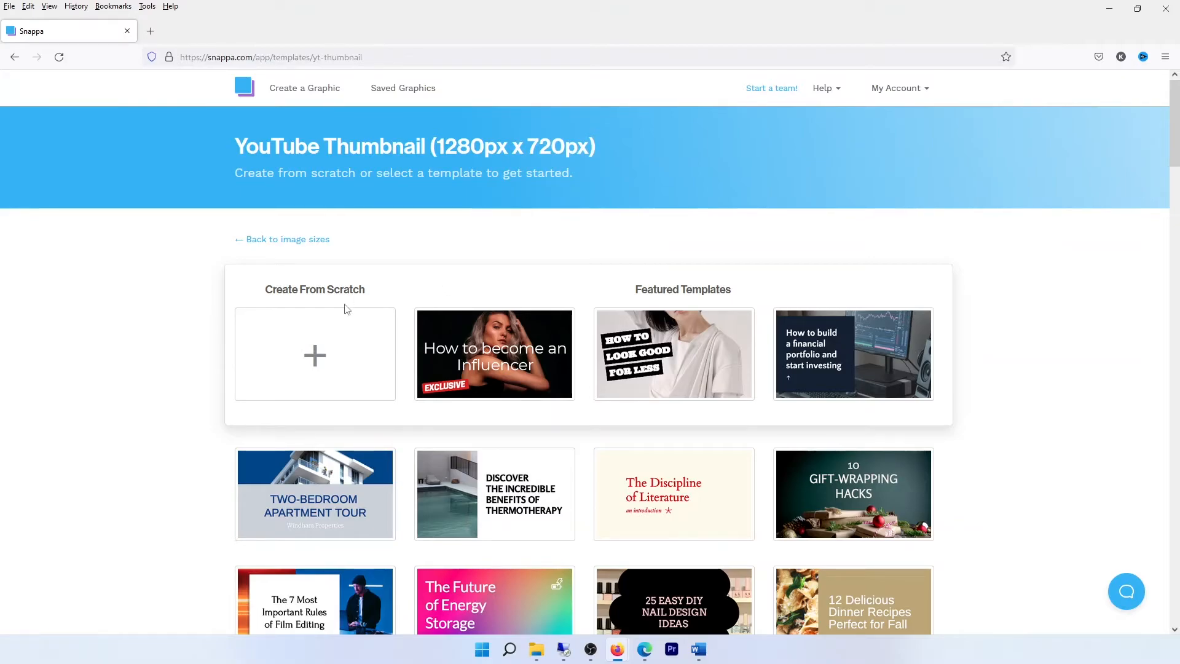
left_click(335, 350)
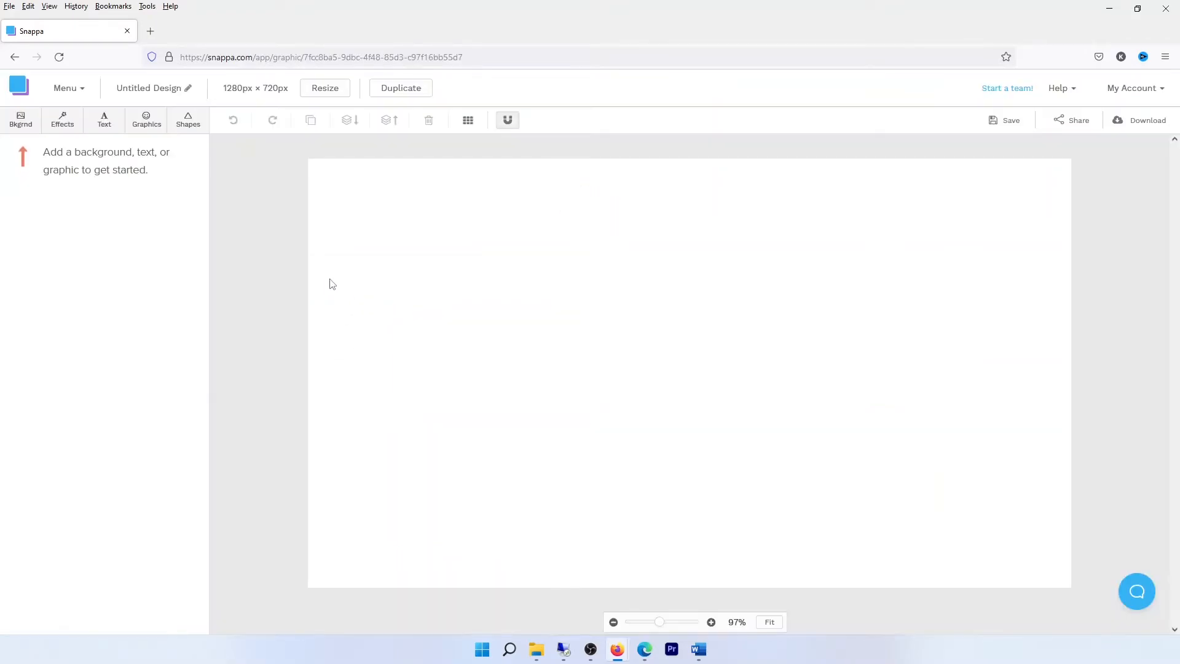
Apply the cream-to-pink gradient pattern as the canvas background
left_click(24, 121)
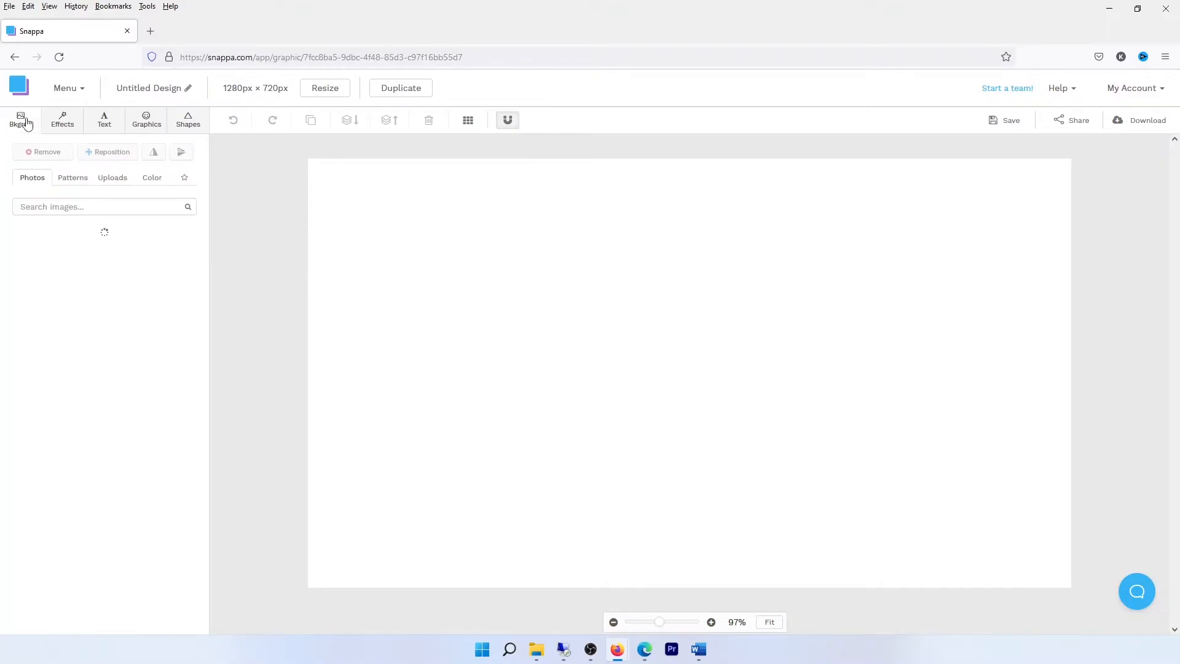
left_click(77, 179)
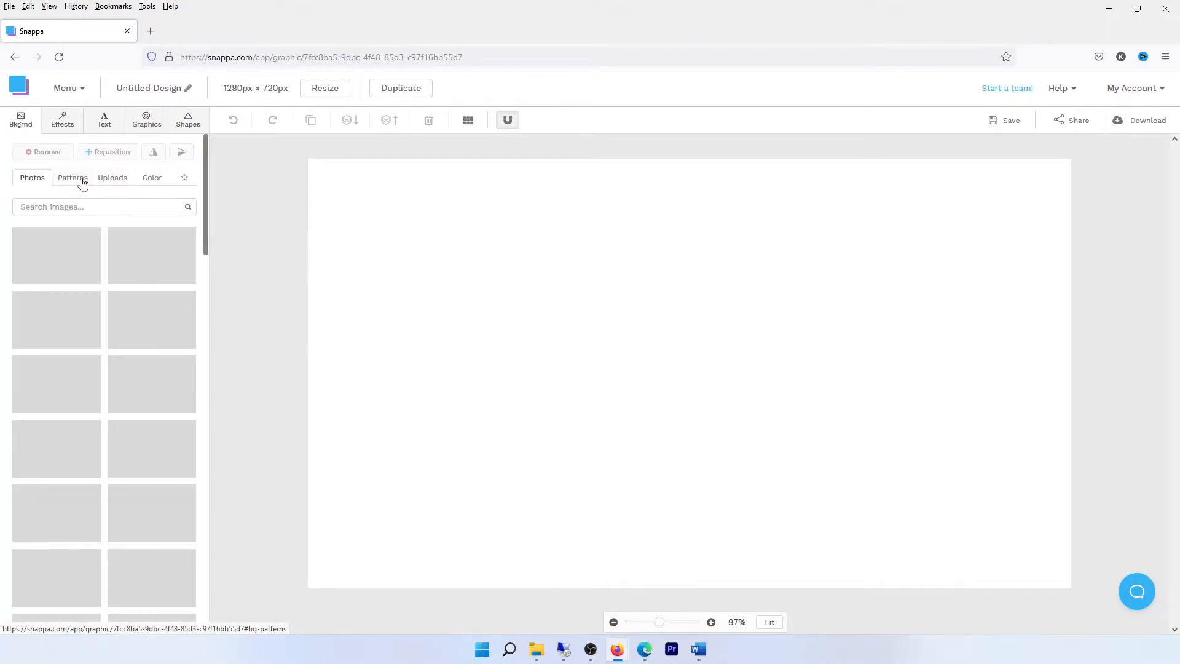
scroll(163, 369, "down", 7)
scroll(163, 369, "down", 4)
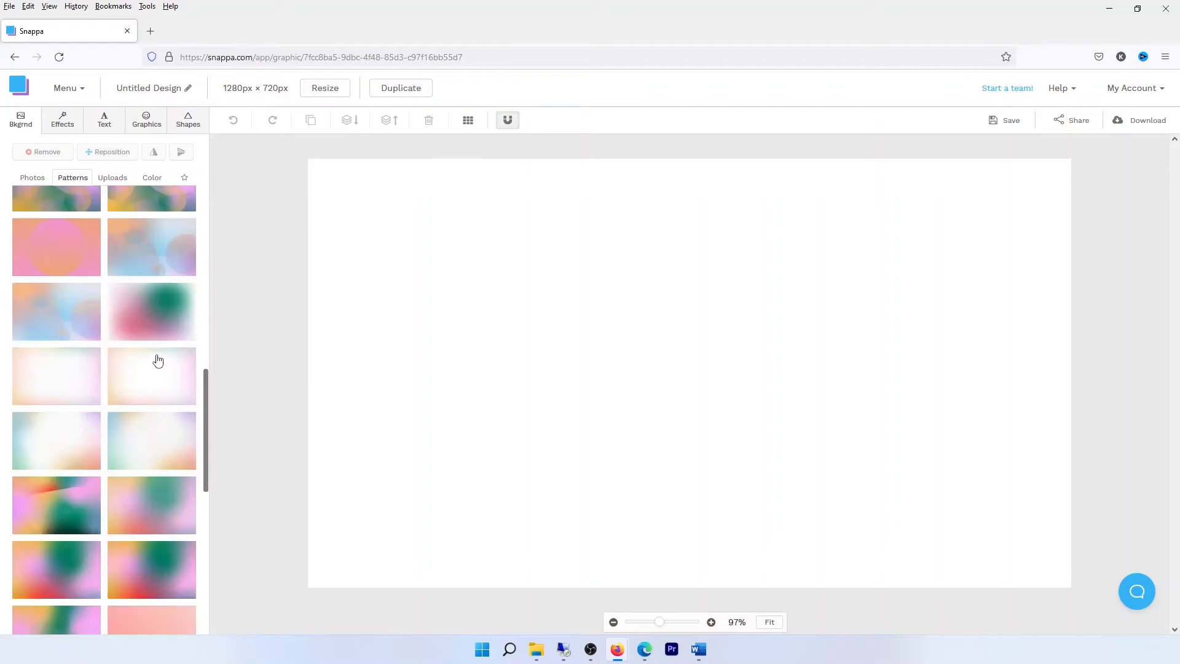
scroll(123, 412, "down", 5)
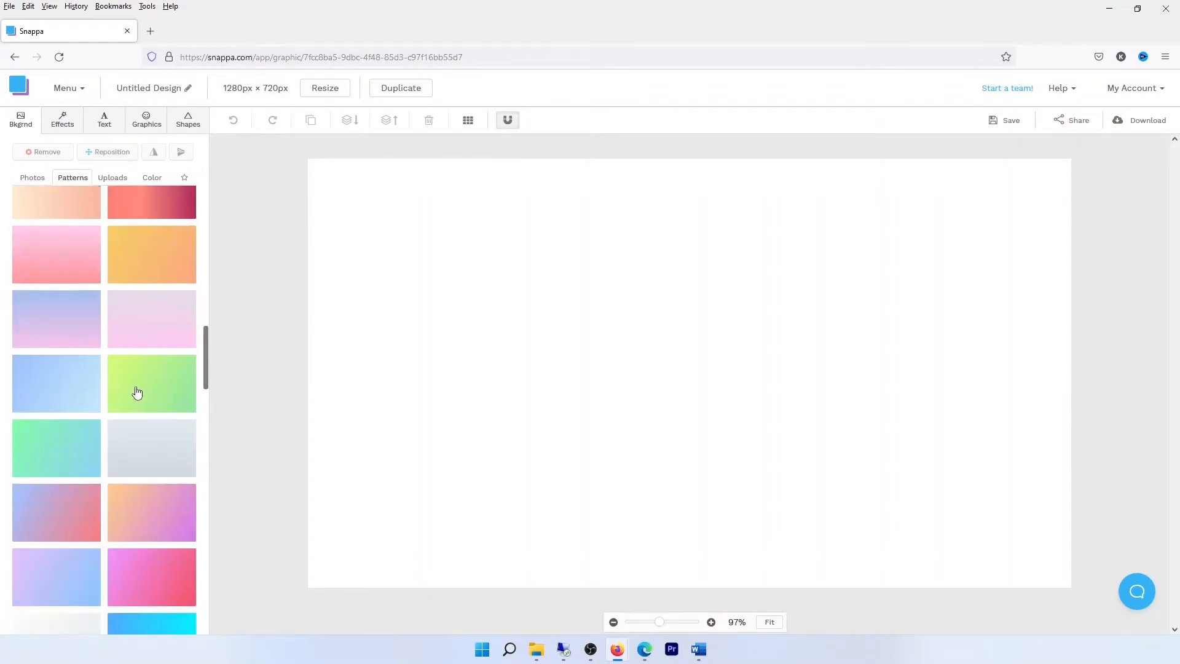
scroll(139, 372, "down", 3)
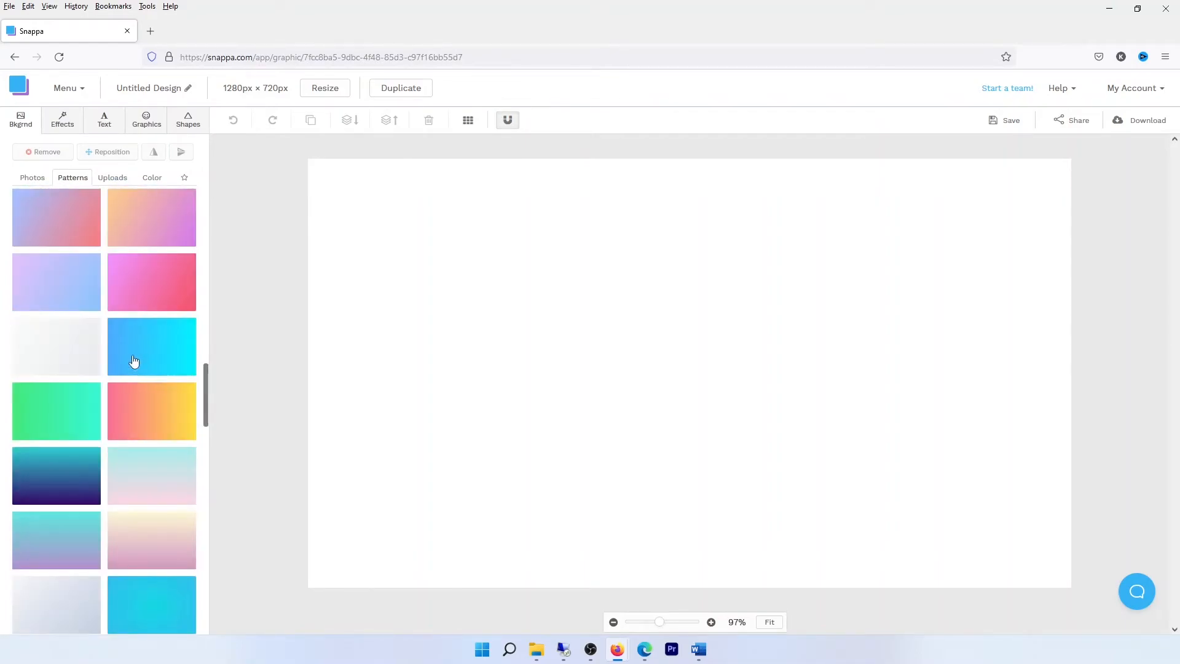
left_click(146, 532)
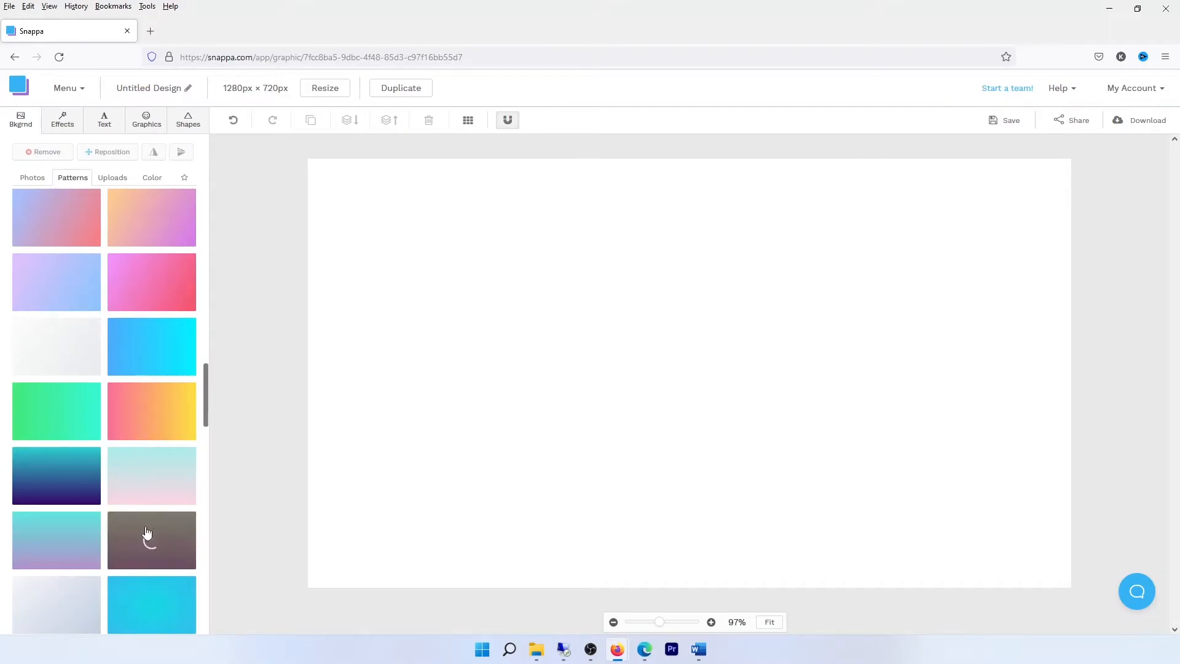
Browse the Graphics stock photo library, briefly checking uploaded images
left_click(147, 123)
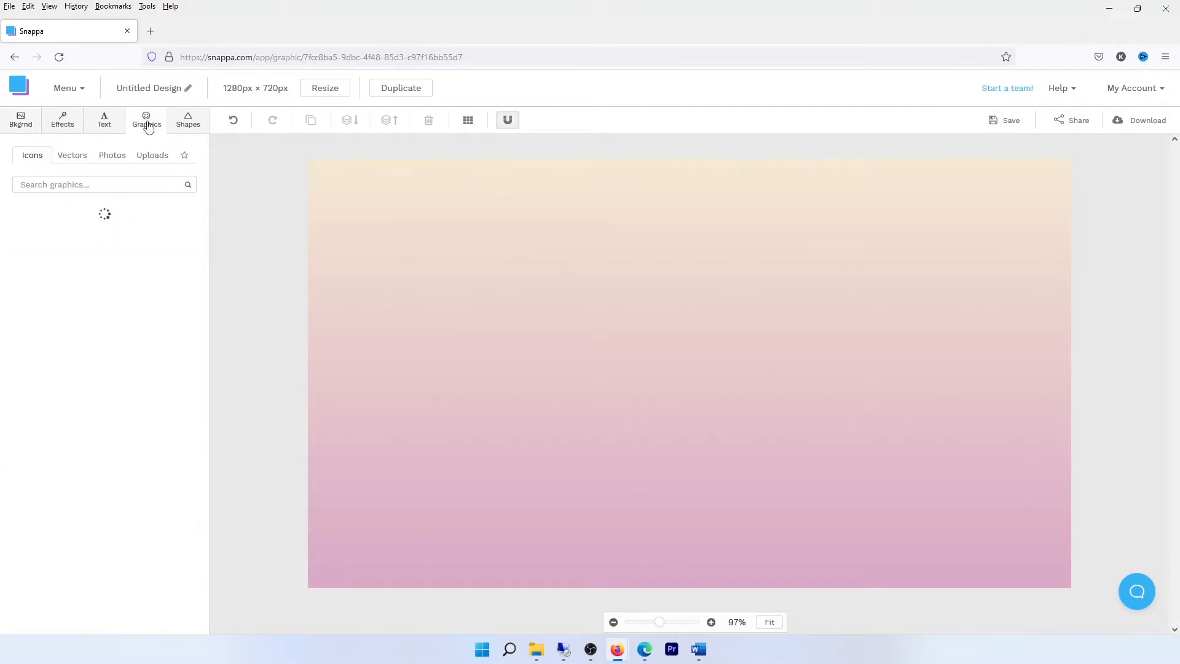
left_click(112, 157)
left_click(148, 160)
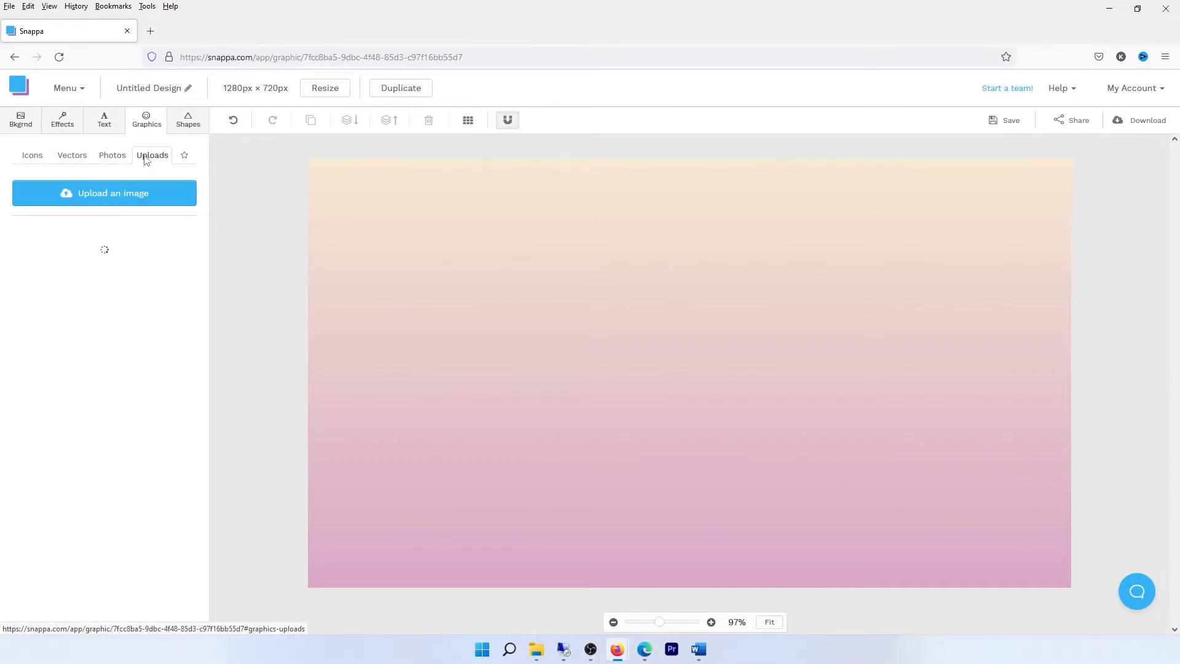
left_click(105, 155)
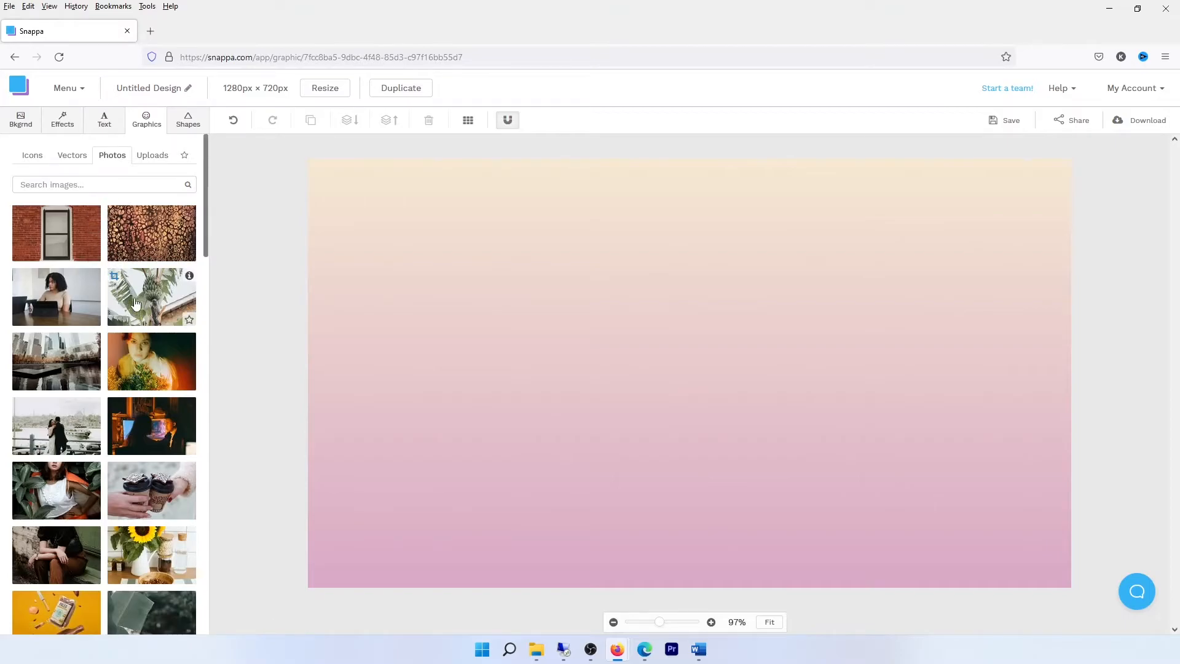
Add the woman-at-laptop photo, remove its background, and enlarge it near the canvas centre
left_click(53, 306)
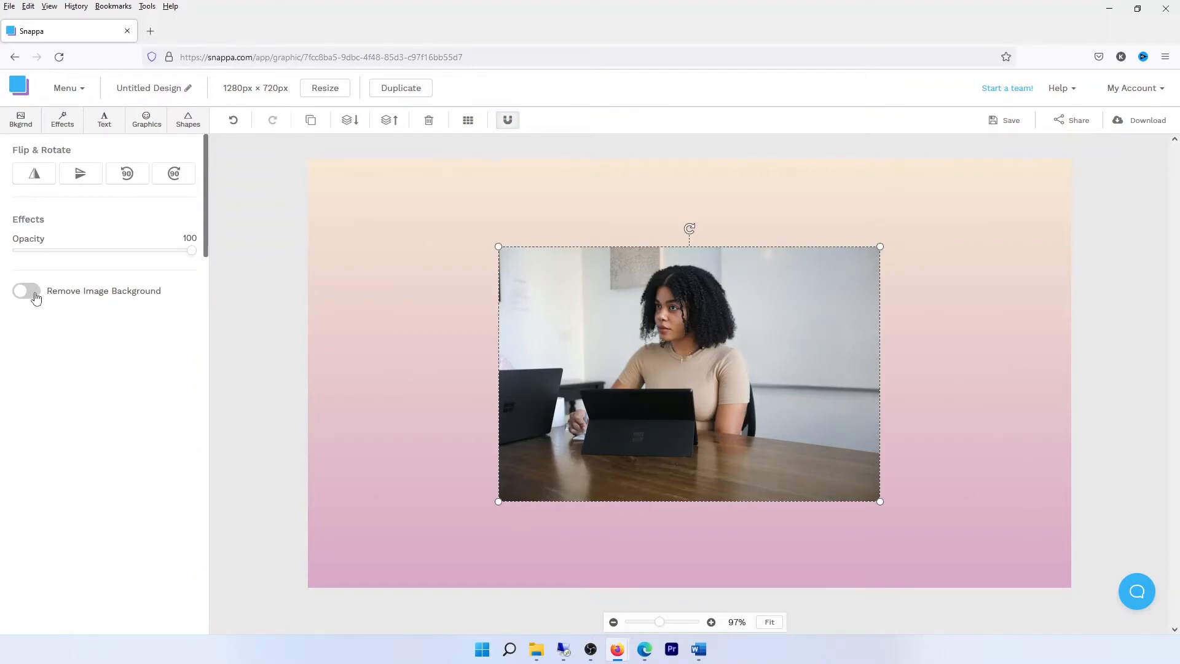
left_click(35, 297)
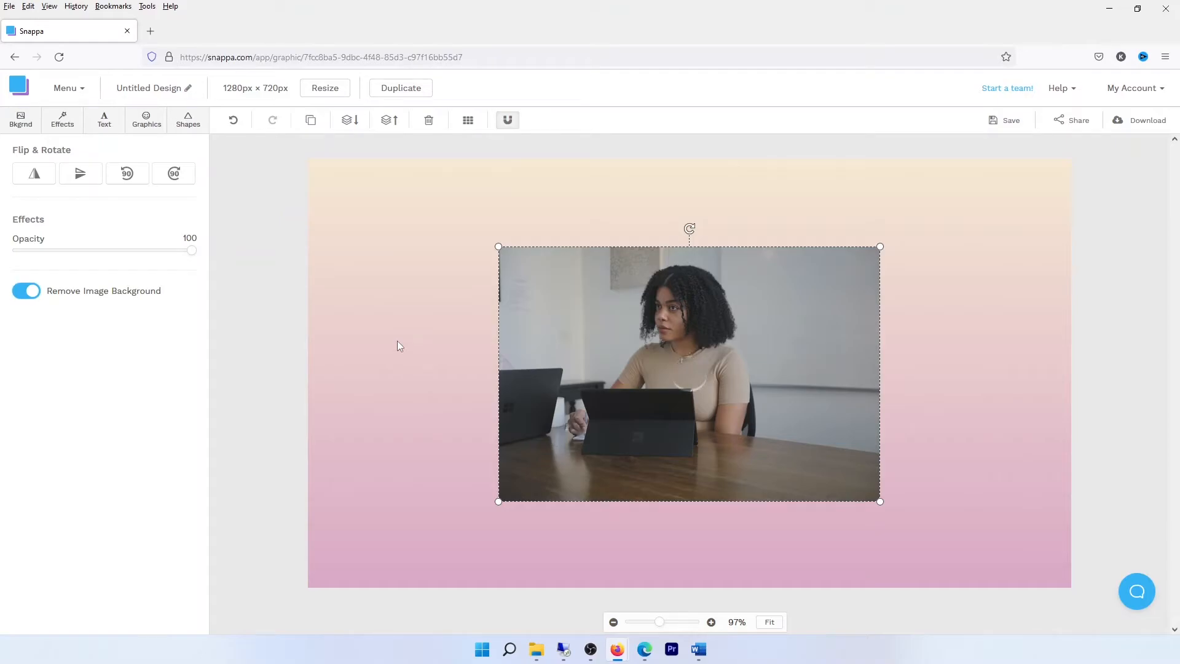
left_click(925, 319)
left_click_drag(748, 336, 725, 348)
left_click_drag(857, 257, 972, 179)
left_click_drag(748, 327, 731, 380)
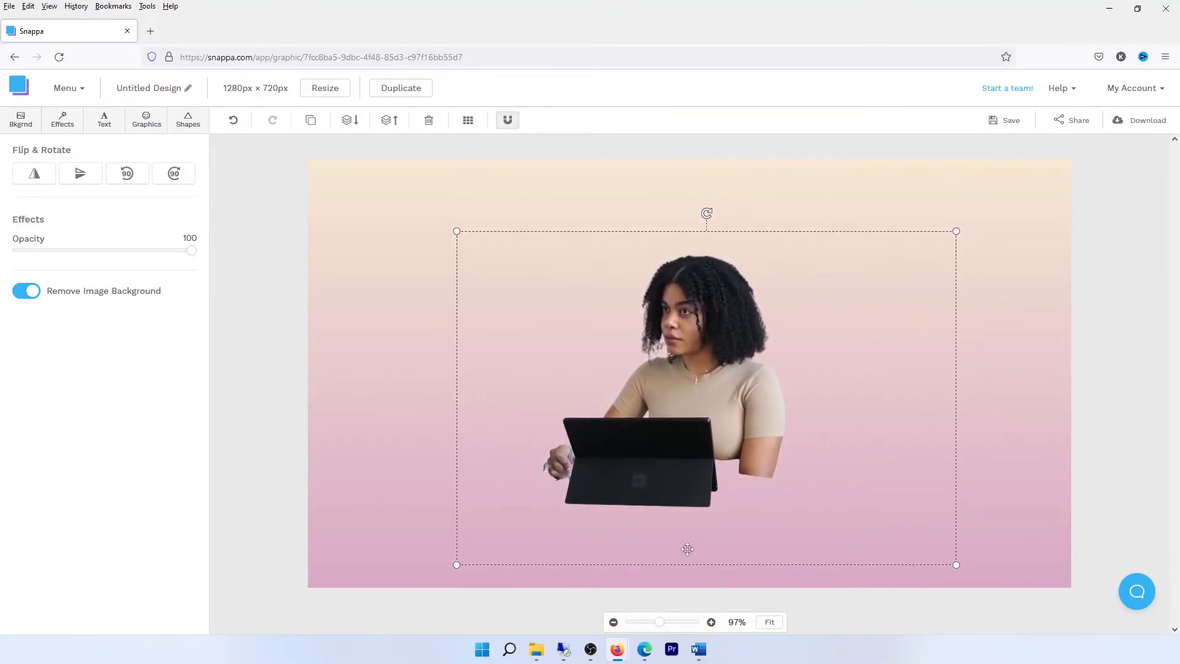
left_click(1006, 281)
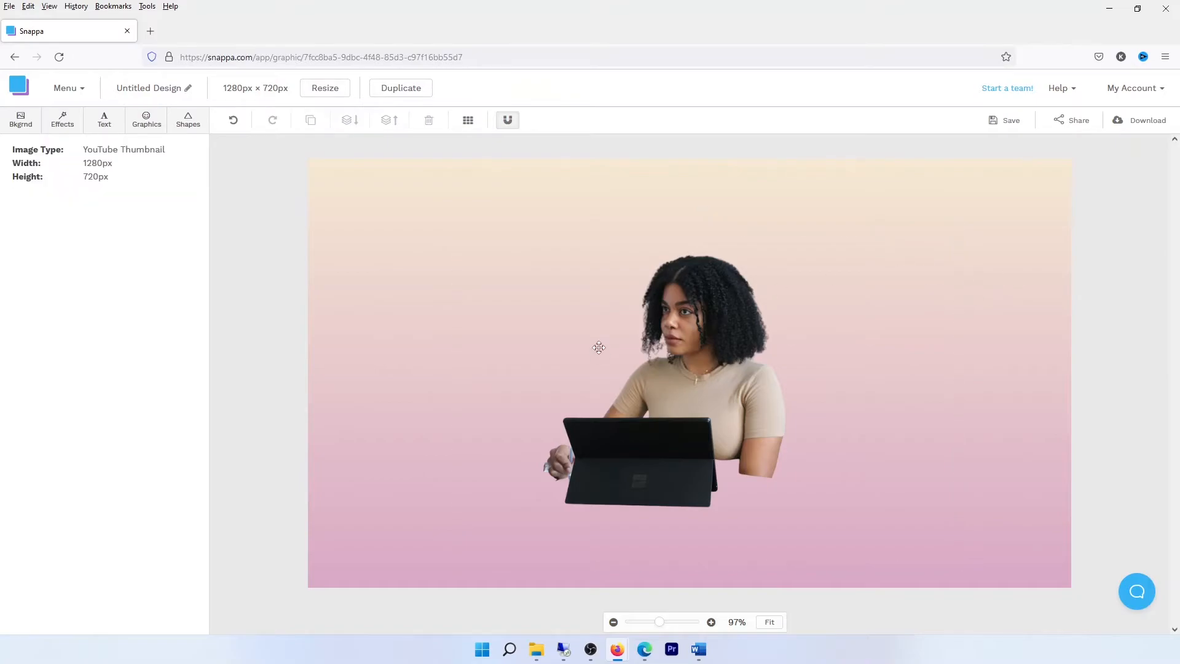
Add the wedding couple photo with background removed, placing it right of the slightly shifted woman
left_click(146, 120)
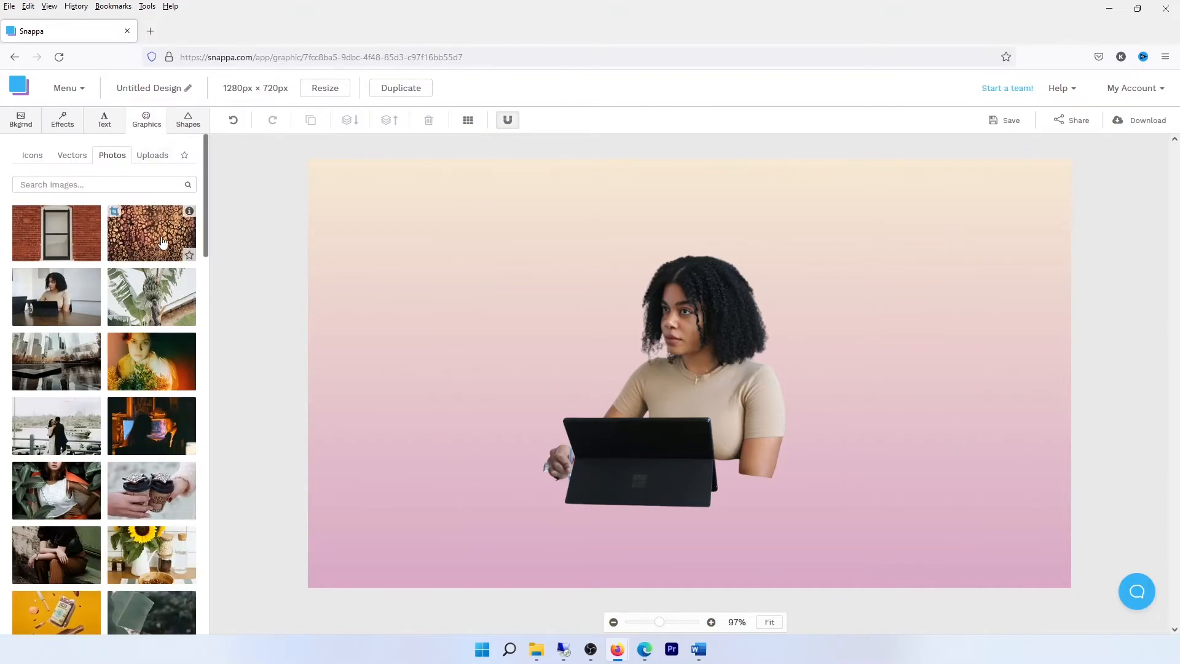
left_click(57, 428)
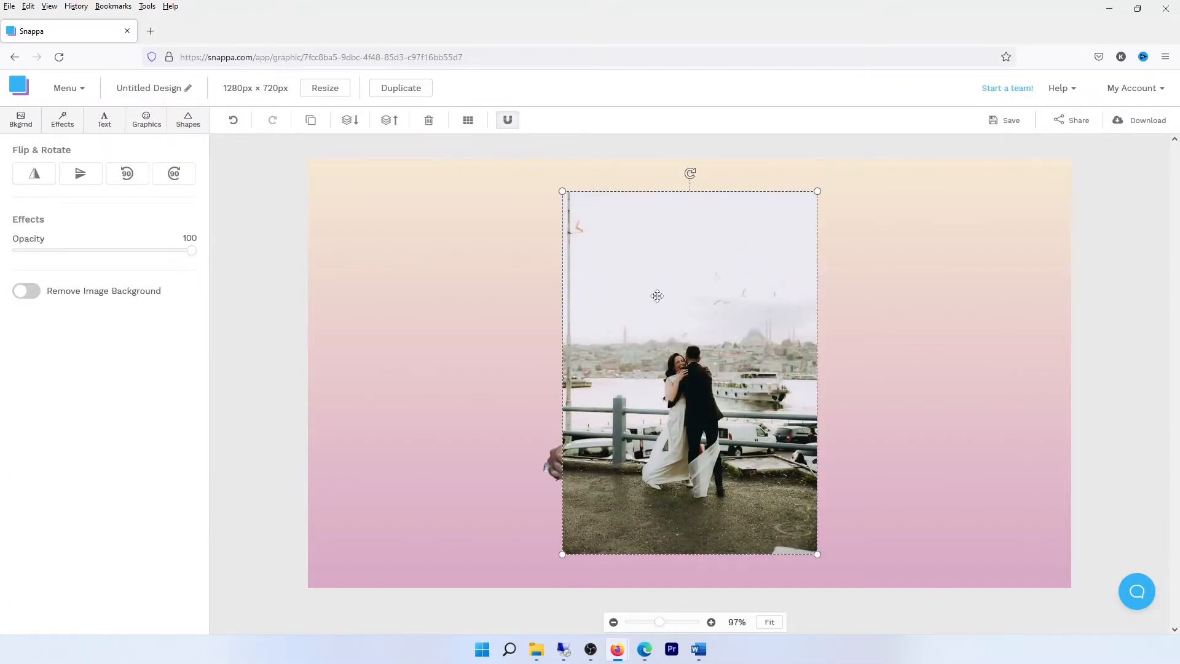
left_click(35, 298)
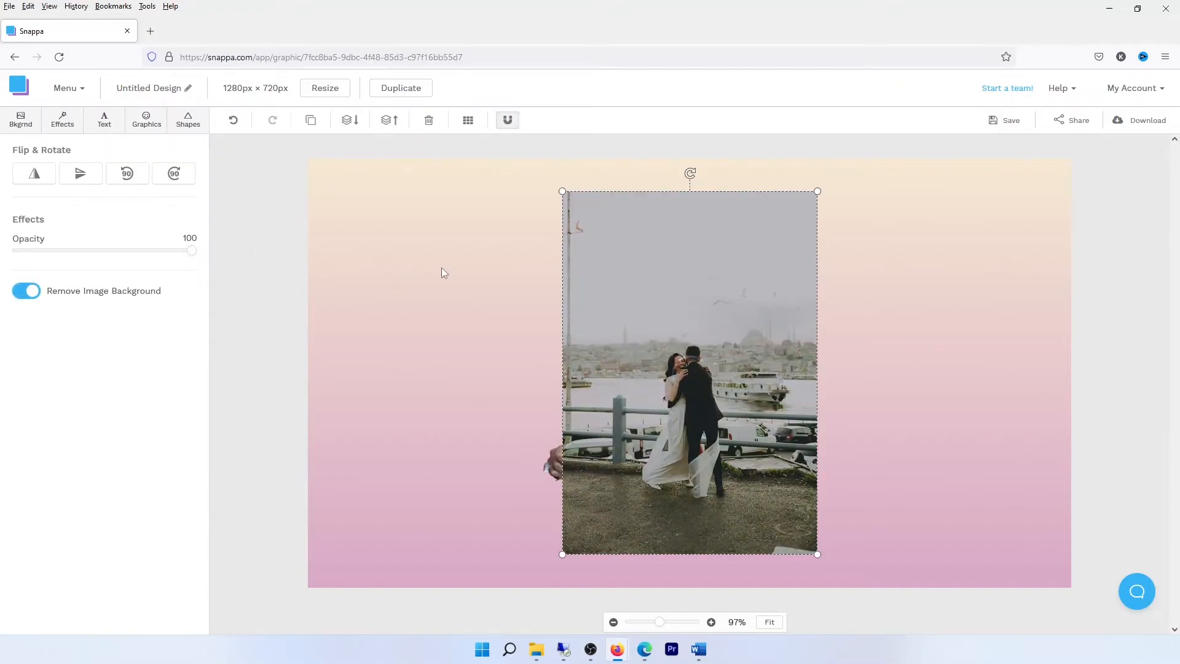
left_click_drag(693, 395, 838, 319)
left_click_drag(679, 367, 639, 367)
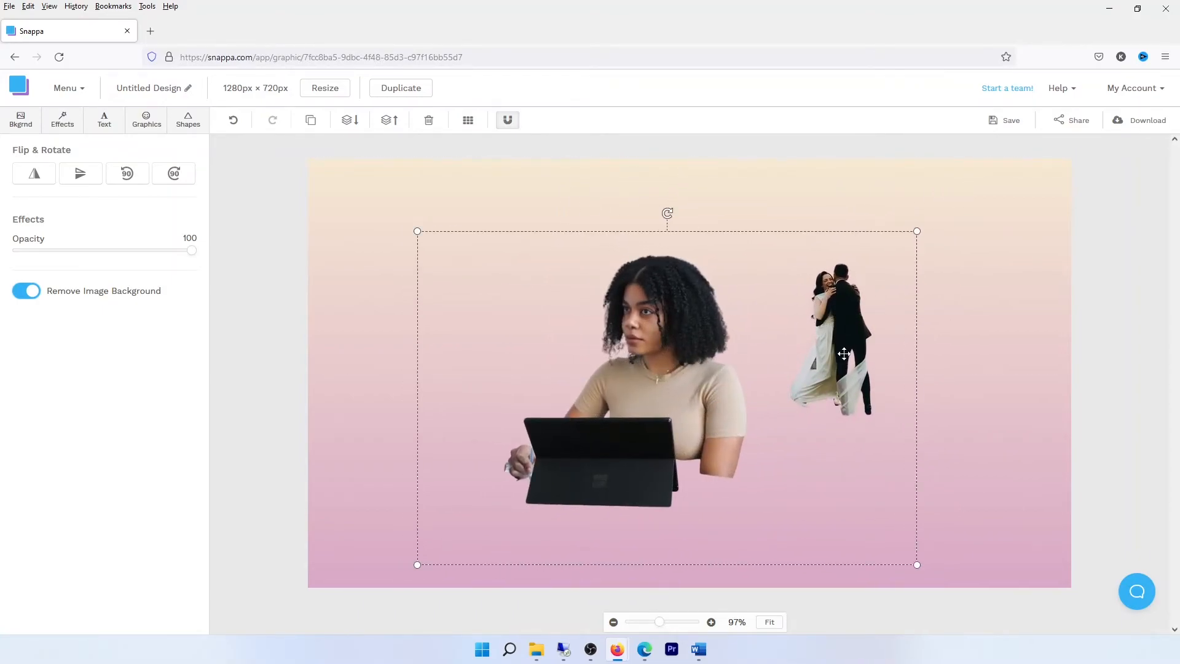
left_click(1073, 351)
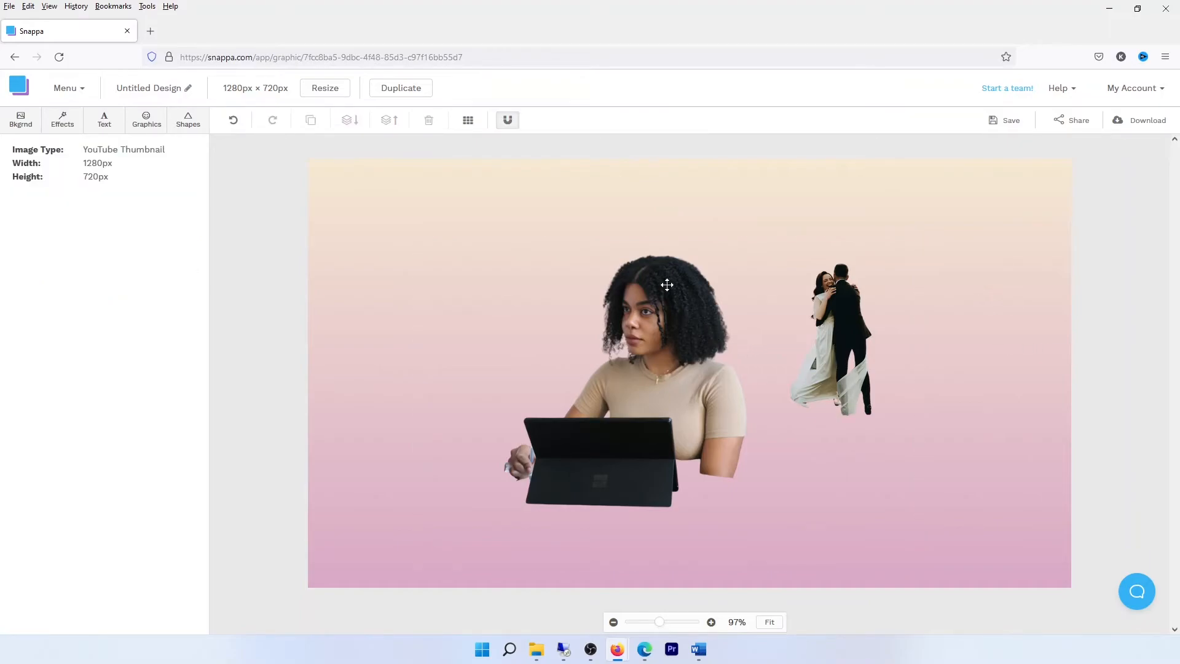
left_click_drag(819, 351, 822, 393)
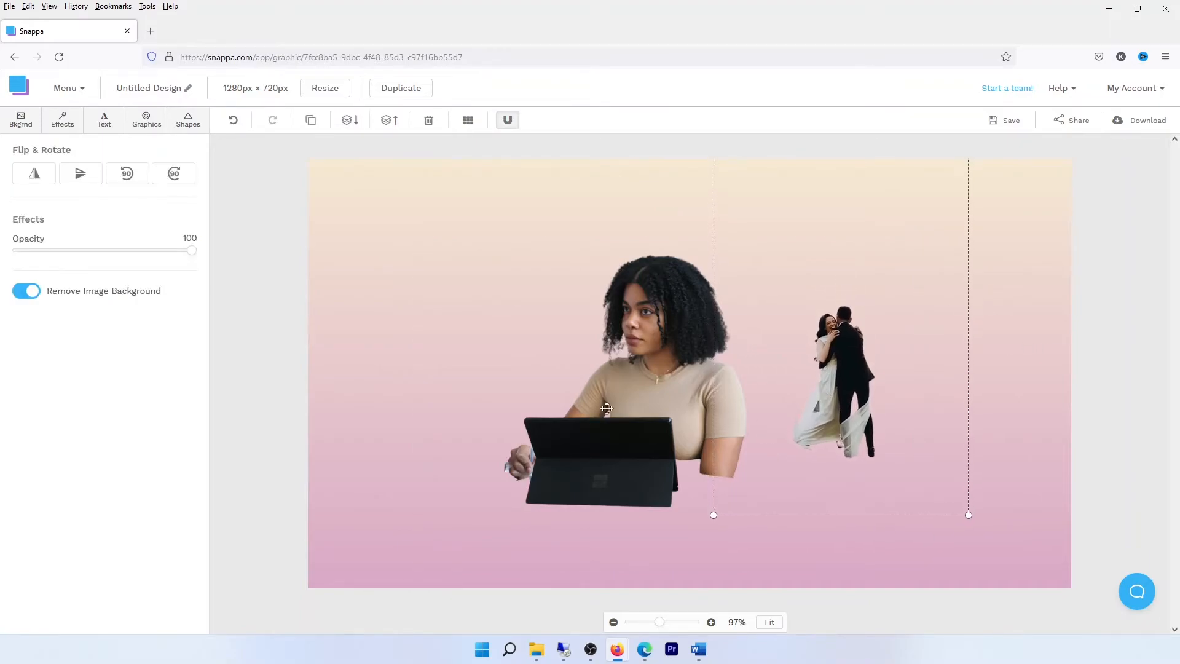
left_click(110, 130)
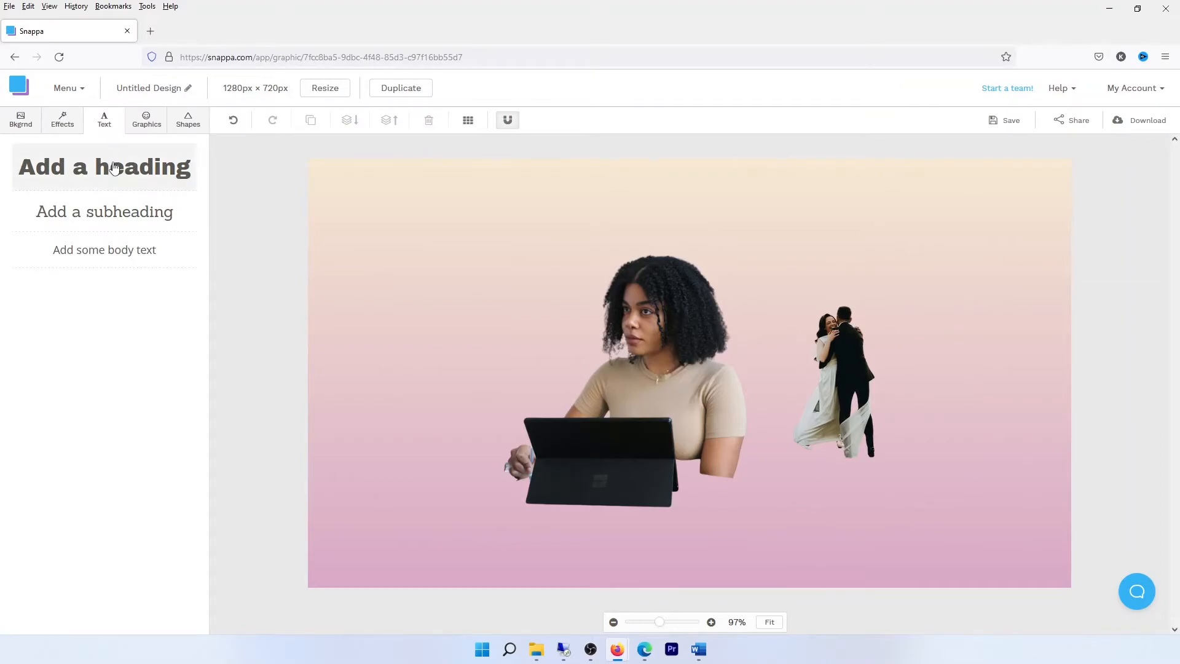
left_click(118, 250)
left_click_drag(707, 377, 657, 558)
double_click(655, 559)
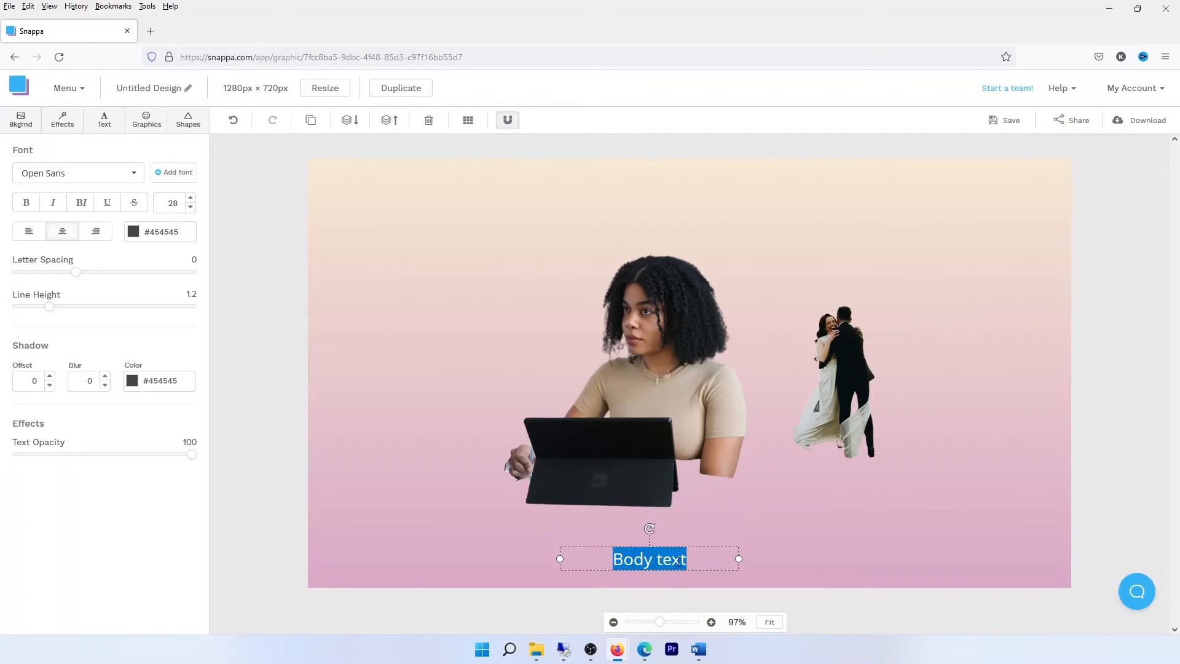
type("www")
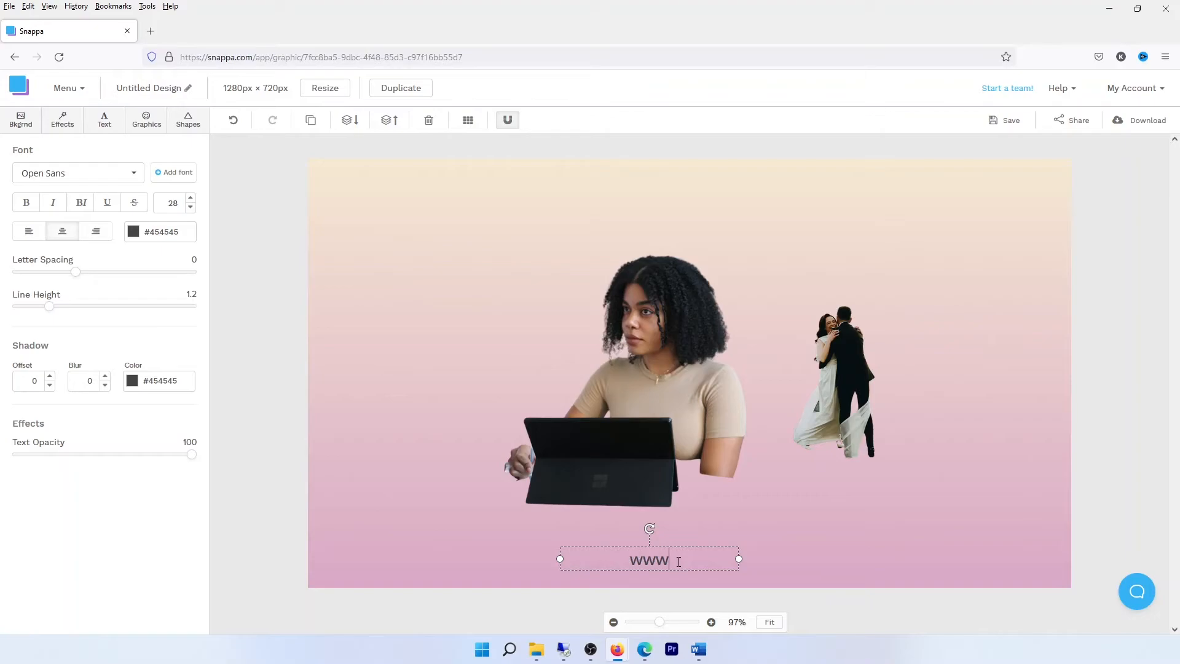
type(".kellyglobal.com")
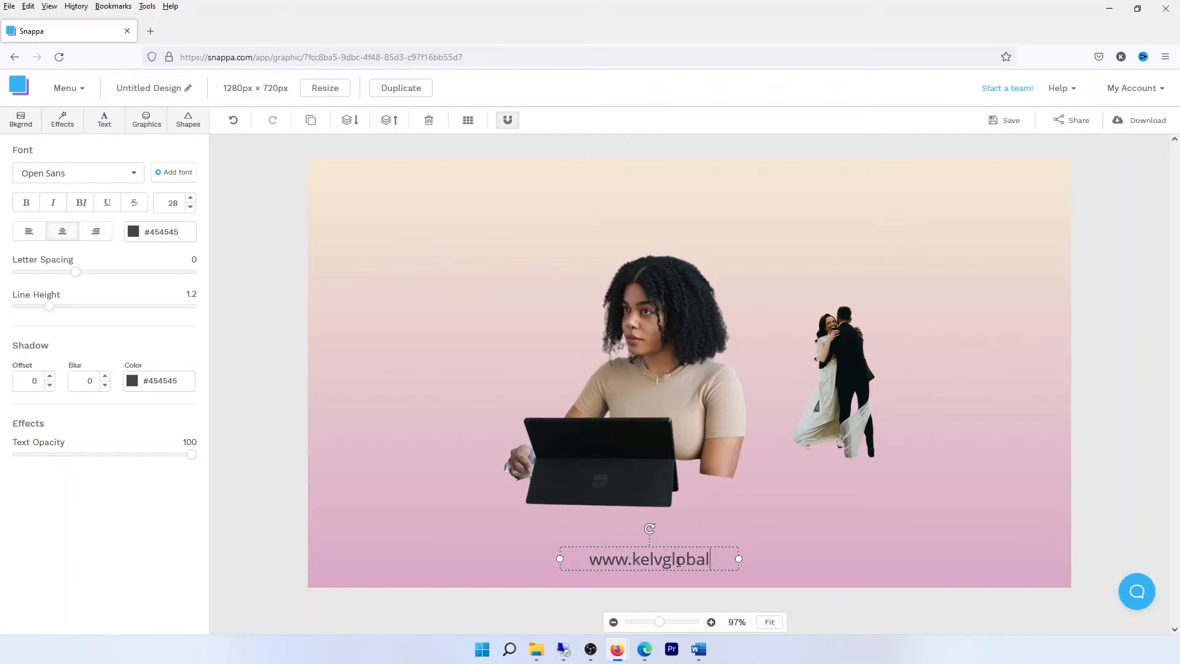
left_click(853, 485)
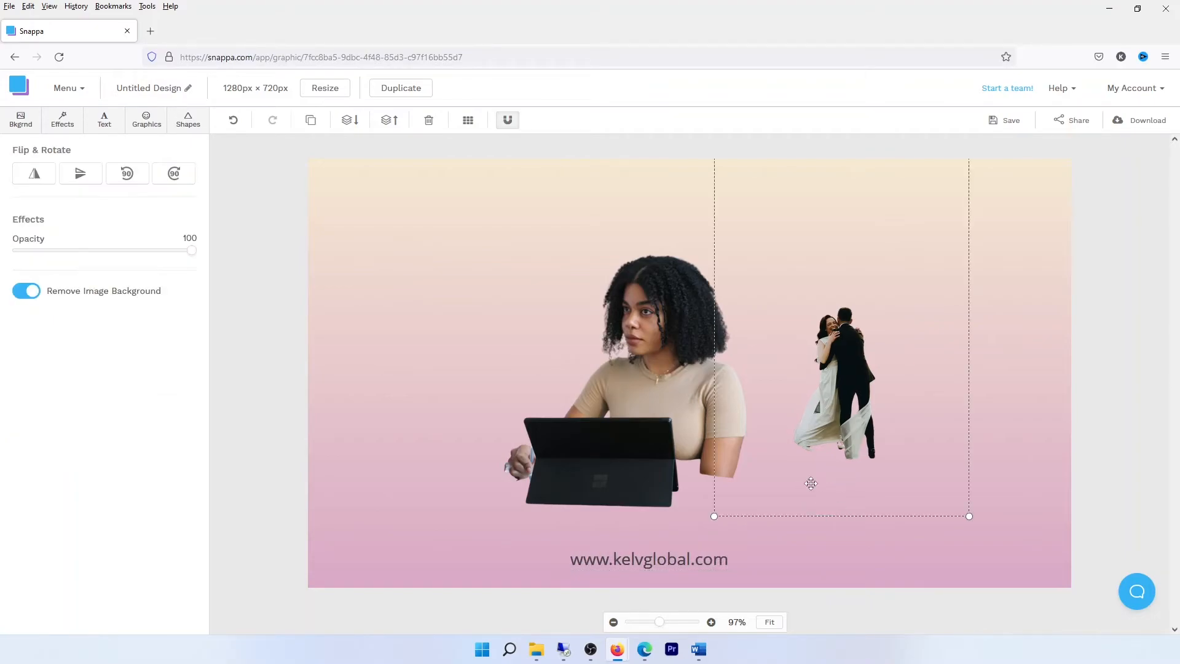
Add a heading 'Kelvglobal ICT' at the top and widen its text box across the canvas
left_click(102, 123)
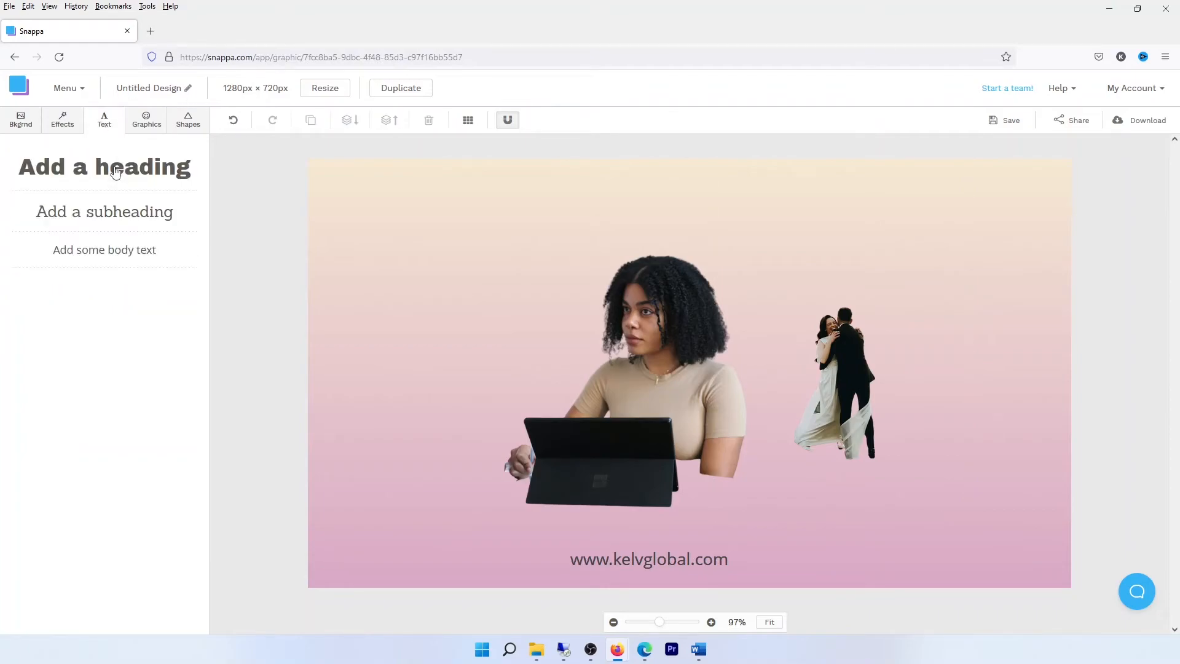
left_click(108, 165)
left_click_drag(761, 393, 745, 208)
double_click(746, 207)
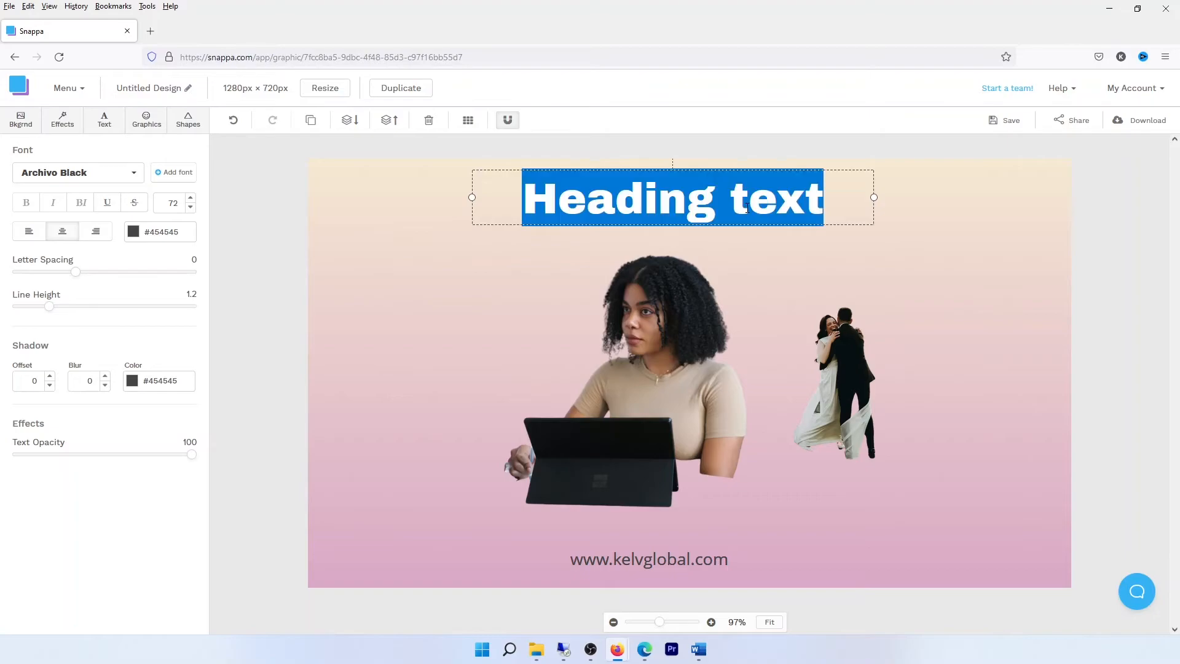
type("Kelvgl")
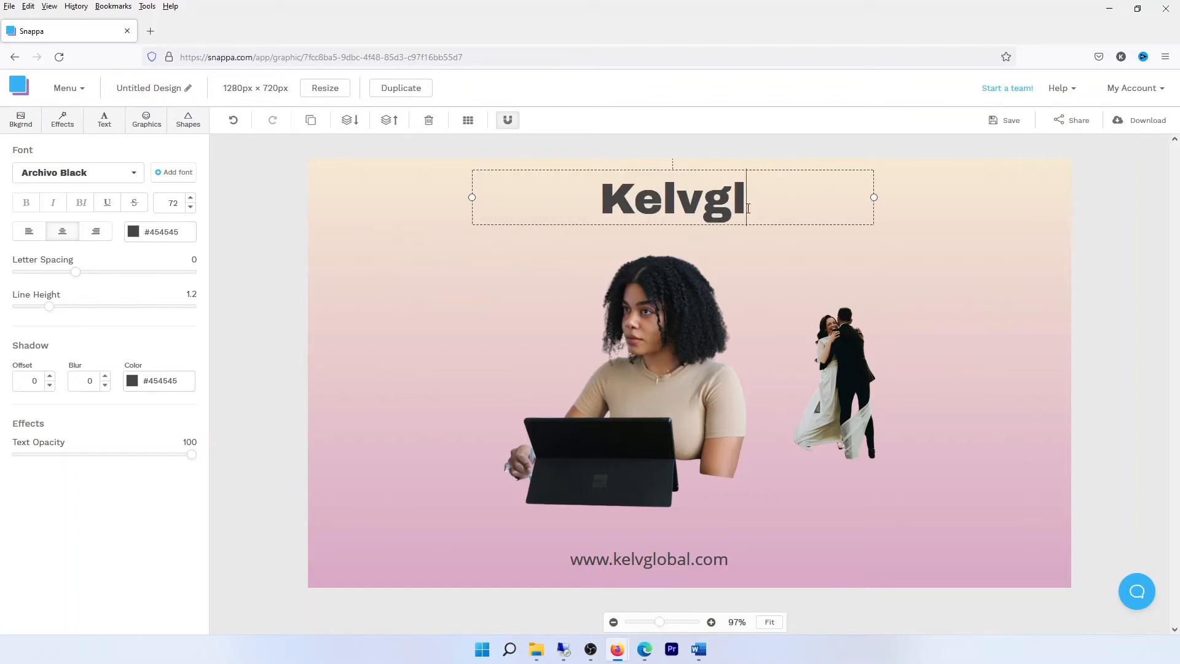
type("obal ICT")
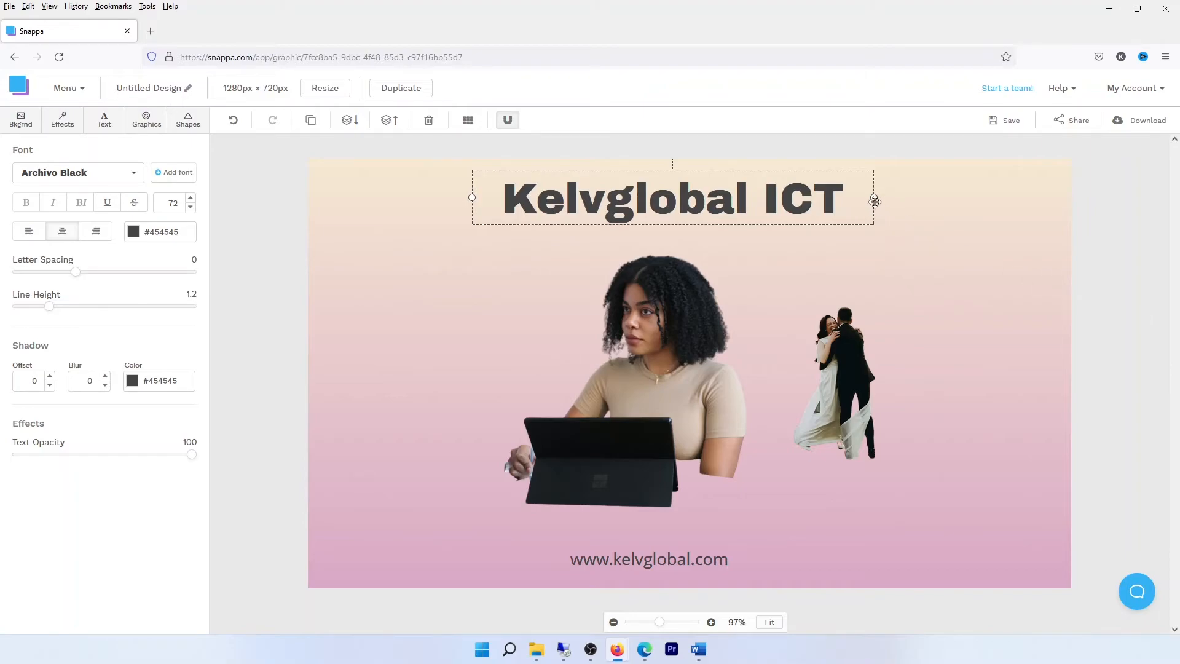
left_click_drag(883, 198, 996, 198)
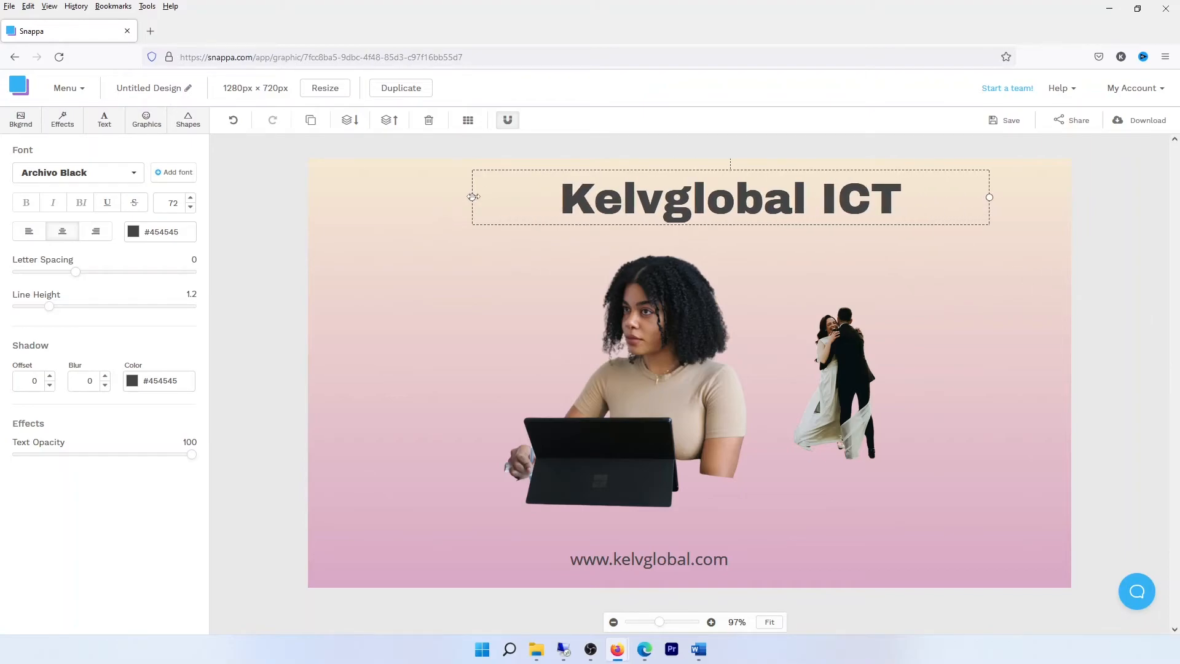
left_click_drag(473, 197, 350, 198)
Set the heading's font size to 74
left_click(191, 207)
left_click(191, 207)
left_click(191, 207)
left_click(191, 207)
left_click(192, 207)
left_click(191, 207)
left_click(191, 207)
left_click(191, 199)
left_click(190, 199)
left_click(190, 198)
left_click(190, 199)
left_click(191, 198)
left_click(191, 198)
left_click(190, 199)
left_click(191, 199)
Colour the heading magenta (#d521ed) using the custom colour picker
left_click(133, 232)
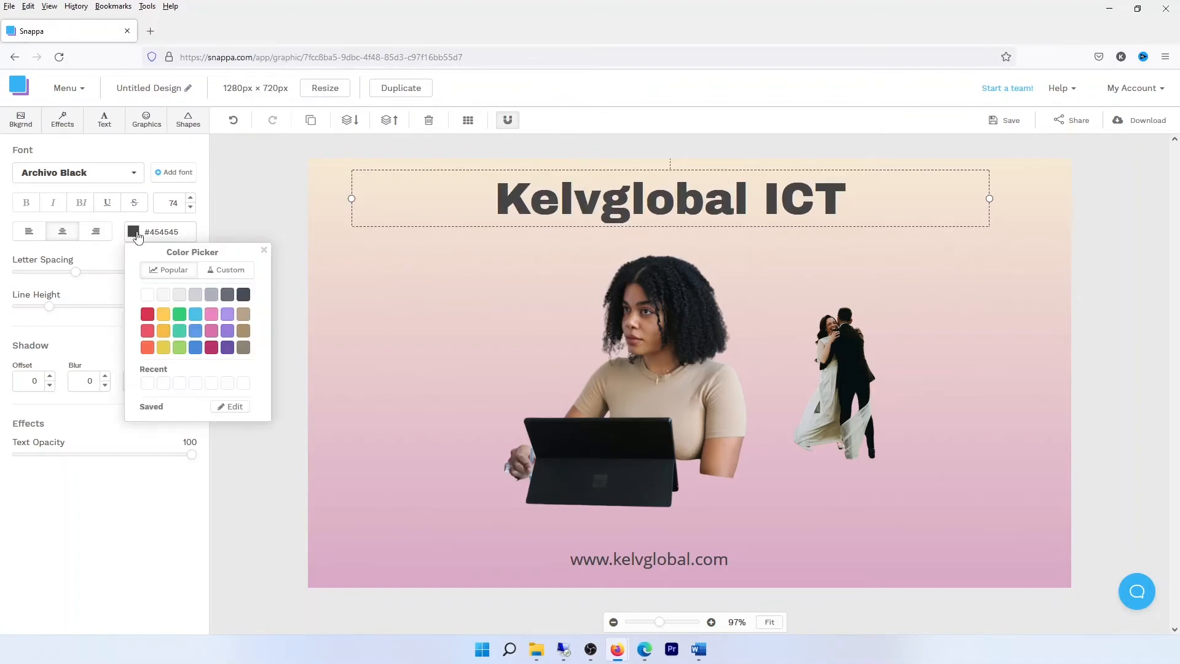
left_click(150, 297)
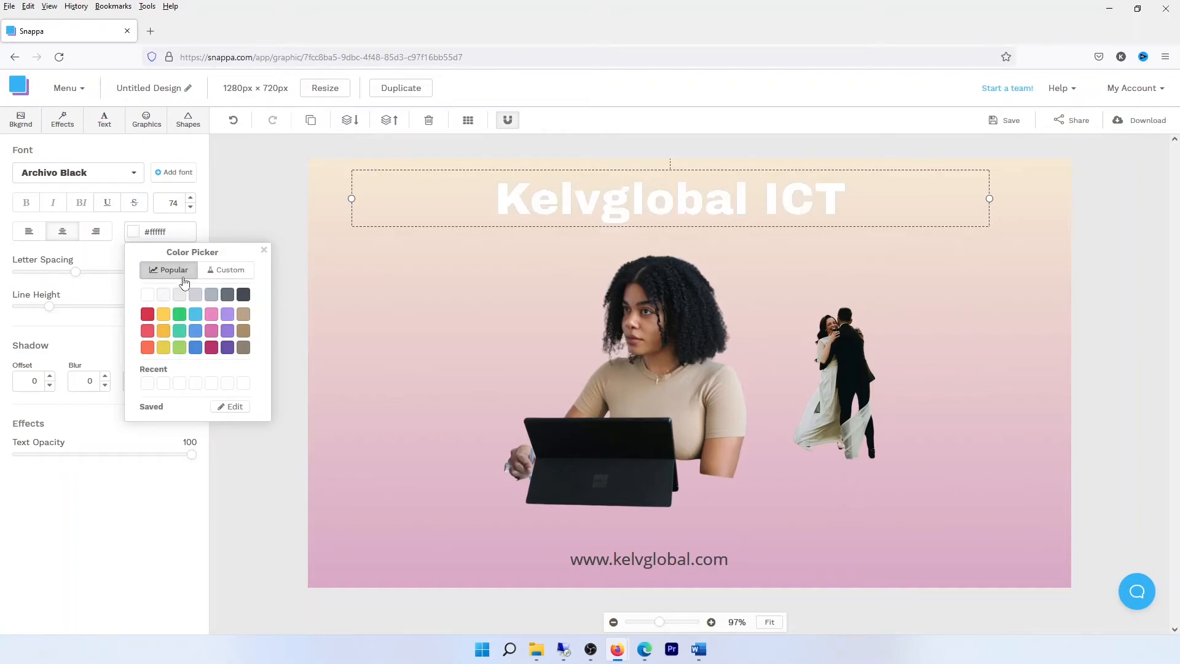
left_click(226, 270)
left_click(216, 349)
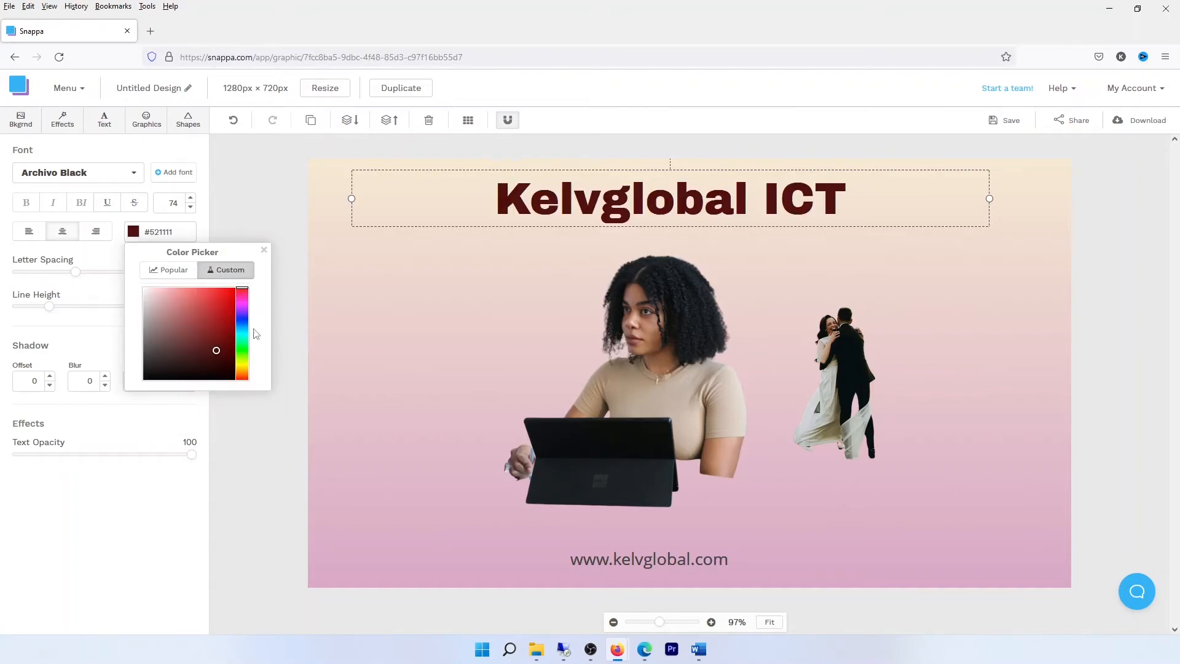
left_click(242, 329)
left_click(223, 320)
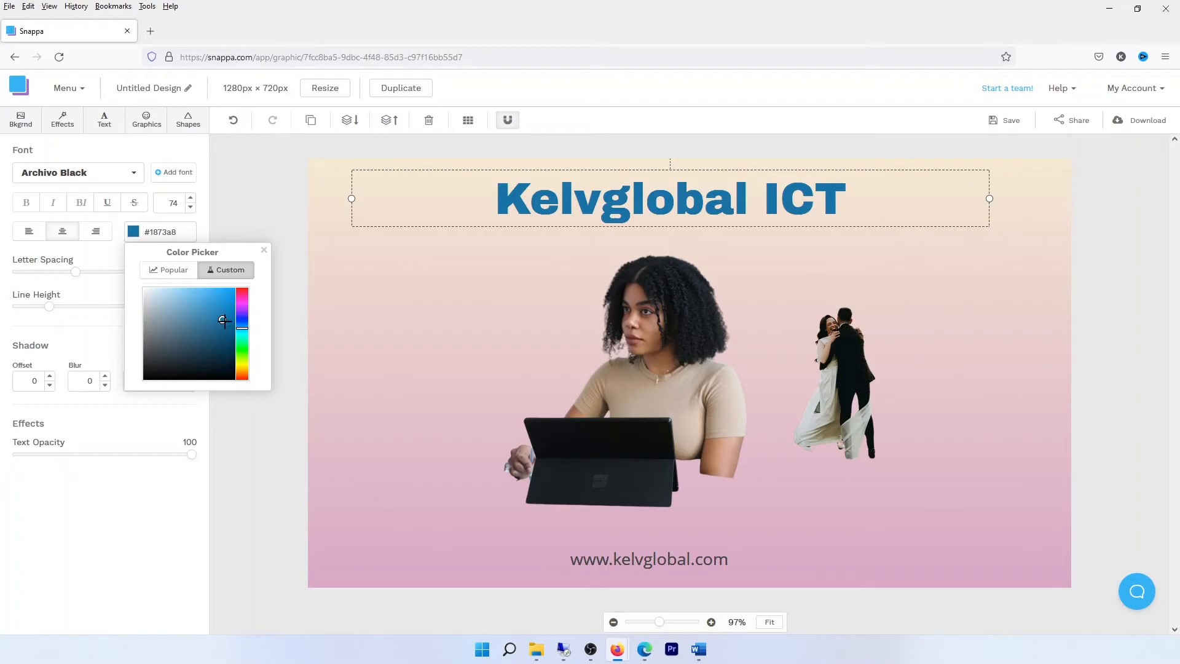
left_click(223, 294)
left_click(242, 305)
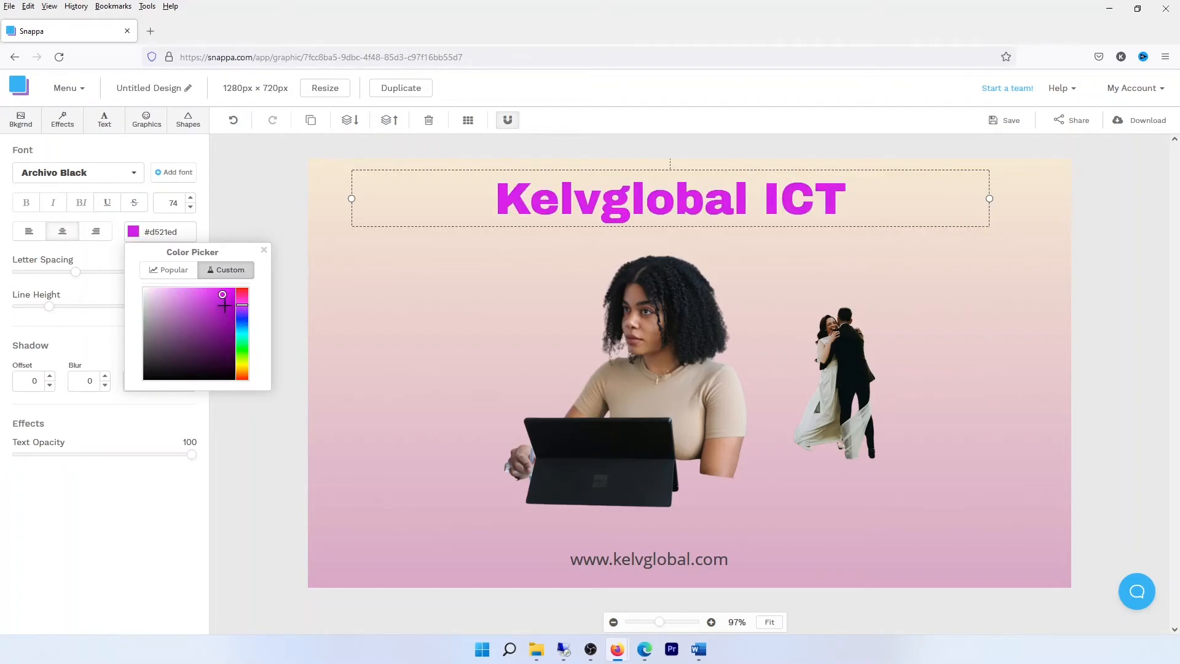
left_click(87, 174)
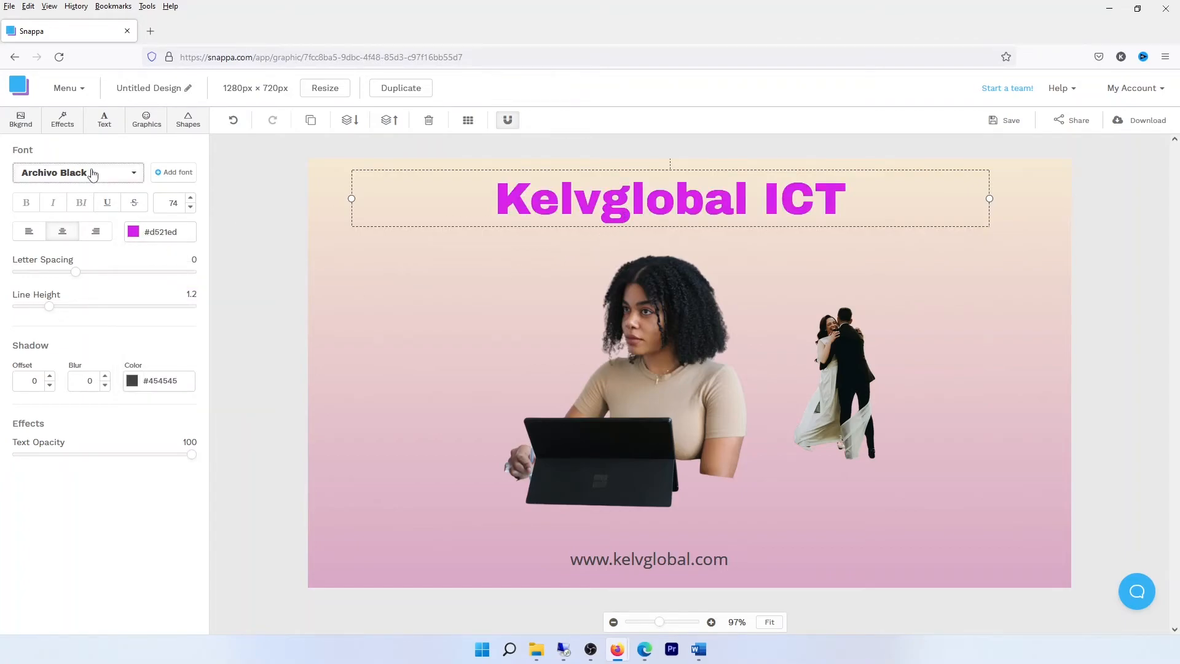
Set the heading to Source Serif Pro Black, letter spacing 15, line height 1.8, opacity 89%
left_click(97, 177)
left_click_drag(182, 215, 166, 401)
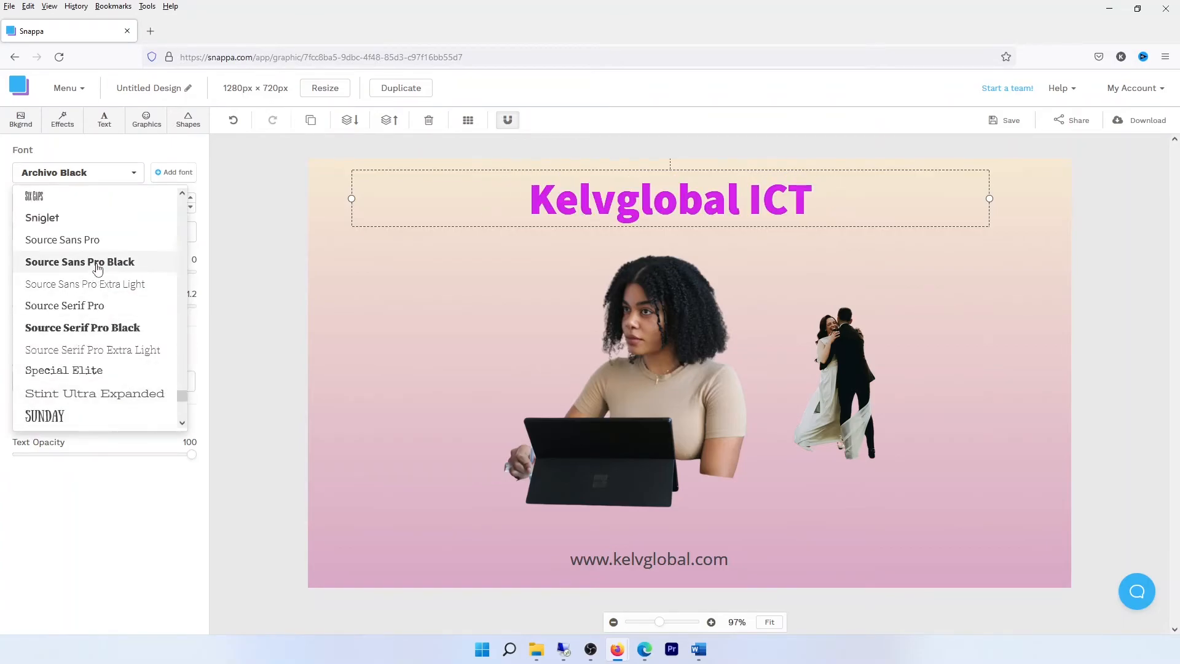
left_click(109, 330)
left_click_drag(77, 275, 162, 278)
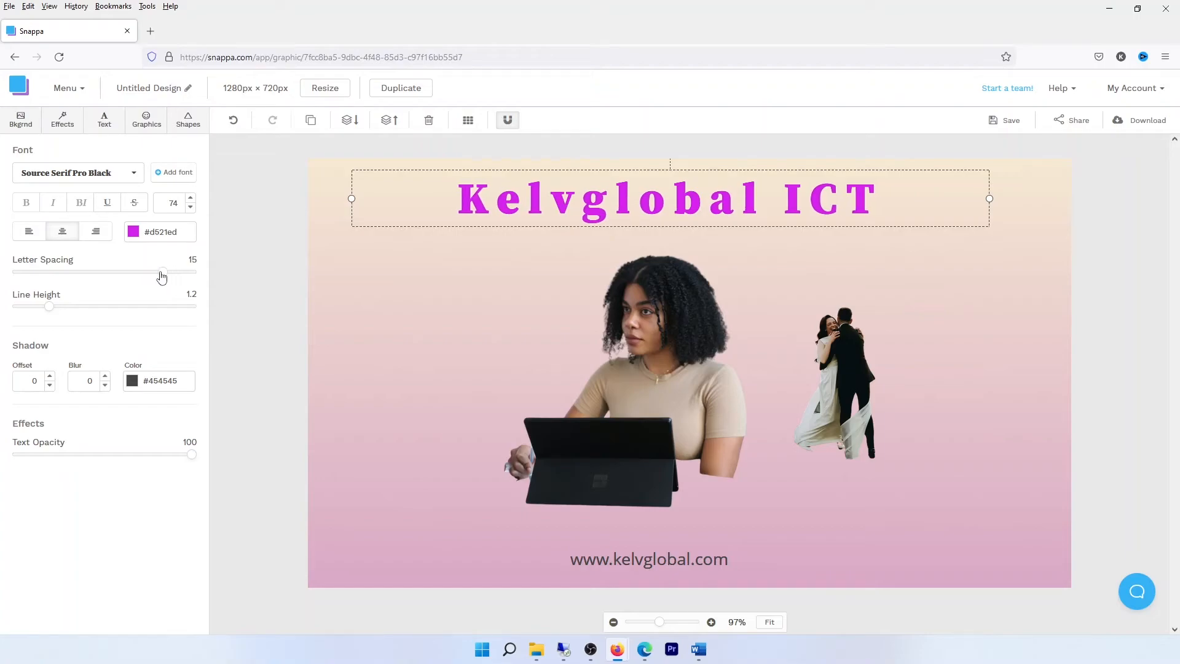
left_click_drag(52, 307, 97, 307)
mouse_move(191, 455)
left_mouse_down()
mouse_move(50, 452)
mouse_move(174, 454)
left_mouse_up()
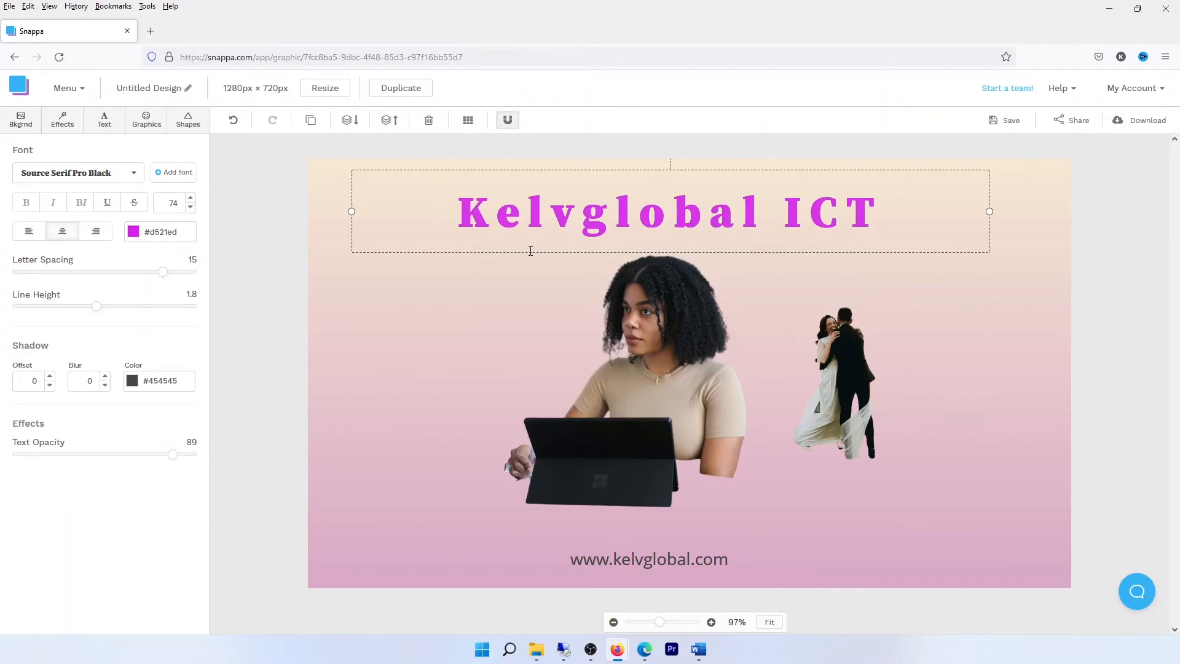
Duplicate the design as 'Untitled Design copy' in a new tab, then return to the original
left_click(403, 88)
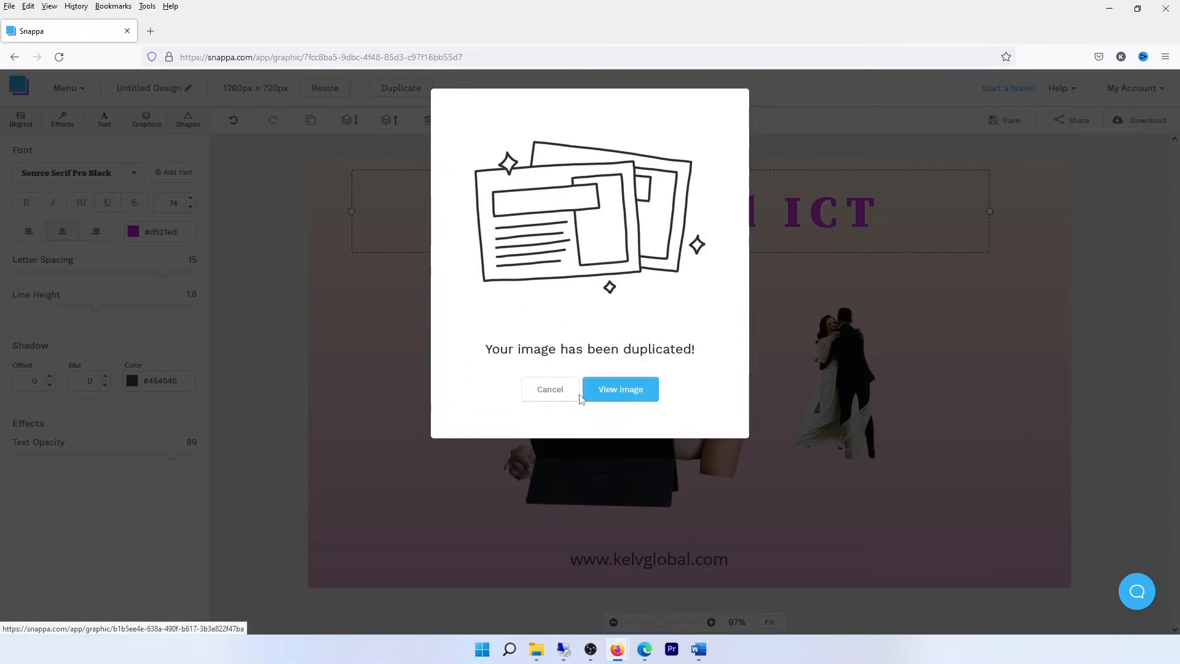
left_click(615, 390)
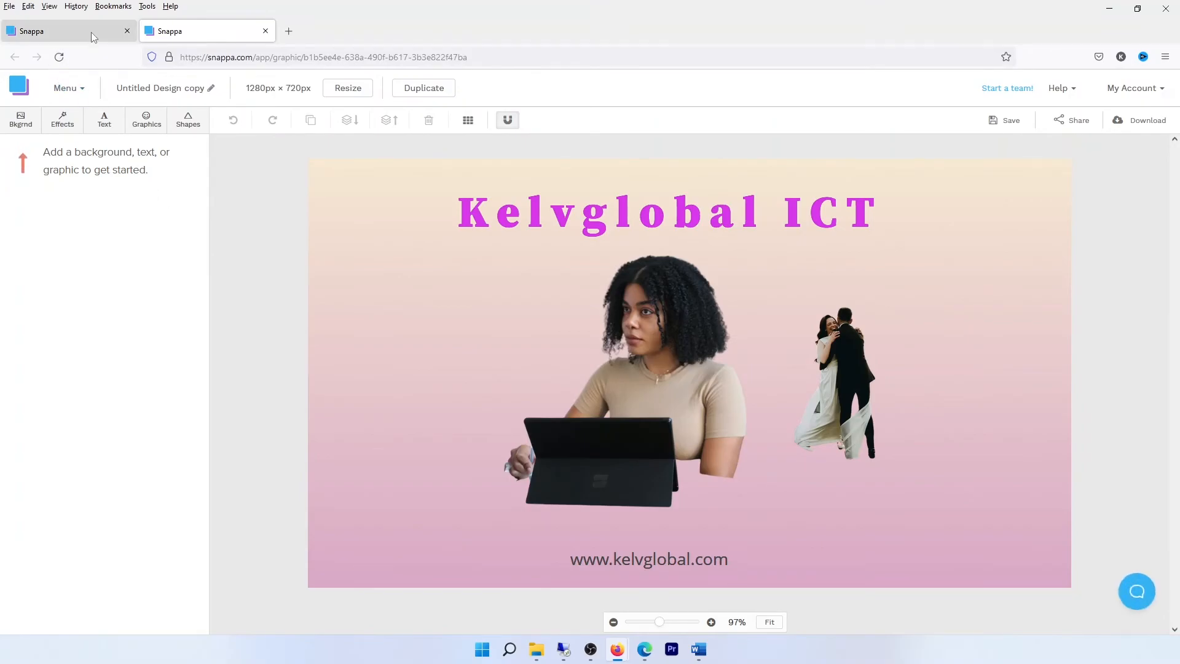
left_click(91, 32)
left_click(192, 34)
left_click(85, 29)
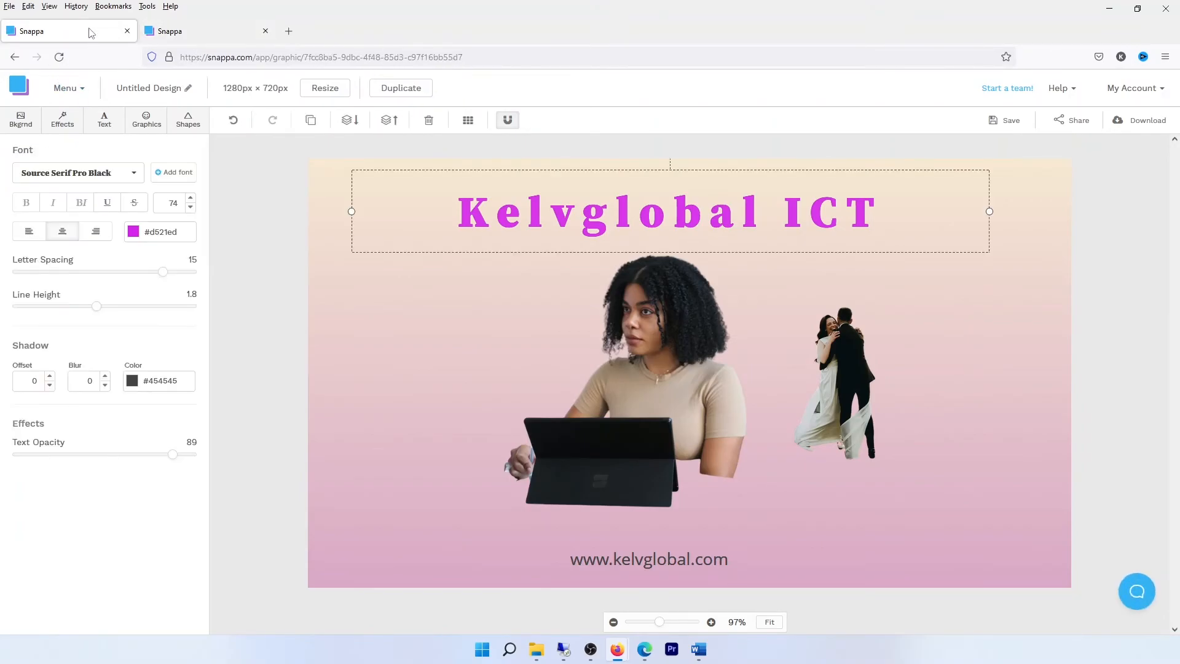
Resize the current design to a 1080 × 1080 Instagram Post, overriding the original
left_click(315, 94)
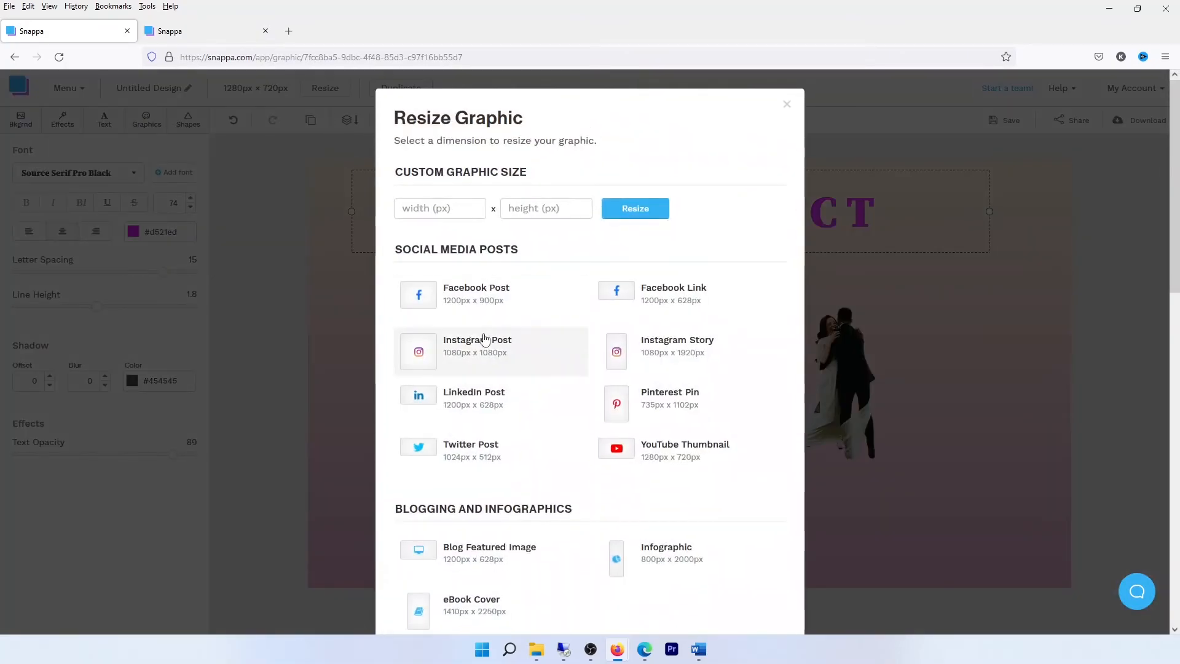
left_click(476, 344)
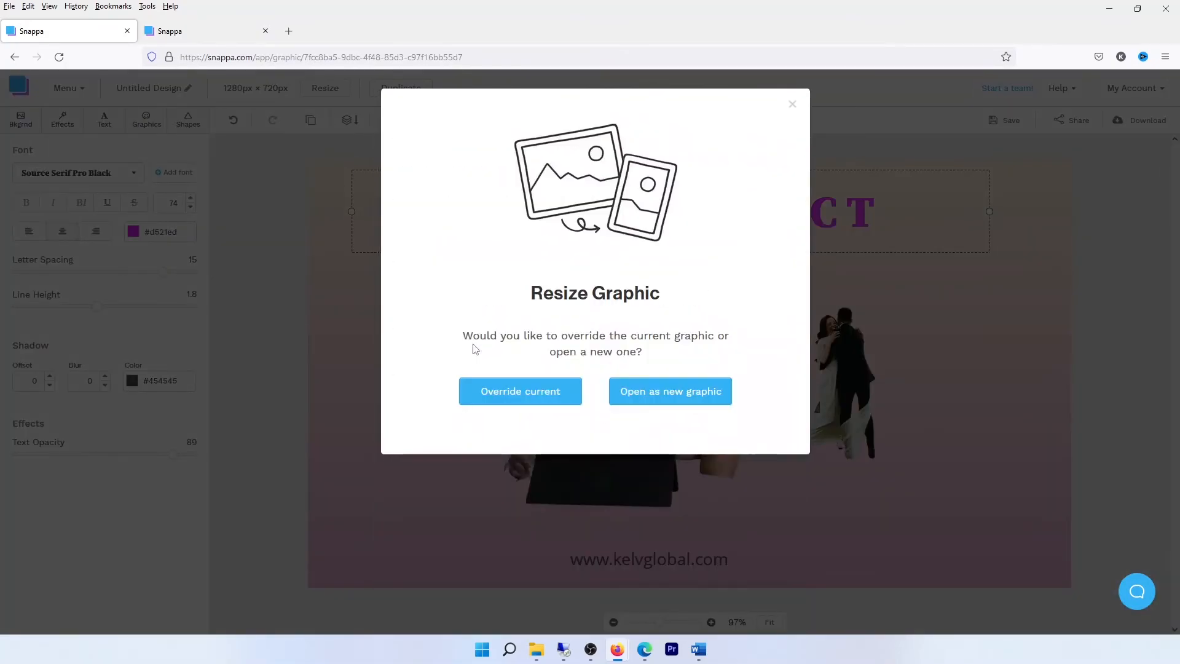
left_click(542, 395)
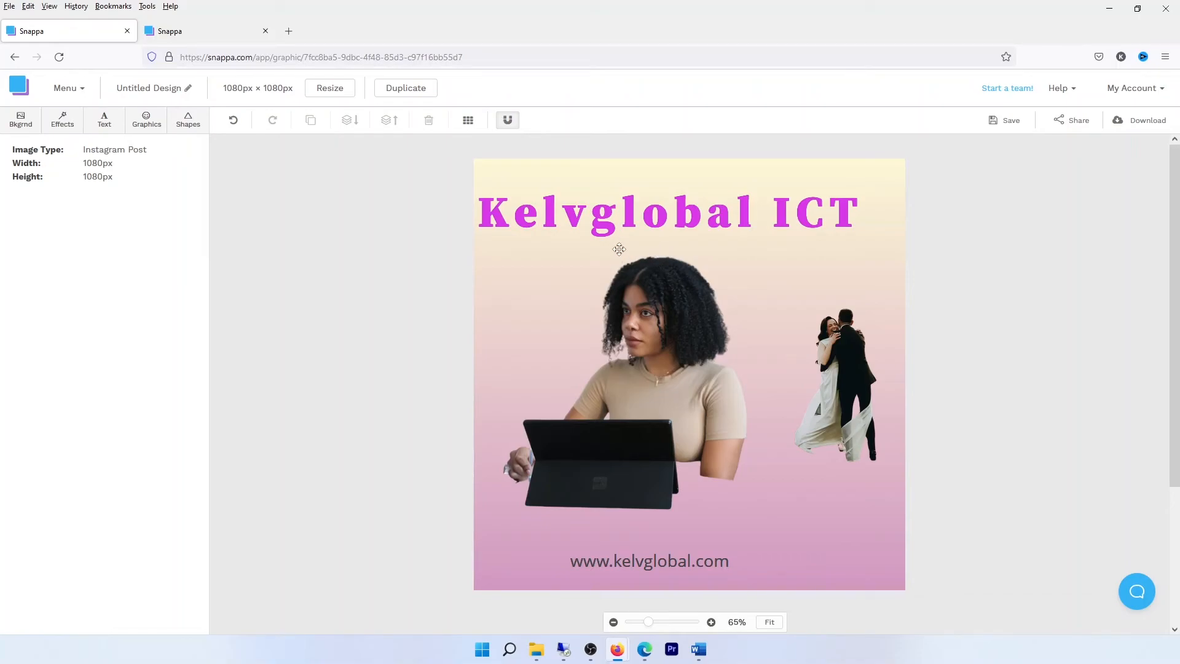
Lower the Kelvglobal ICT heading behind the woman cutout and reposition both cutouts
left_click(613, 211)
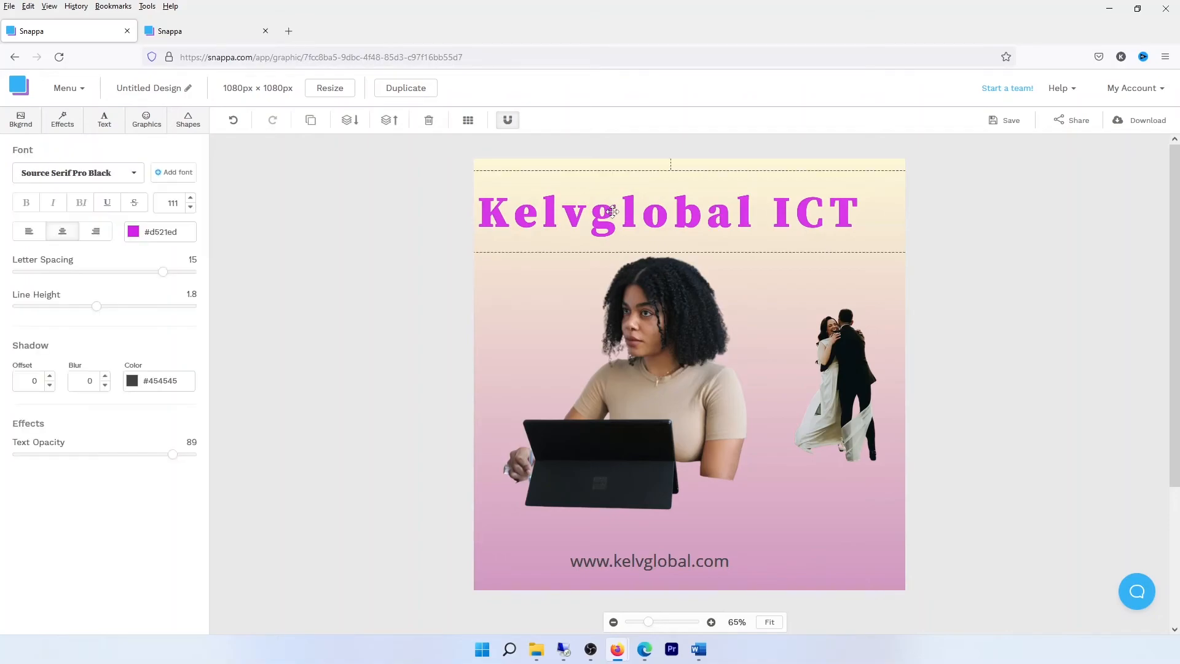
left_click_drag(614, 212, 632, 212)
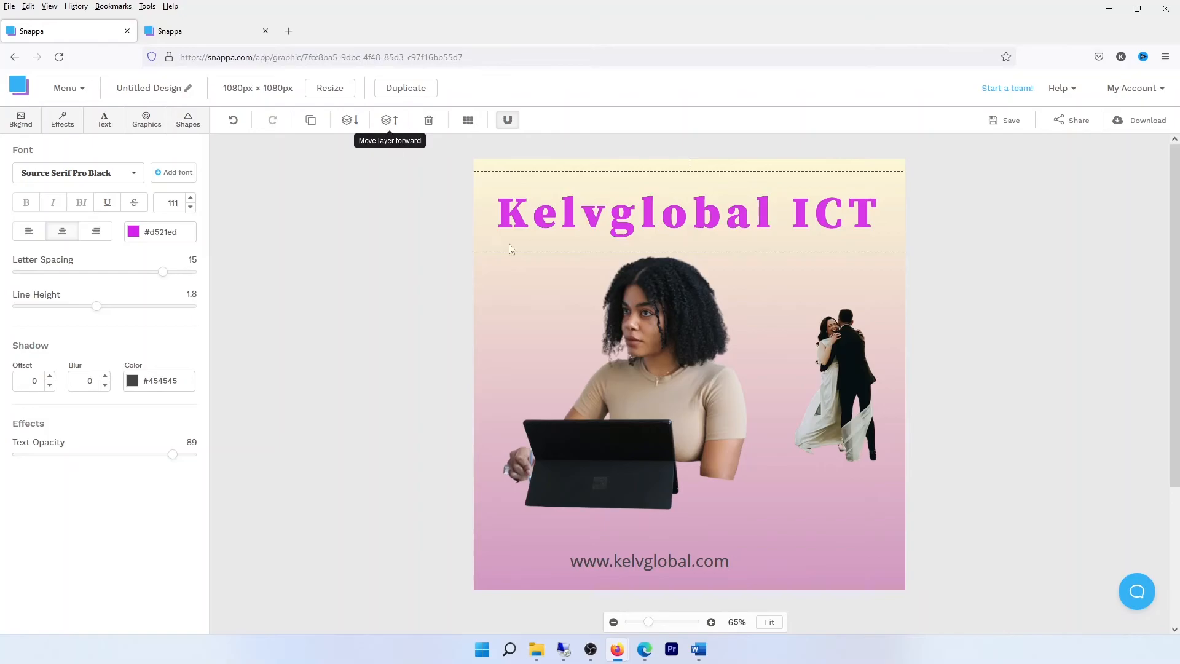
left_click(632, 321)
left_click_drag(676, 220, 682, 303)
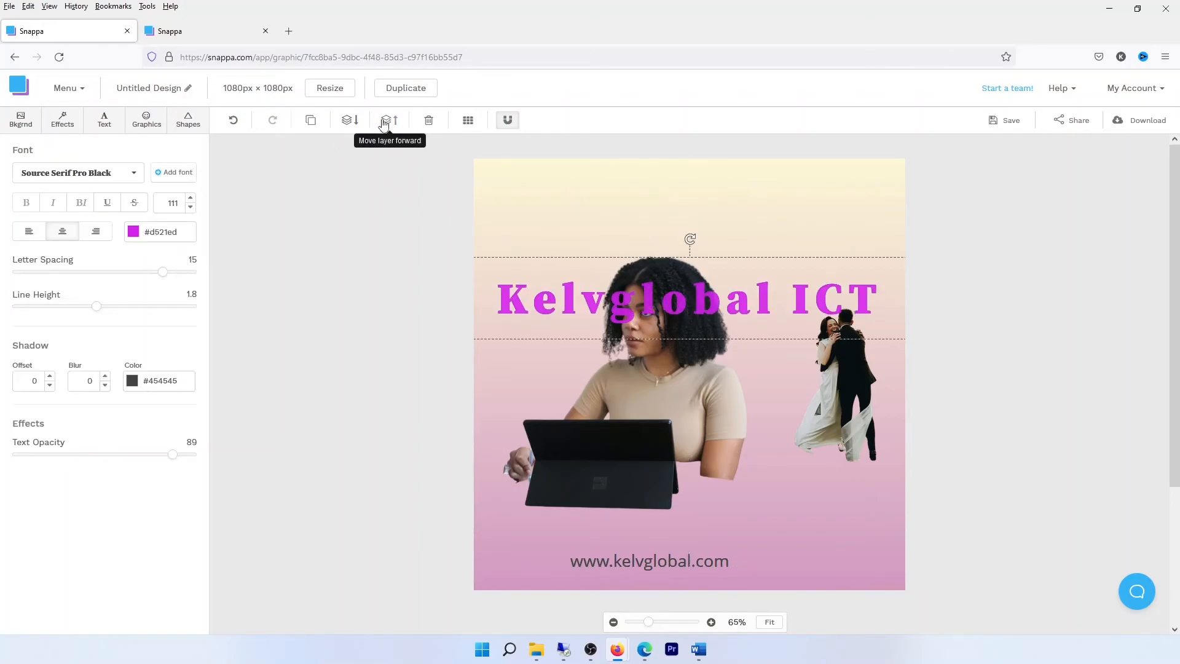
left_click(350, 120)
left_click(633, 330)
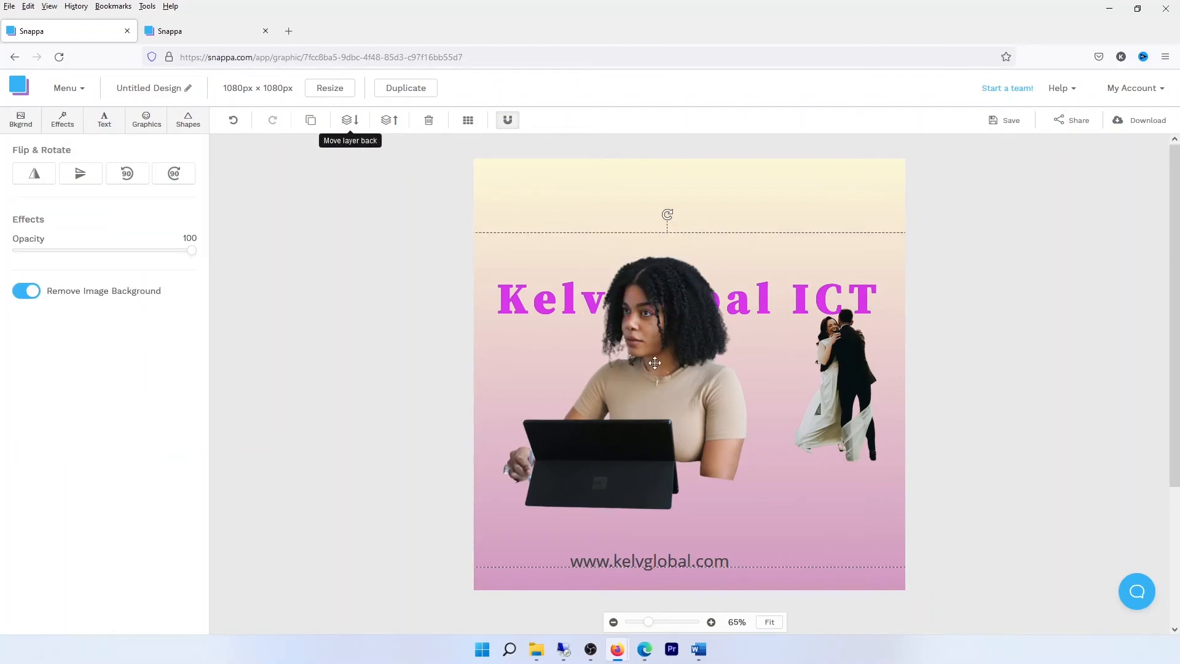
left_click(764, 301)
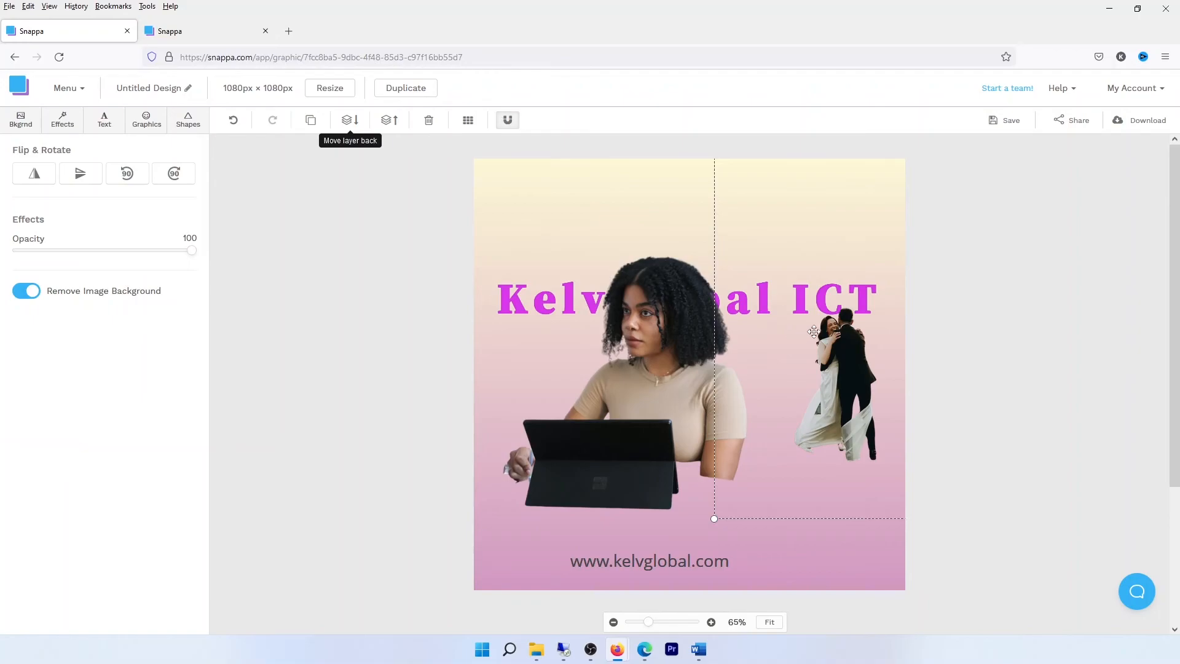
left_click_drag(831, 340, 828, 317)
left_click_drag(576, 296, 600, 238)
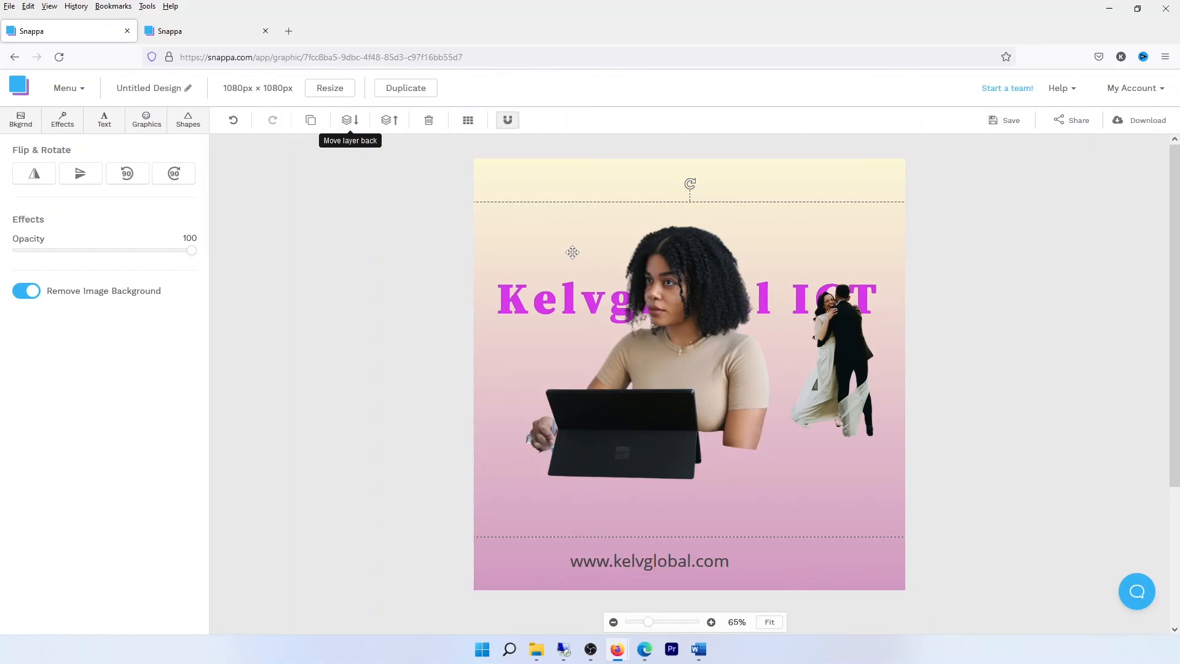
Bring forward the other Firefox window showing the 1280 × 720 thumbnail design
mouse_move(618, 647)
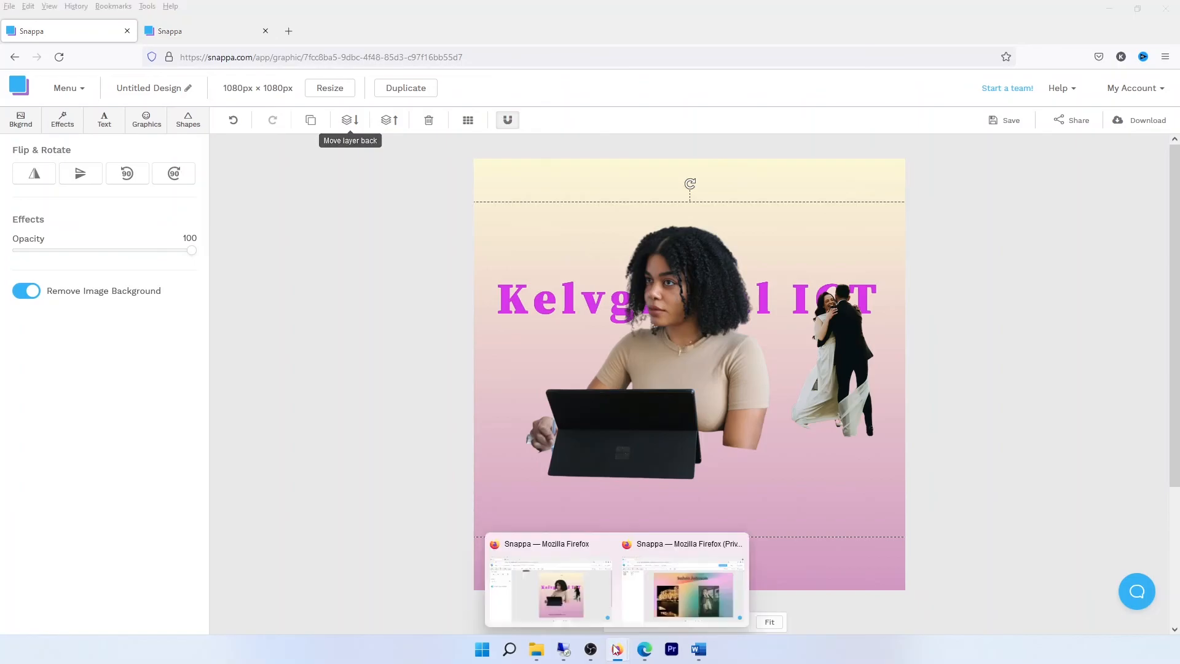
left_click(666, 591)
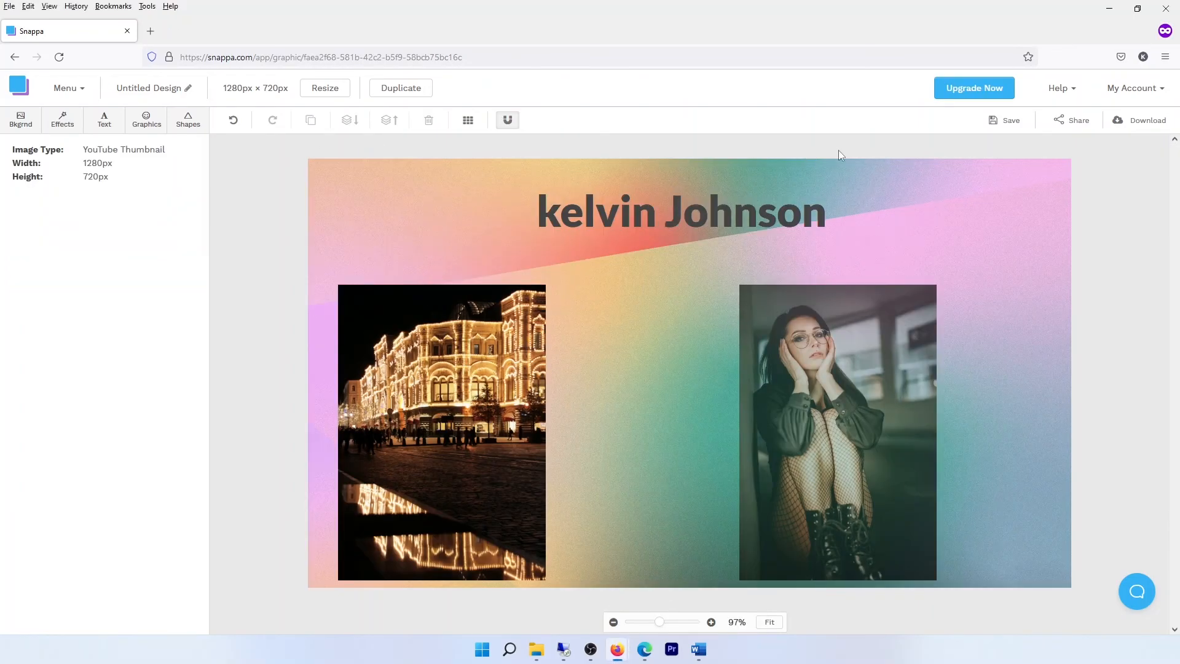